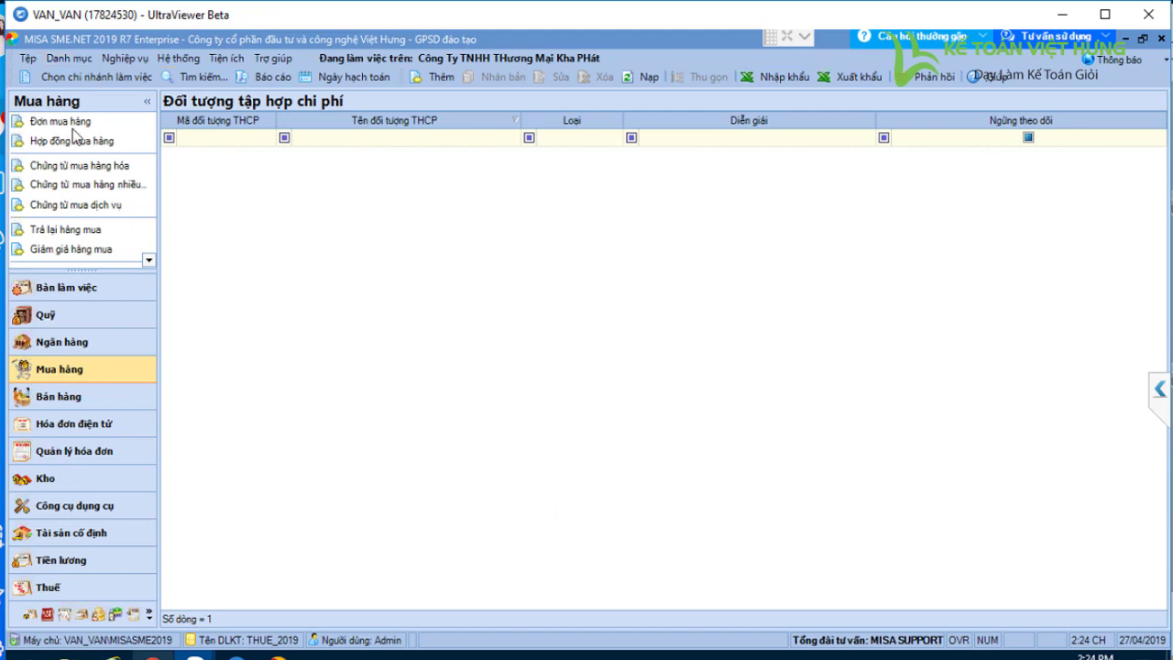
# Open the Vật tư hàng hóa catalogue of goods, materials and services.
pyautogui.click(65, 61)
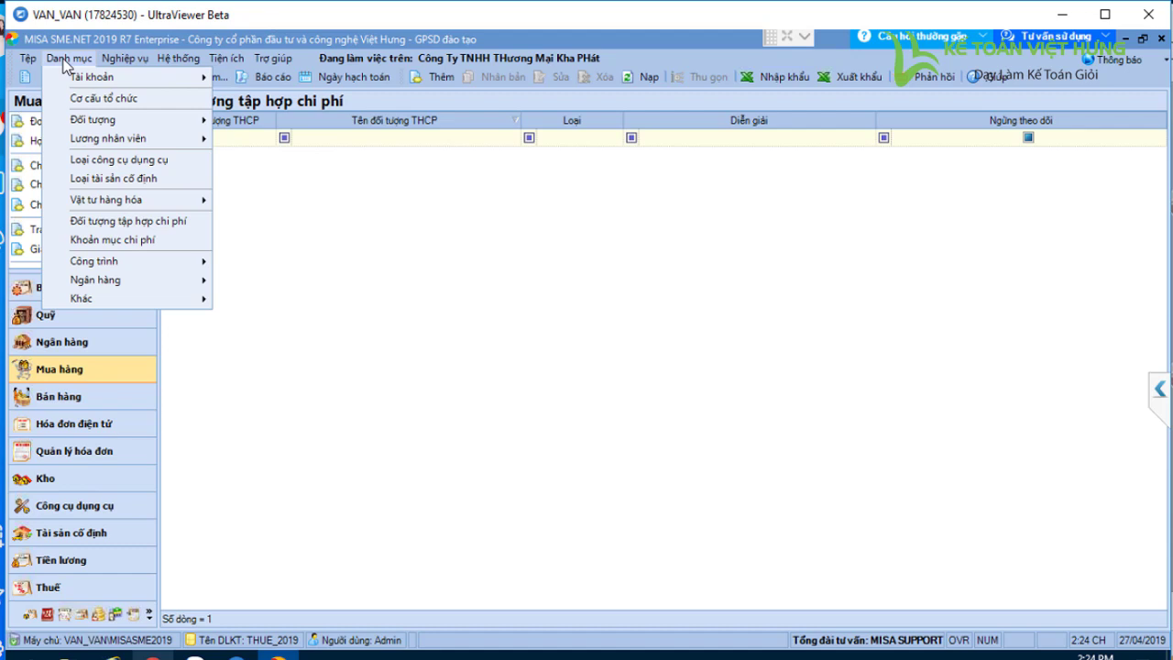
pyautogui.moveTo(109, 200)
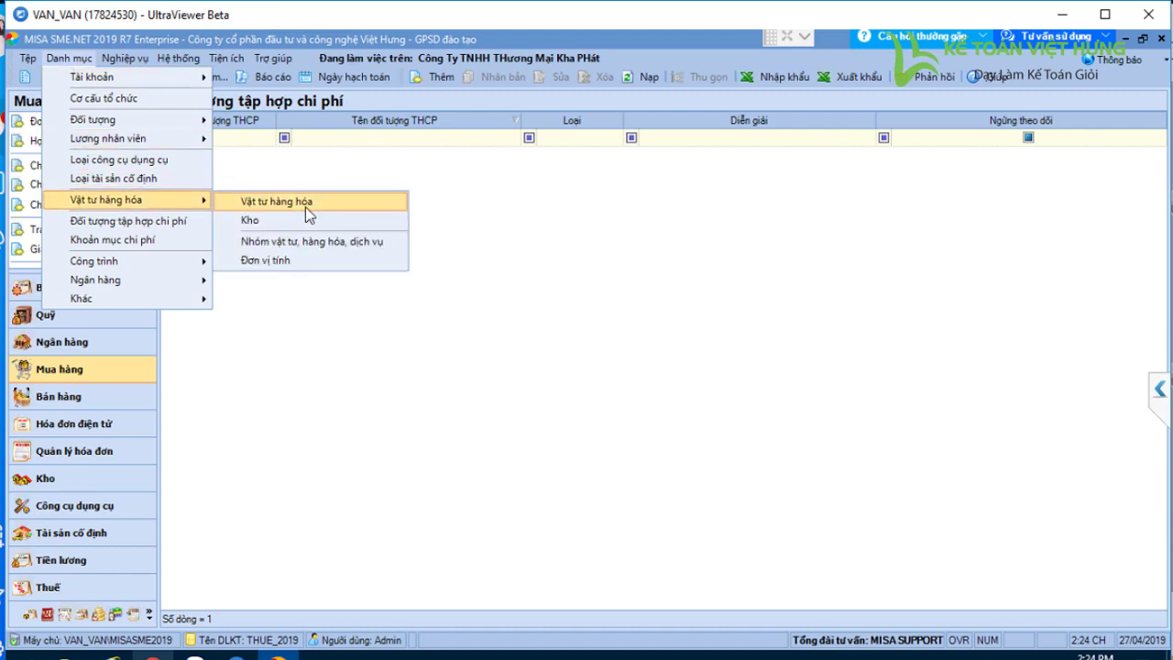
pyautogui.click(305, 206)
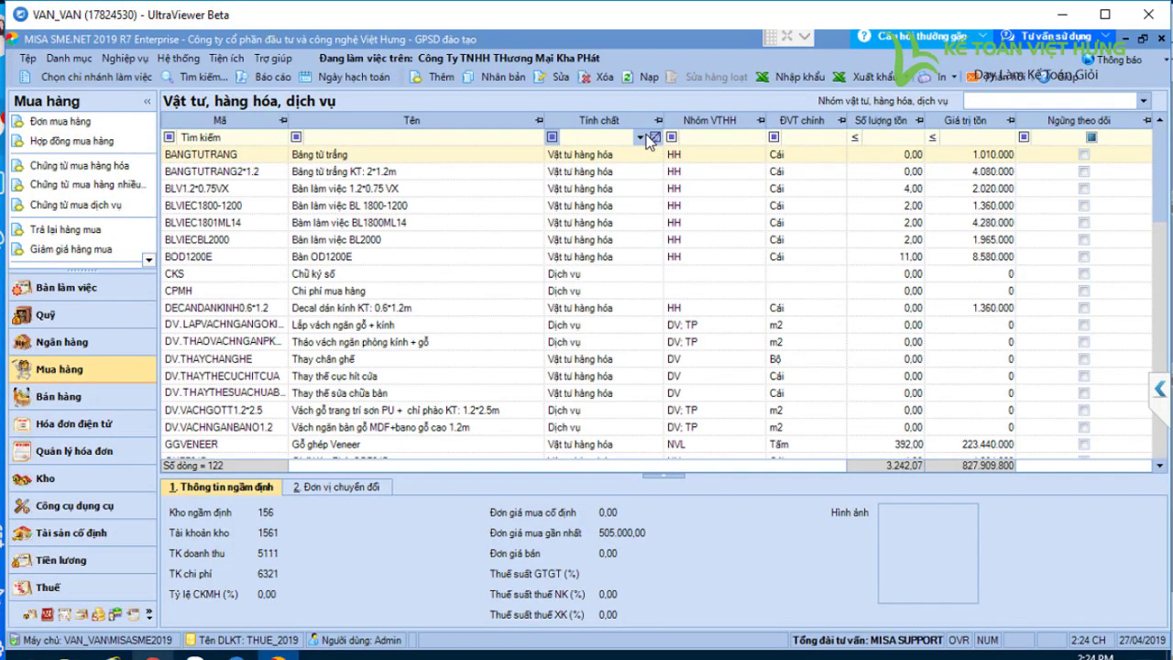
# Filter the item list by the Thành phẩm nature and review the details of item TP.BANCHUTOA.
pyautogui.click(642, 138)
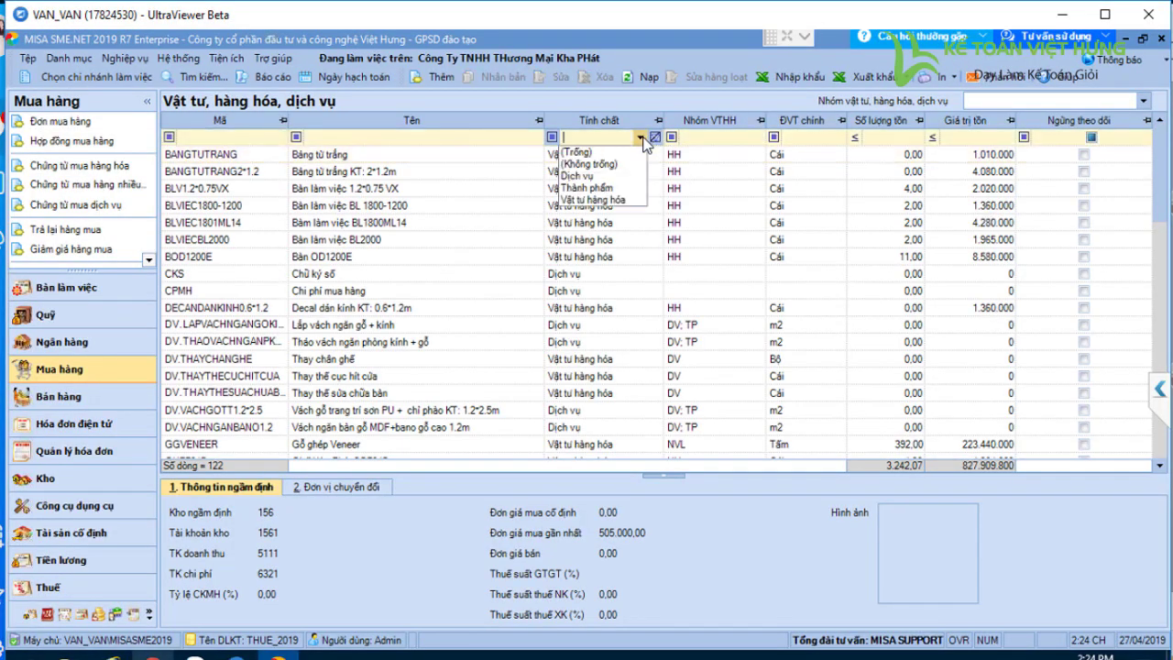
pyautogui.click(617, 193)
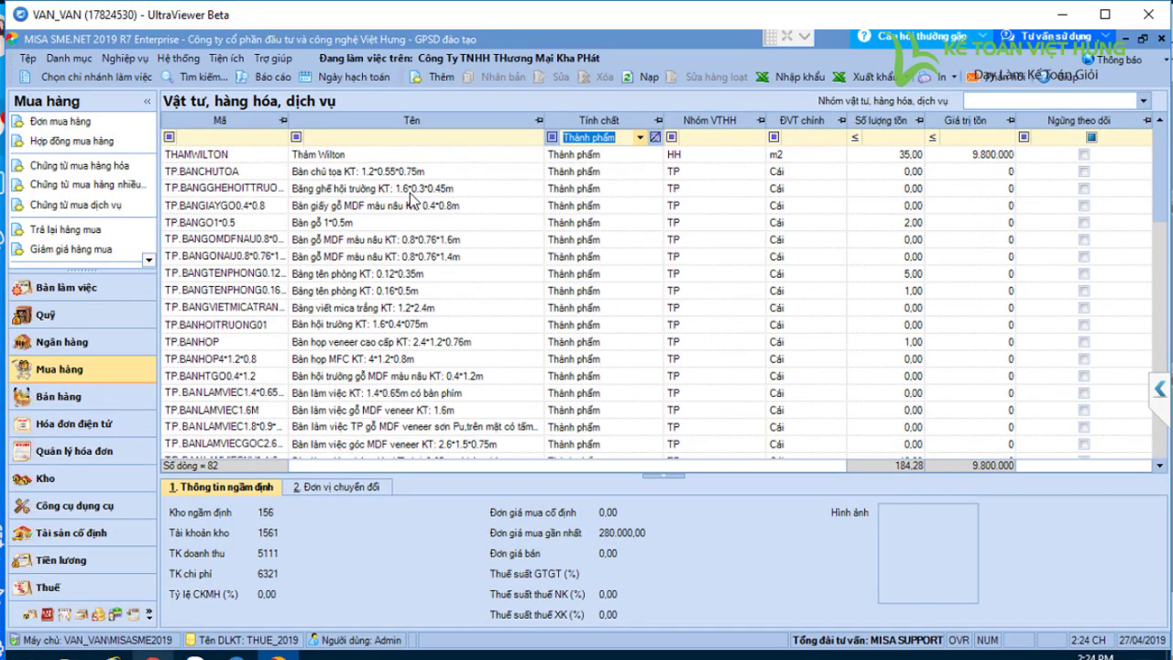
pyautogui.doubleClick(417, 171)
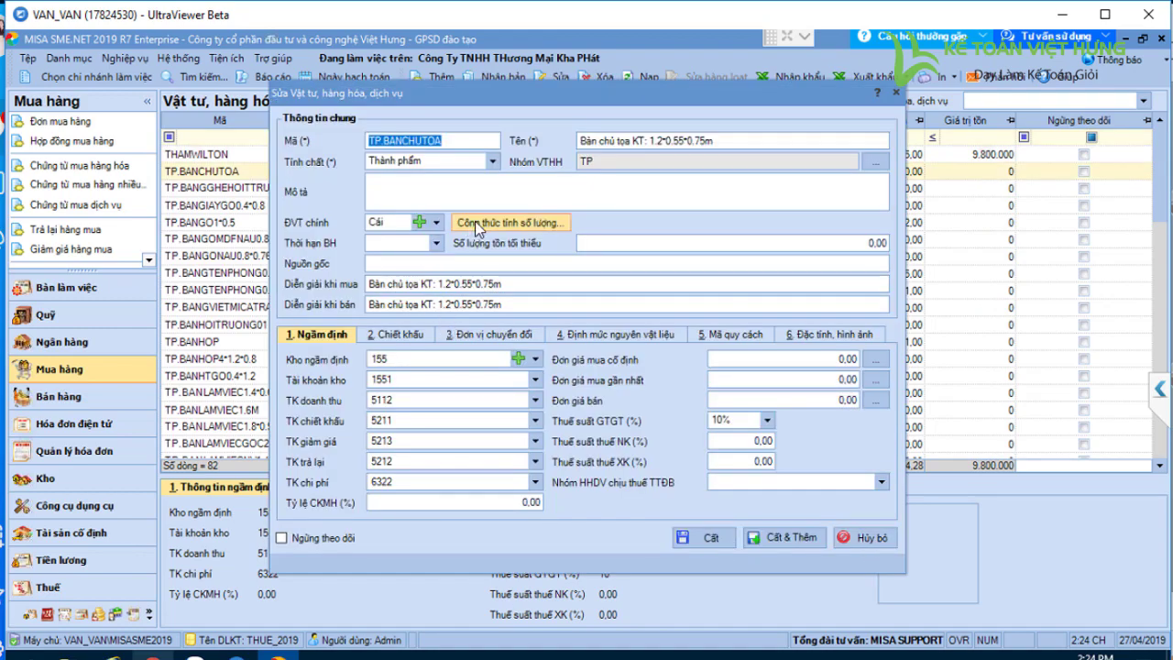
pyautogui.click(713, 537)
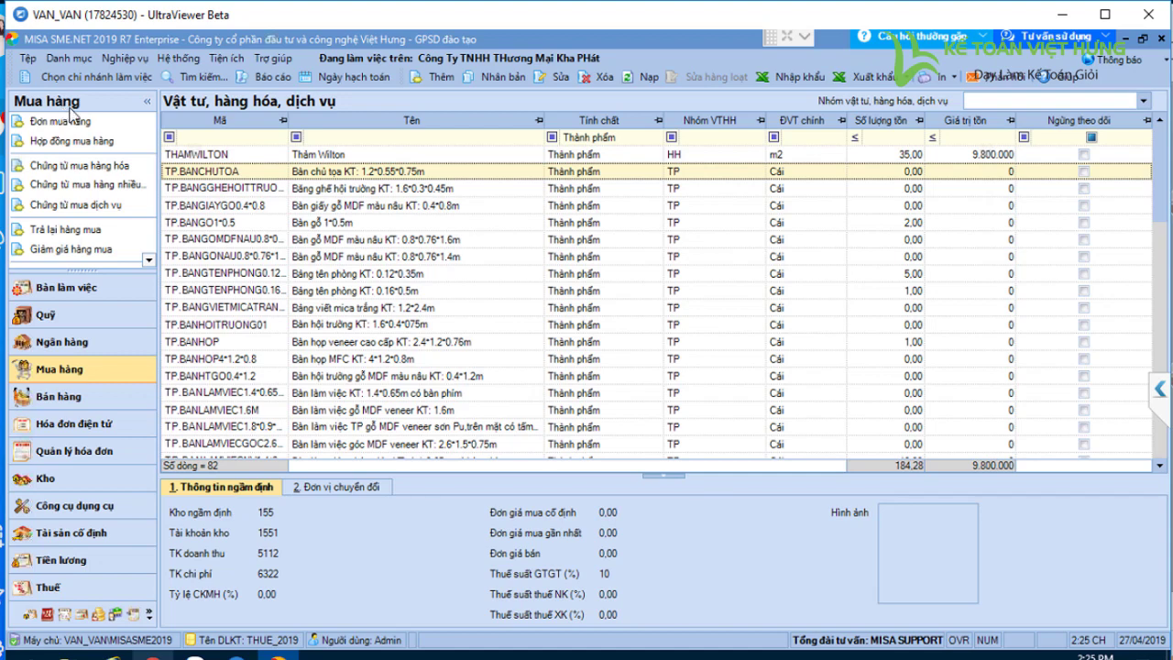
# Open the Đối tượng tập hợp chi phí catalogue and start a new cost object.
pyautogui.click(83, 59)
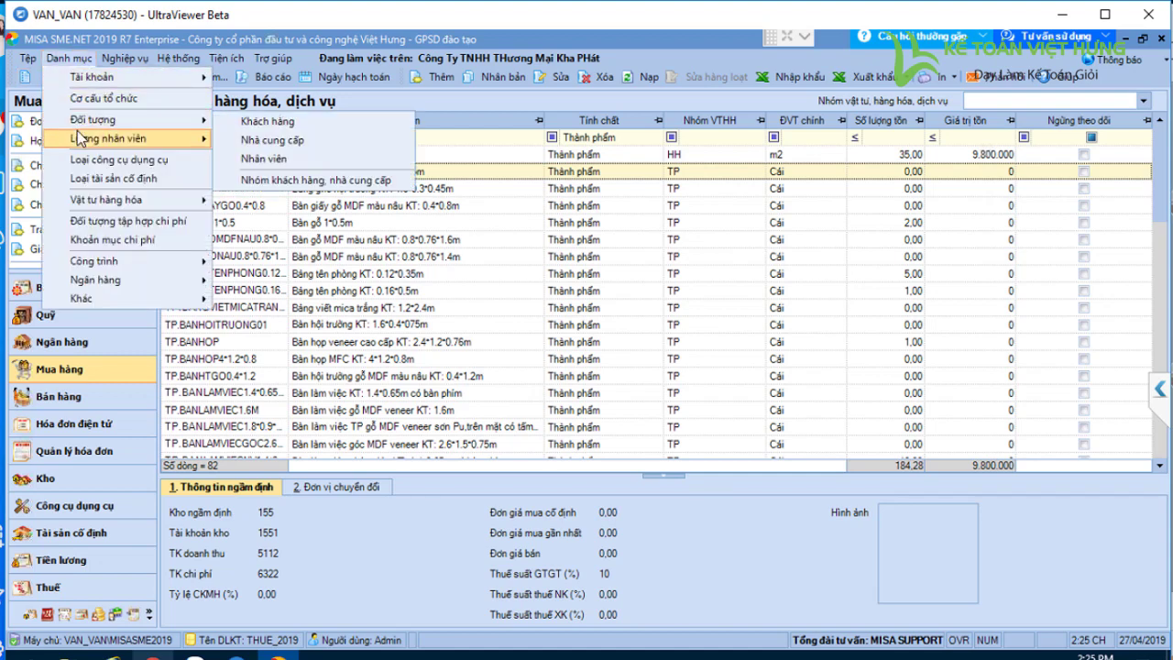
pyautogui.moveTo(81, 136)
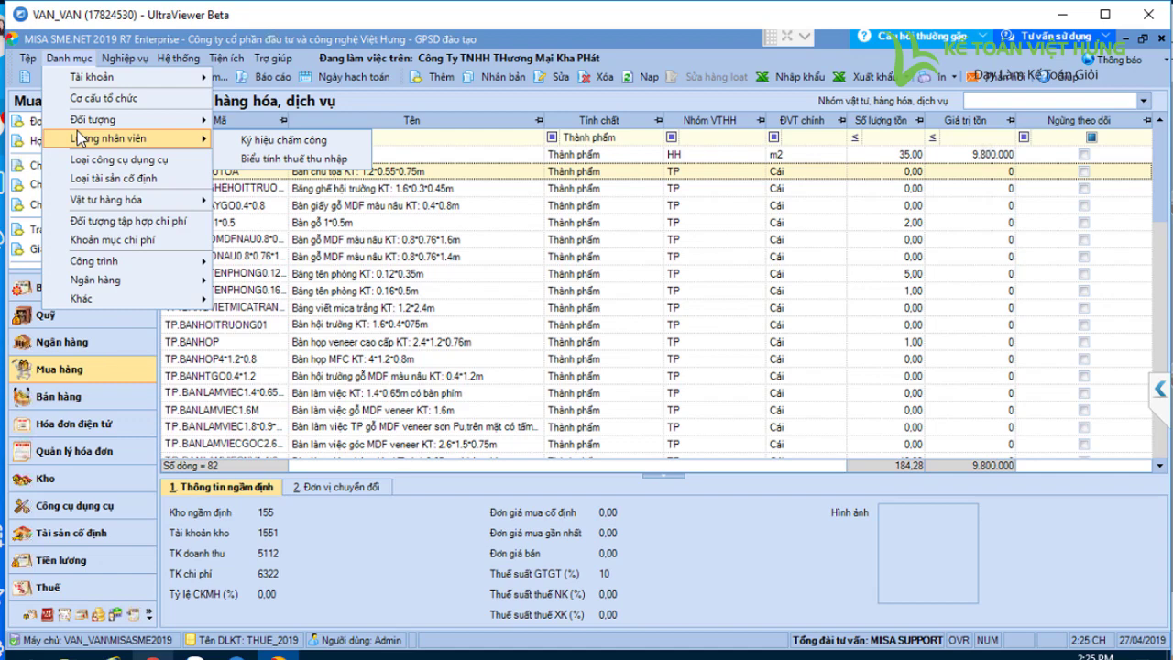
pyautogui.click(81, 56)
pyautogui.click(79, 60)
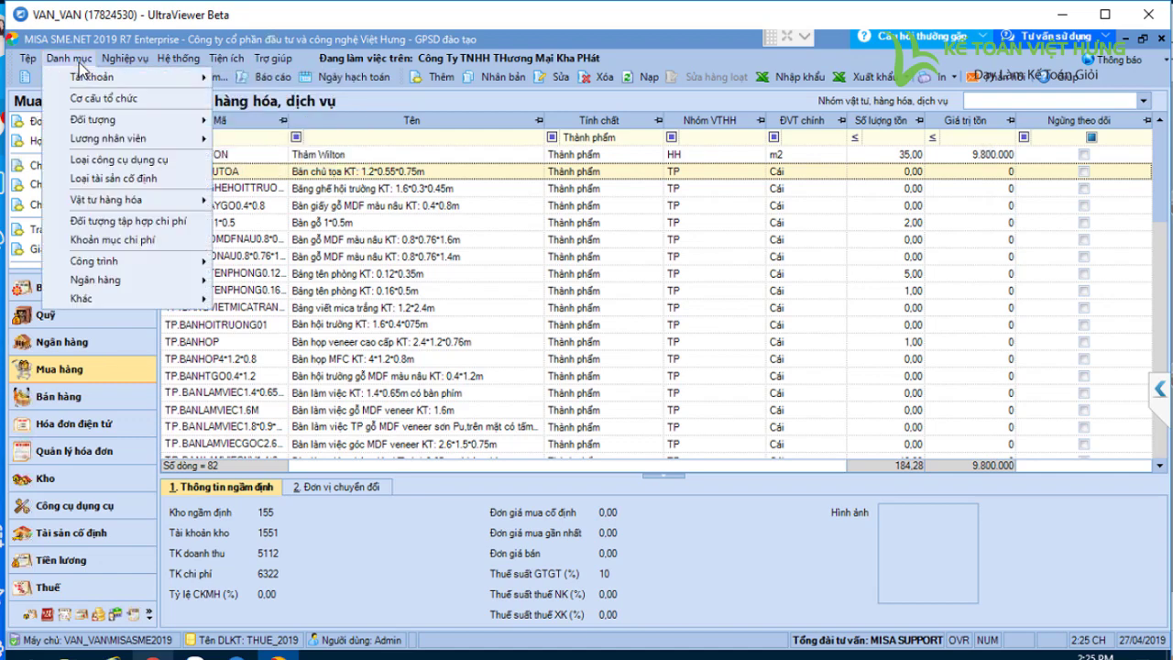
pyautogui.click(132, 228)
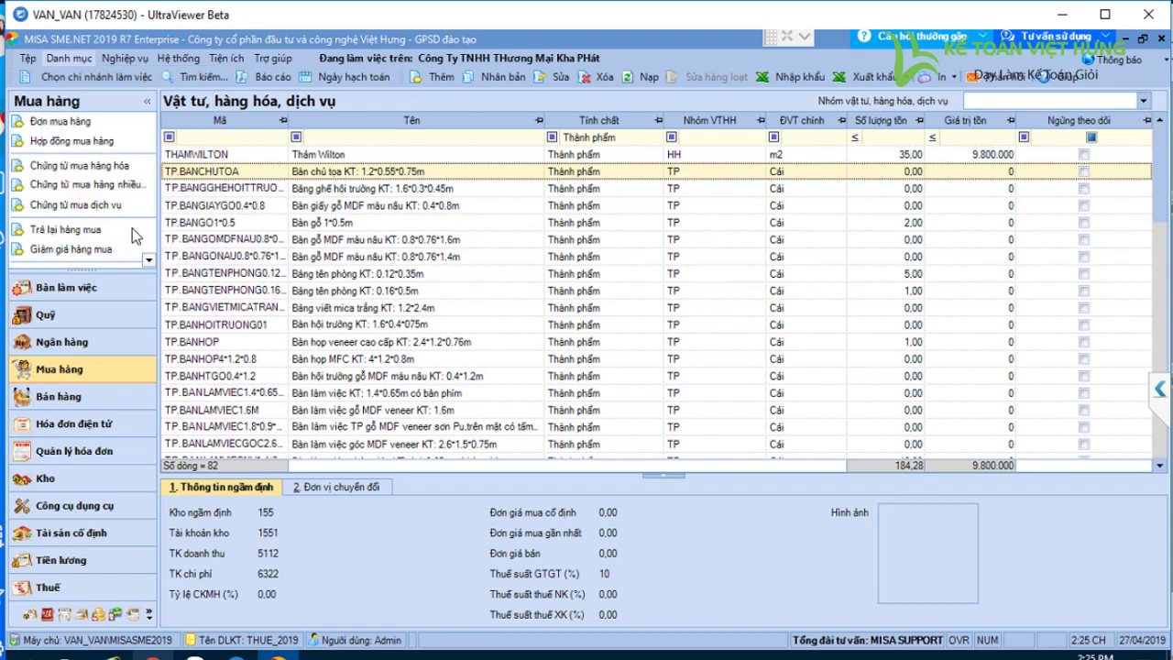
pyautogui.click(440, 82)
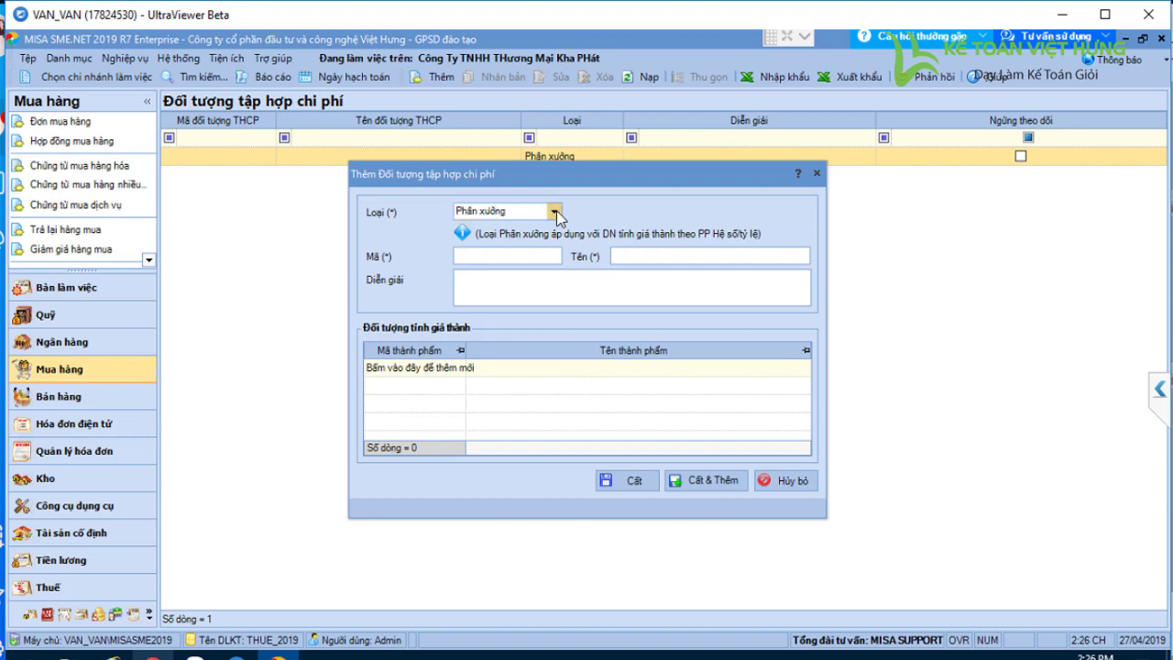
# Set the new cost object's type to Sản phẩm and browse the finished products offered for it.
pyautogui.click(555, 212)
pyautogui.click(537, 240)
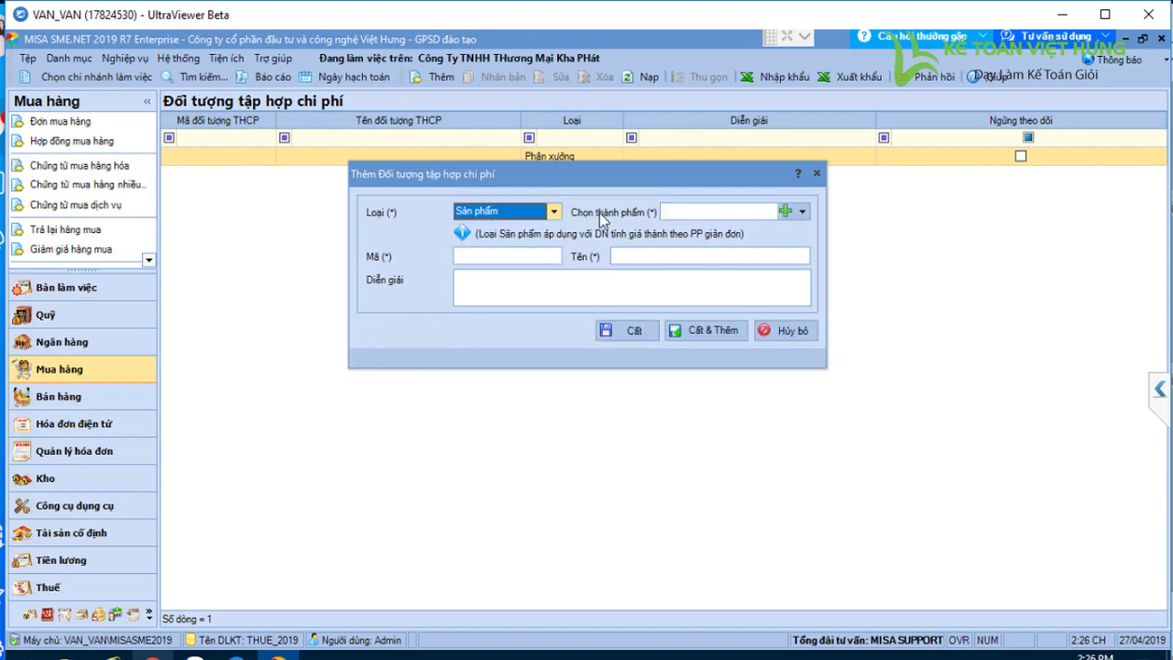
pyautogui.click(553, 213)
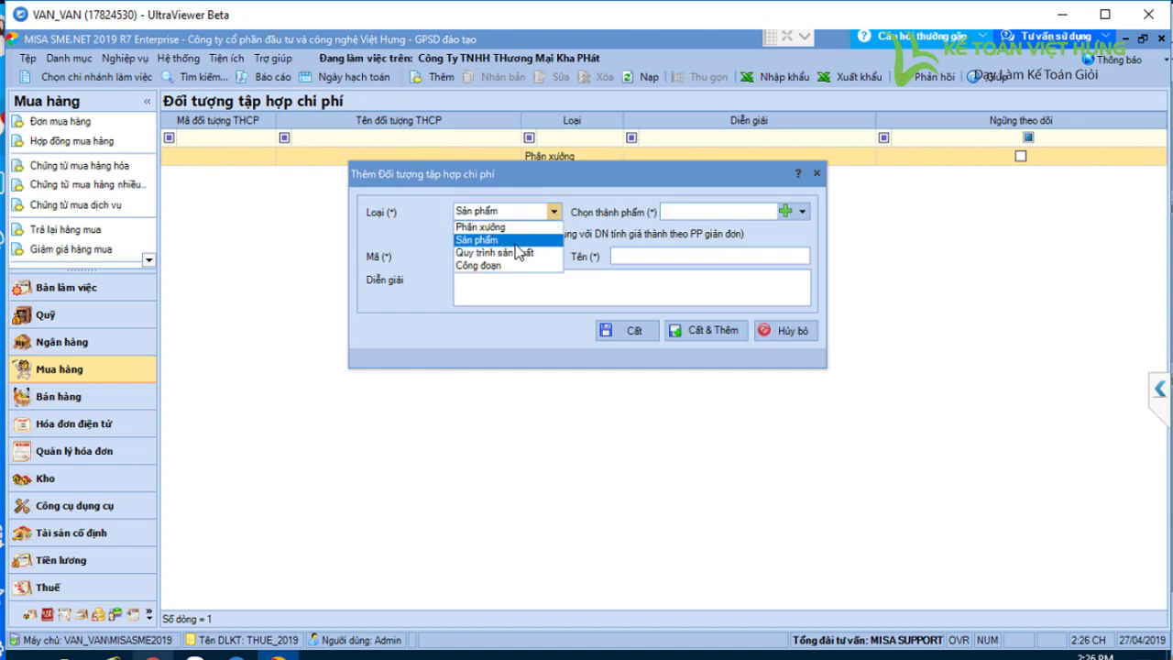
pyautogui.click(500, 239)
pyautogui.click(797, 215)
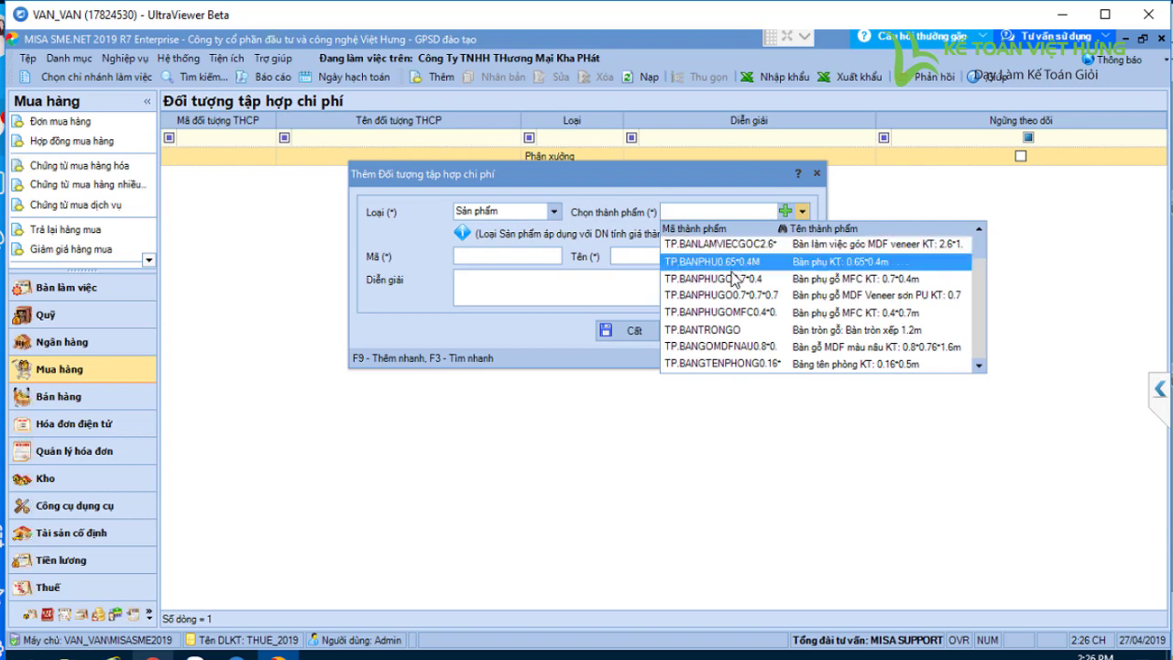
pyautogui.scroll(-2, 738, 334)
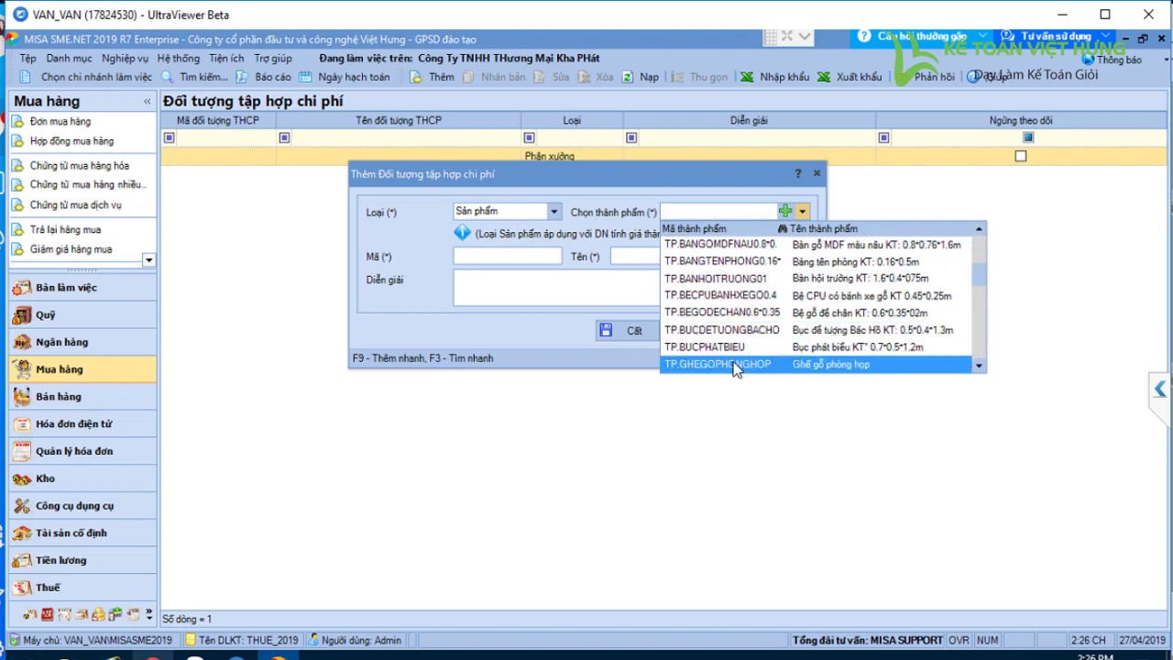
pyautogui.scroll(-1, 742, 359)
pyautogui.scroll(-1, 741, 359)
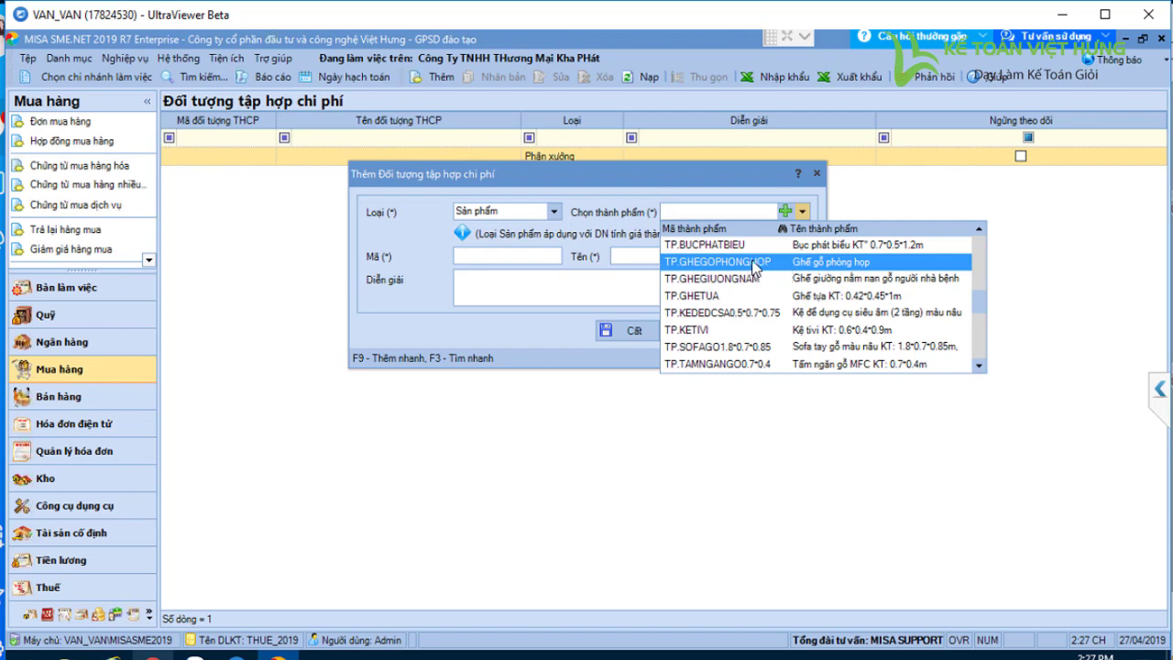
# Switch the cost object's type to Phân xưởng and go to its code field.
pyautogui.click(556, 212)
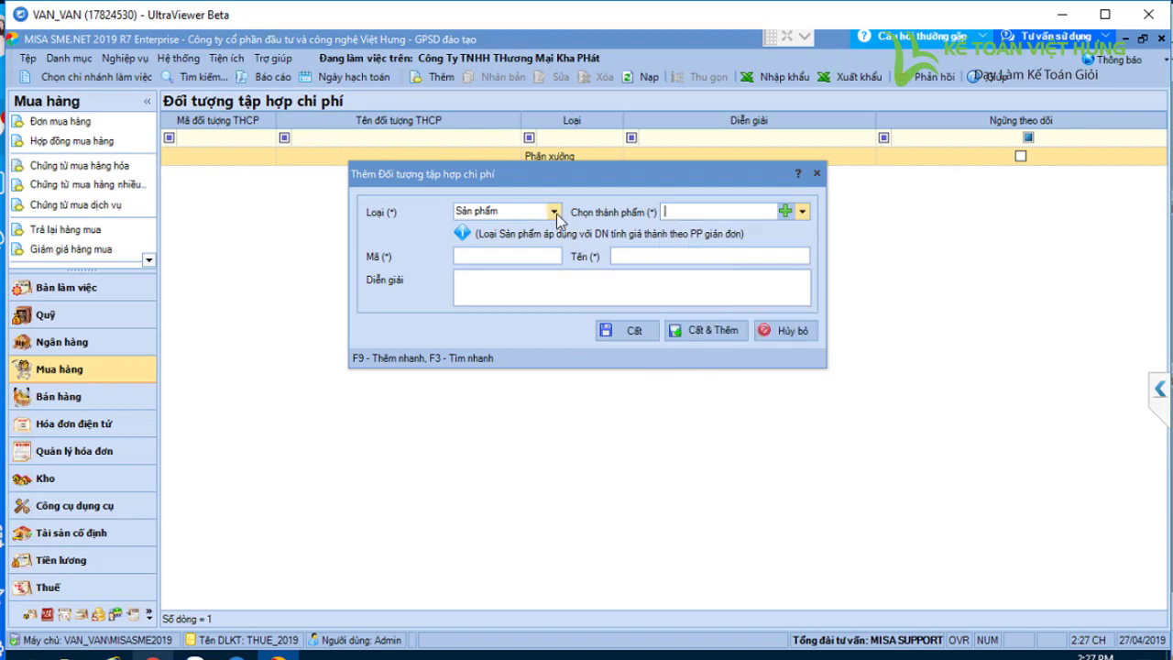
pyautogui.click(556, 213)
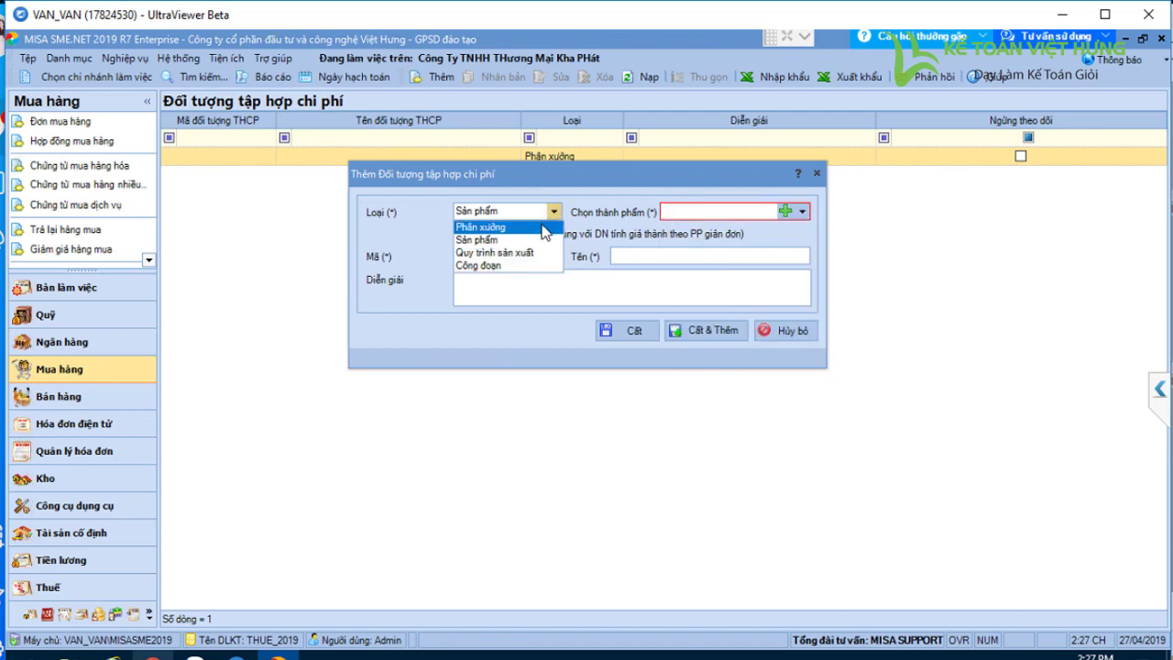
pyautogui.click(547, 229)
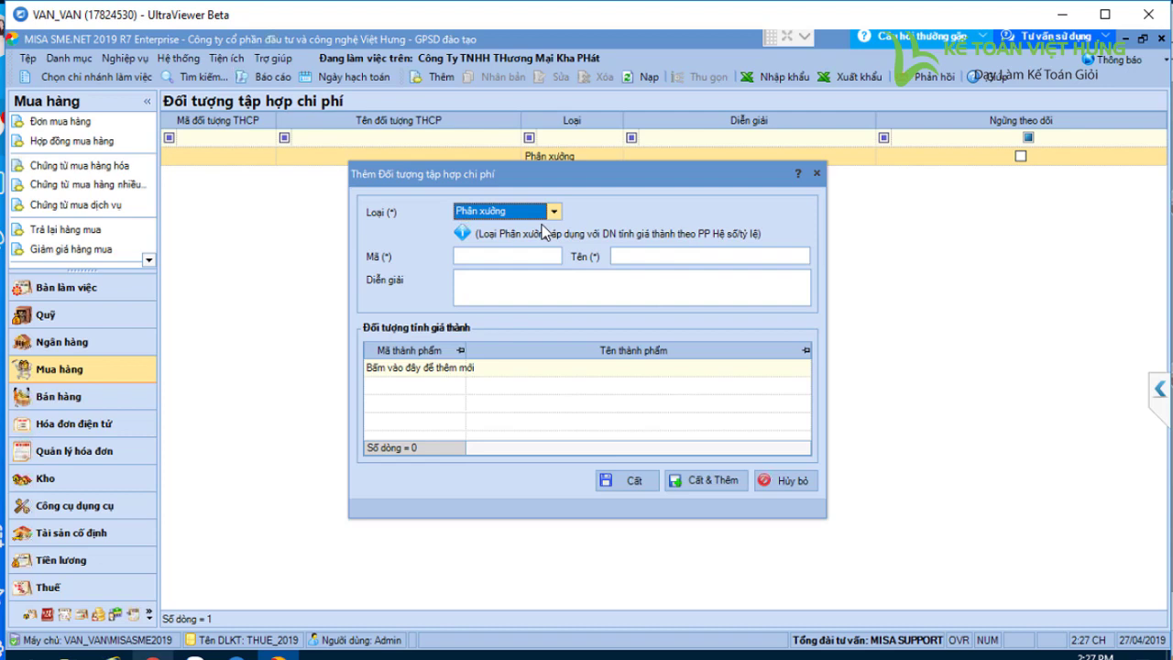
pyautogui.click(535, 258)
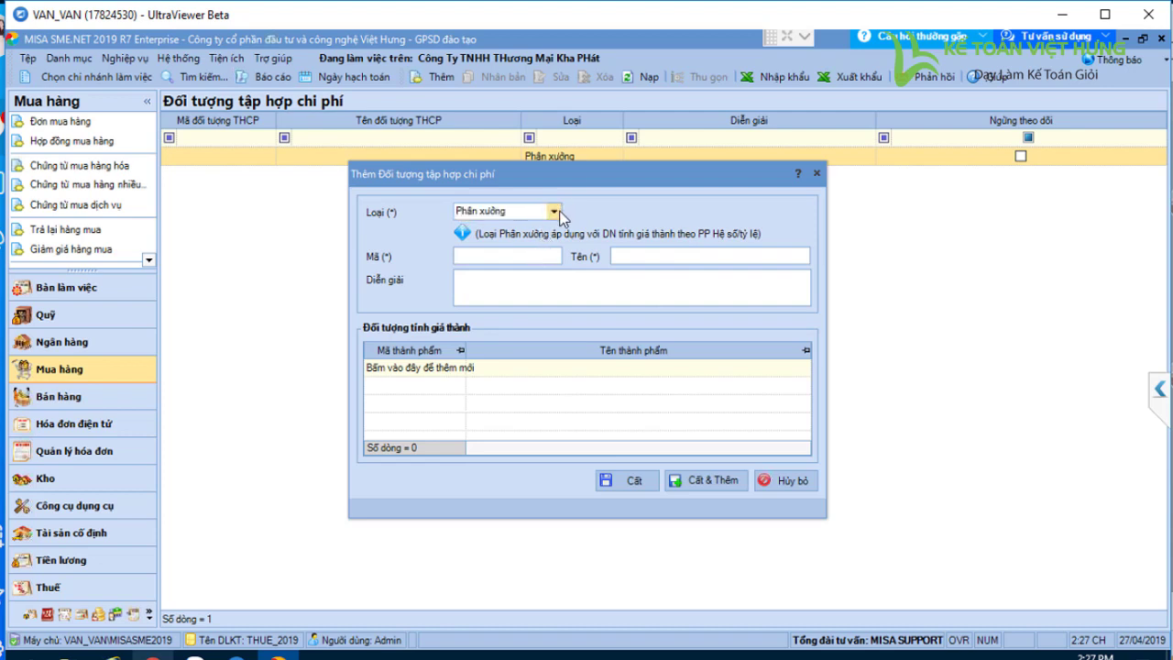
# Try to define the cost object as type Sản phẩm, based on finished product TP.BUCPHATBIEU.
pyautogui.click(554, 212)
pyautogui.click(486, 240)
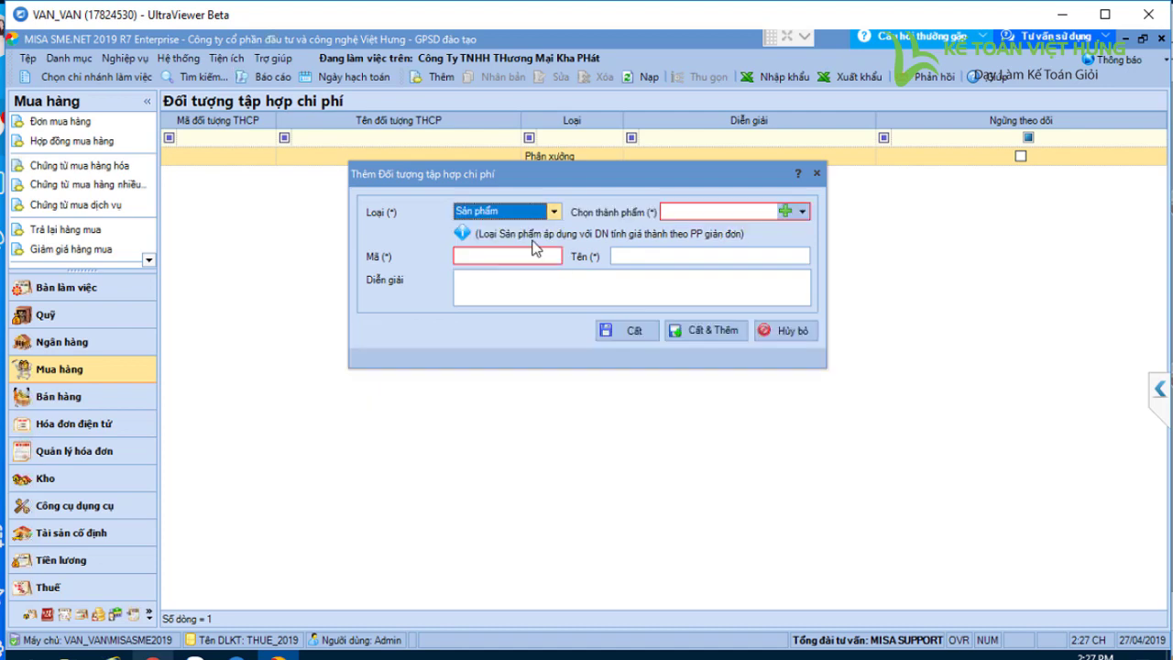
pyautogui.click(803, 212)
pyautogui.click(770, 249)
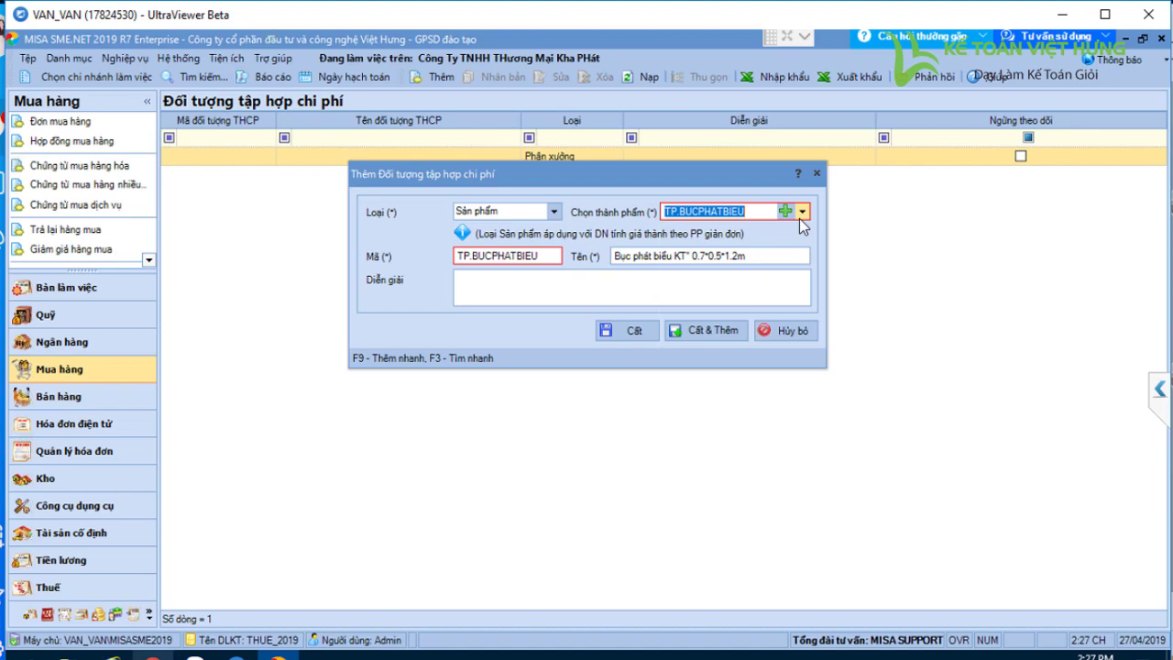
pyautogui.click(632, 330)
# Set the new cost object's type to Phân xưởng and its code to GHE_PX.
pyautogui.click(521, 255)
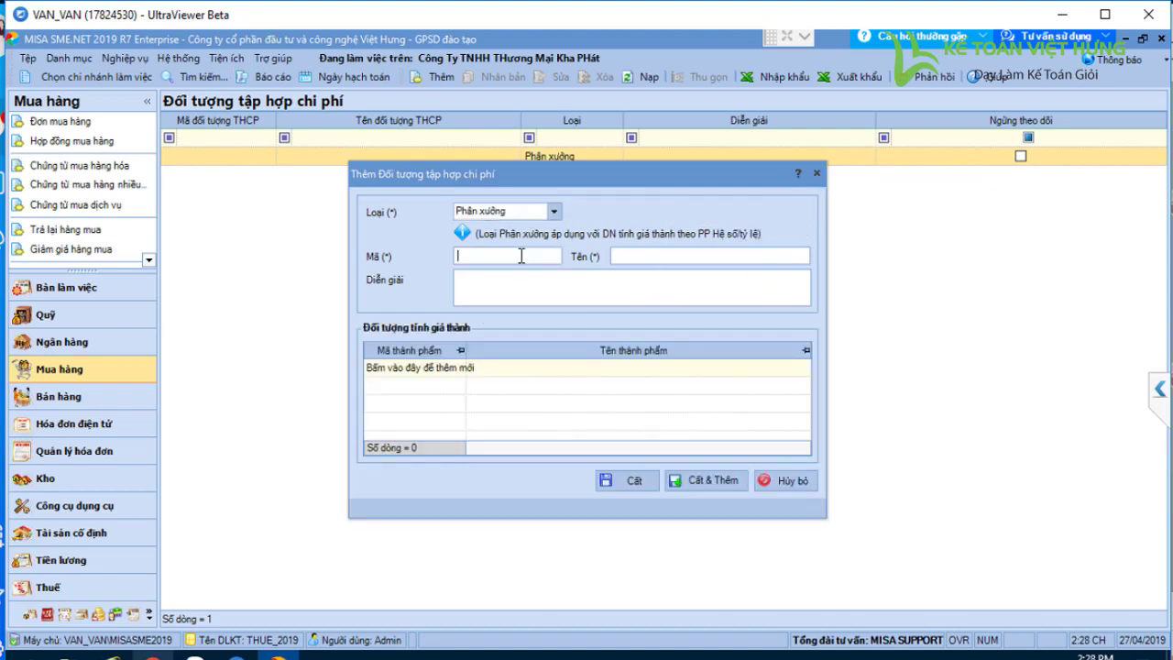
pyautogui.click(554, 212)
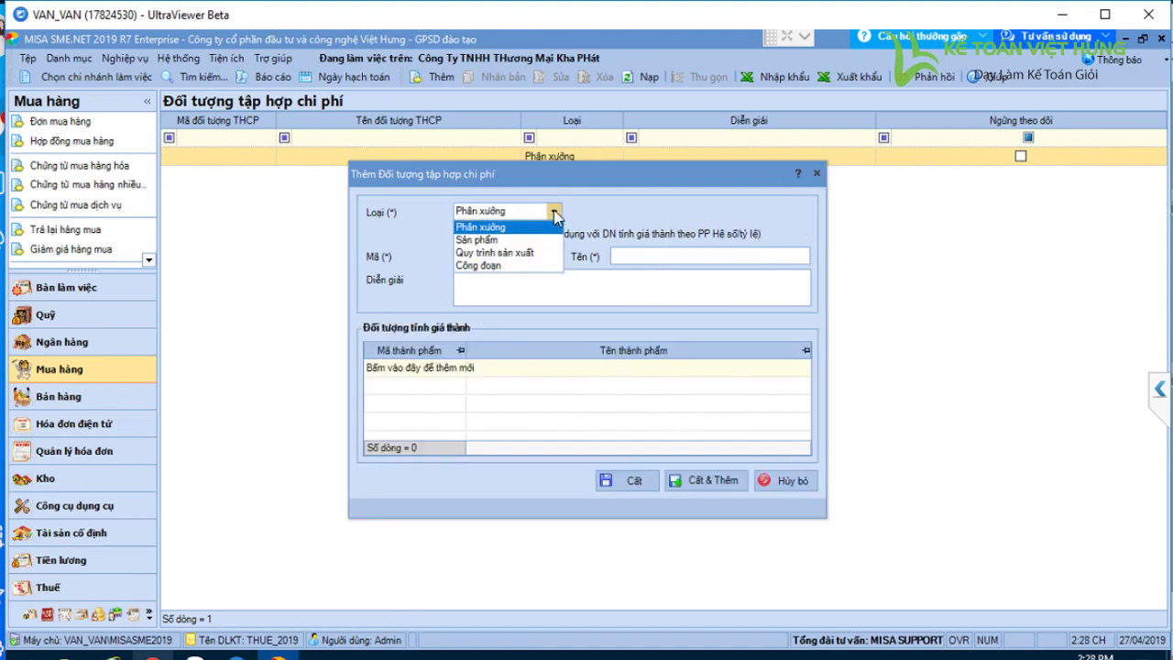
pyautogui.click(531, 230)
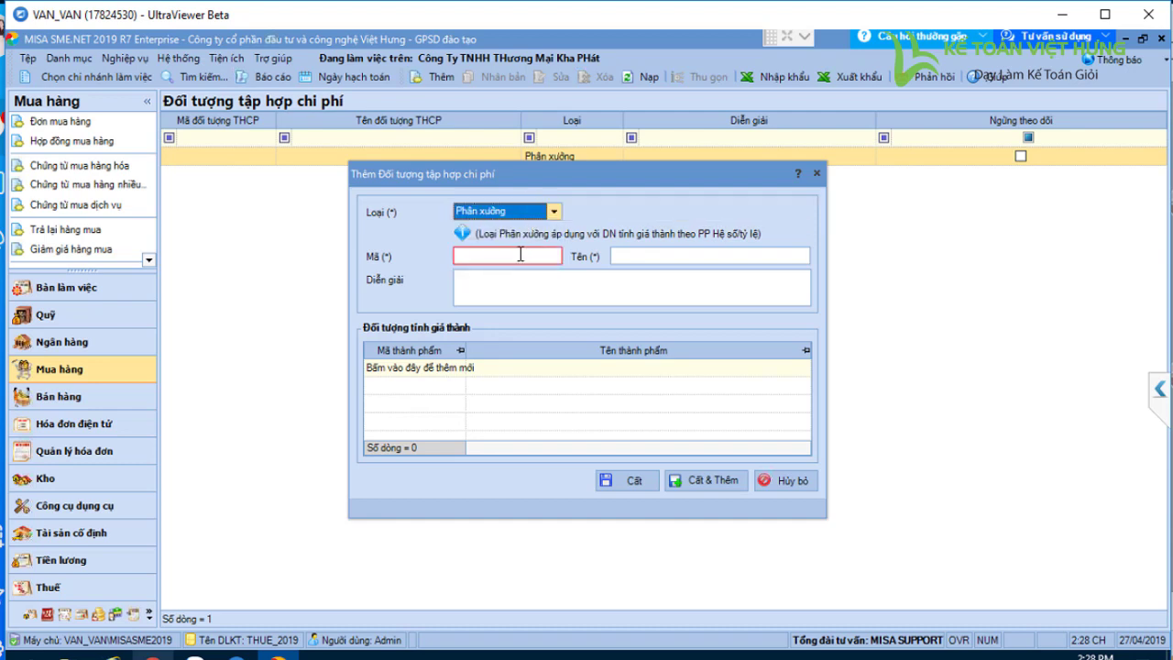
pyautogui.click(520, 254)
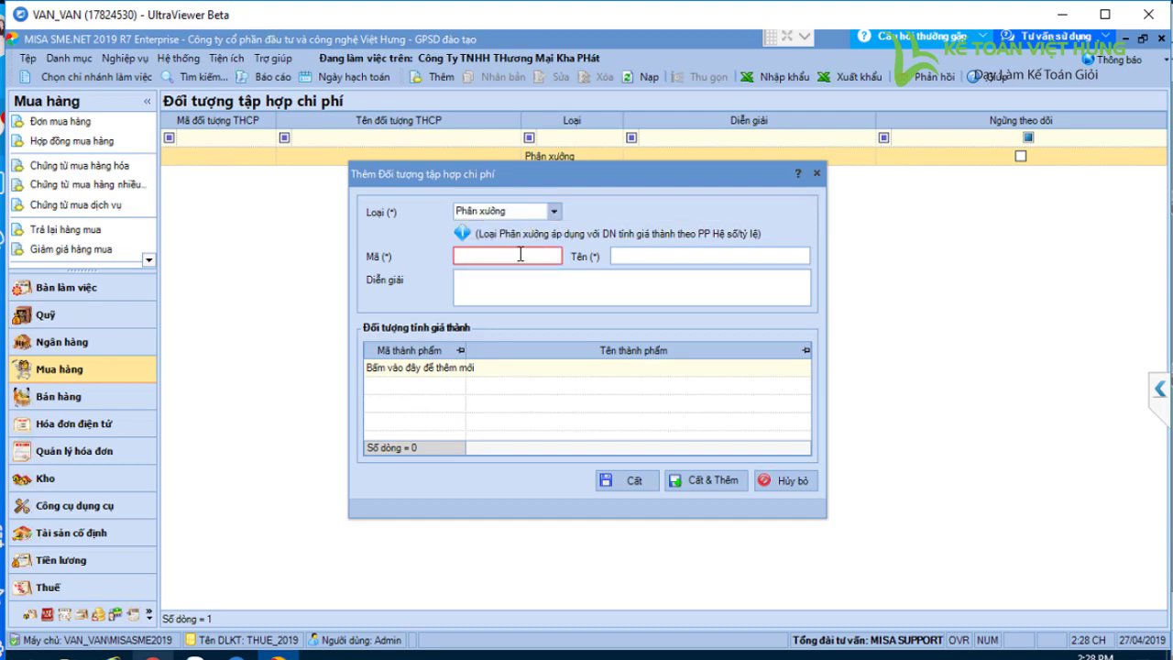
pyautogui.write('GHE_PX')
# Name the workshop cost object "Phân xưởng ghế".
pyautogui.click(632, 257)
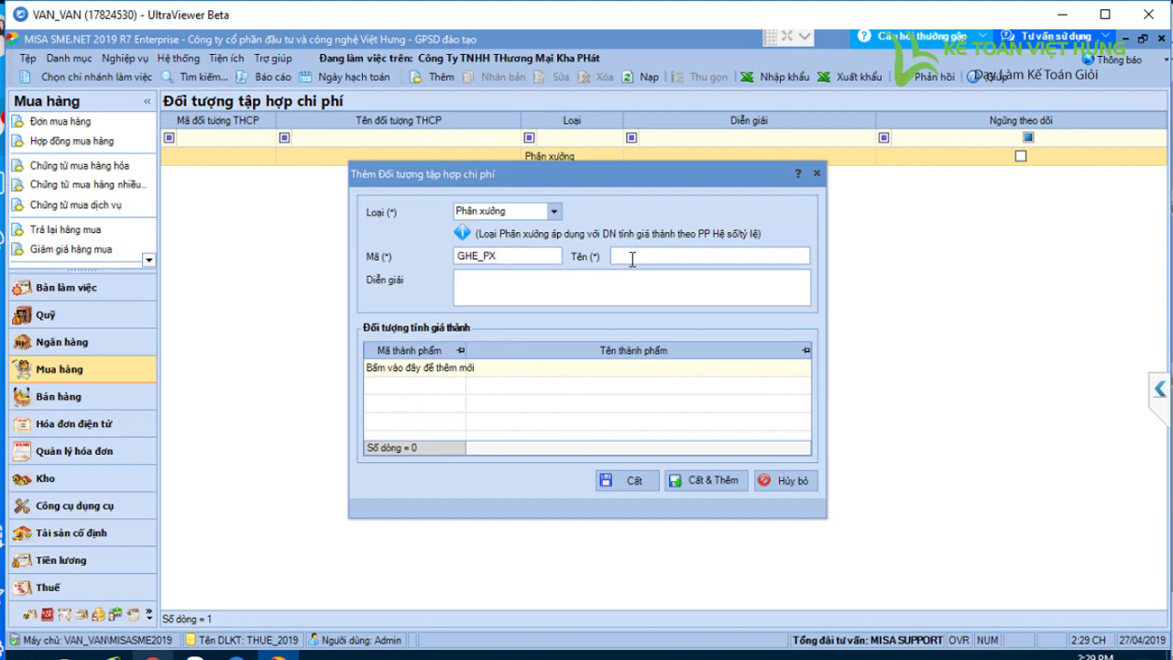
pyautogui.write('Phân xưởn')
pyautogui.write('gr')
pyautogui.press('BackSpace')
pyautogui.press('BackSpace')
pyautogui.press('BackSpace')
pyautogui.press('BackSpace')
pyautogui.press('BackSpace')
pyautogui.write('ng ghế')
pyautogui.press('Tab')
# Browse the finished product codes available as costing objects for the chair workshop.
pyautogui.click(459, 371)
pyautogui.click(457, 367)
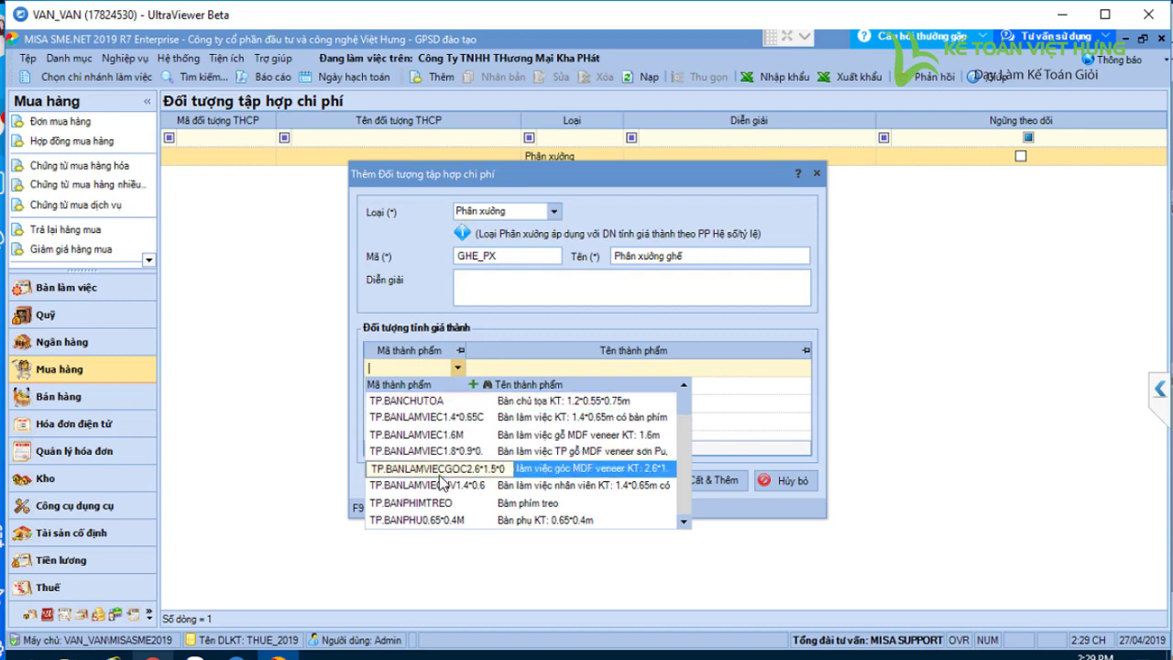
pyautogui.scroll(-1, 445, 502)
pyautogui.scroll(-4, 445, 507)
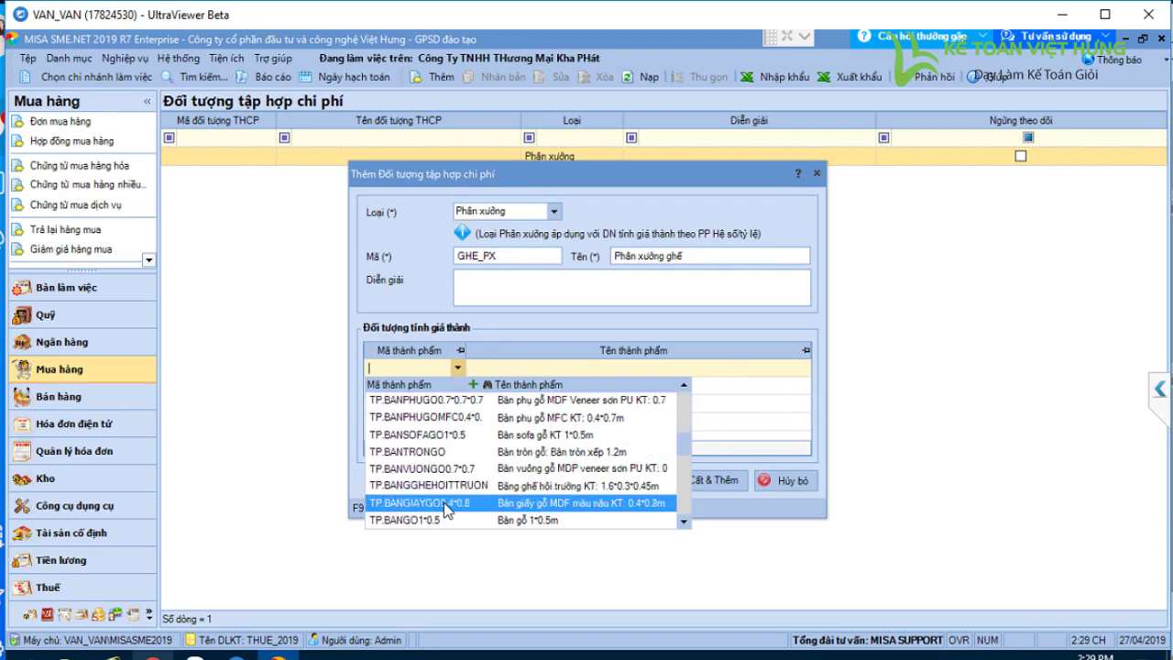
pyautogui.scroll(-5, 448, 509)
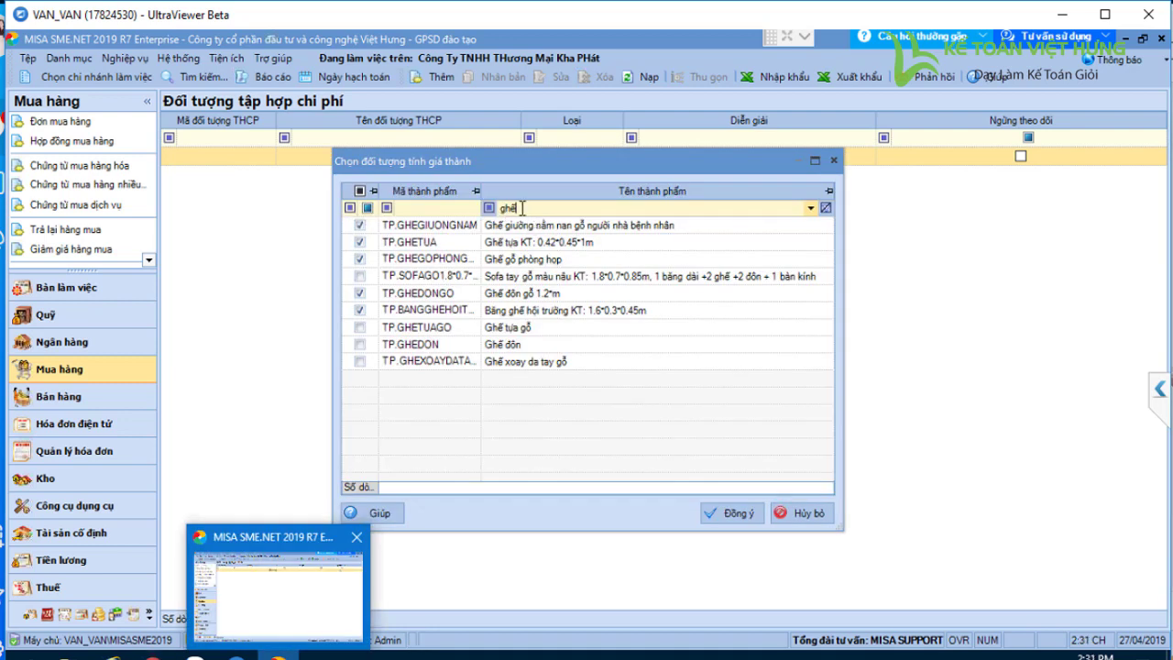
# Clear the product name filter in the costing object selection and filter the product codes by GHE.
pyautogui.press('BackSpace')
pyautogui.press('BackSpace')
pyautogui.press('BackSpace')
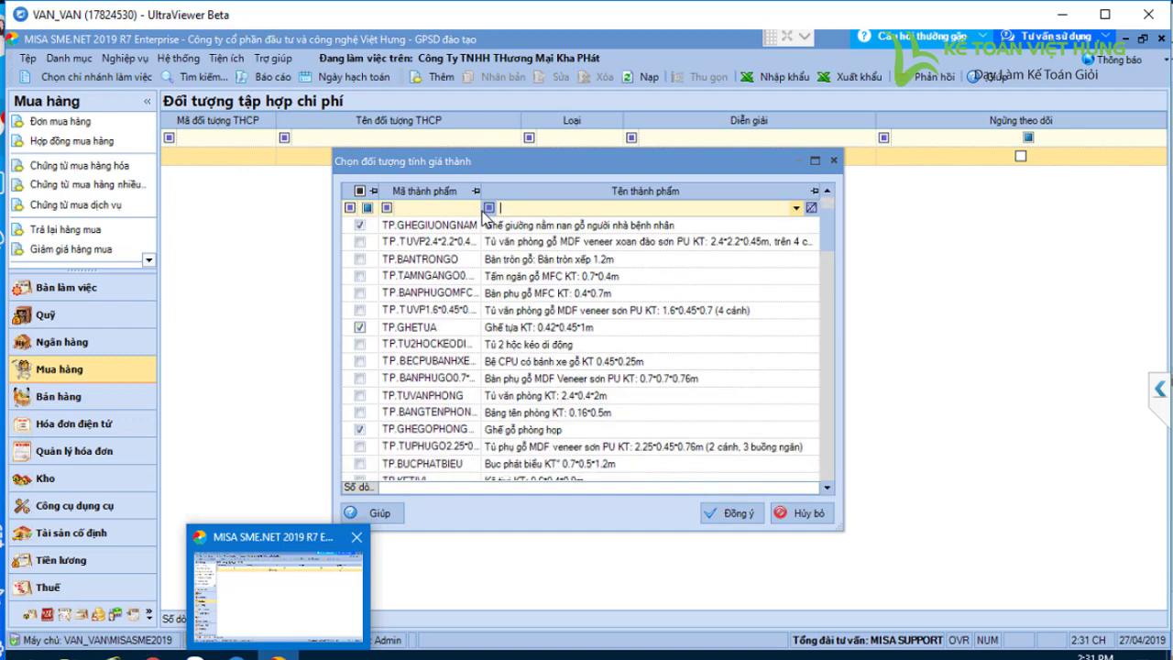
pyautogui.click(413, 205)
pyautogui.write('GHE')
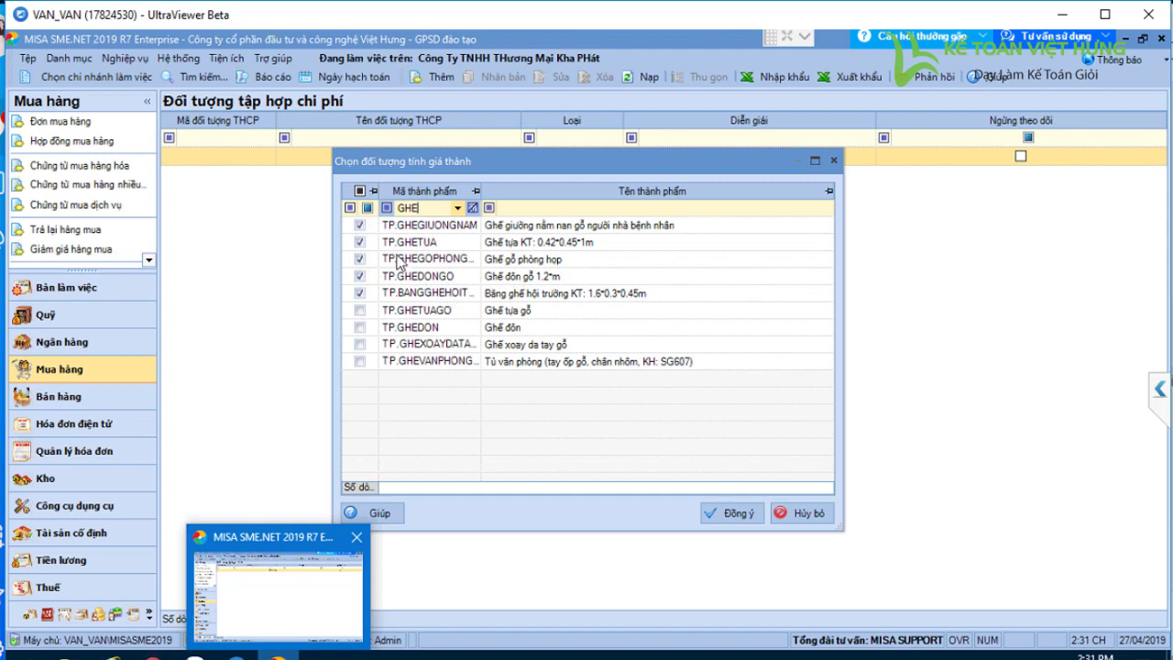
# Include TP.GHETUAGO, TP.GHEDON, the wooden-armrest swivel chair and the item whose code starts with TP.GHEVANPHONG among the costing objects.
pyautogui.click(359, 310)
pyautogui.click(359, 327)
pyautogui.click(360, 344)
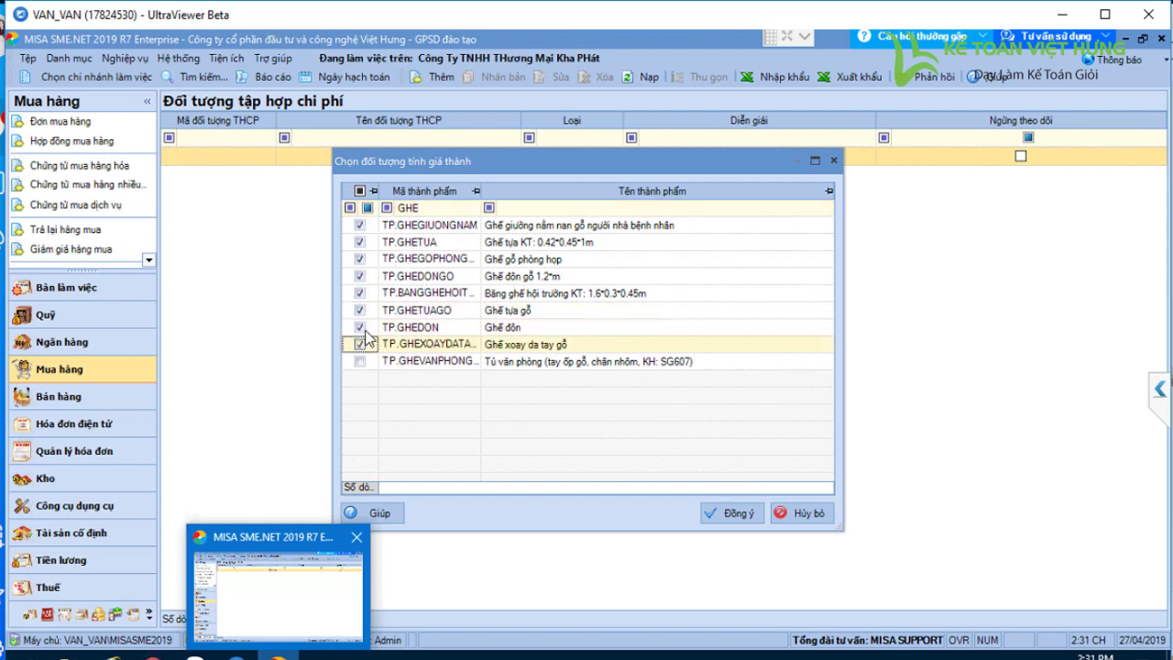
pyautogui.click(359, 361)
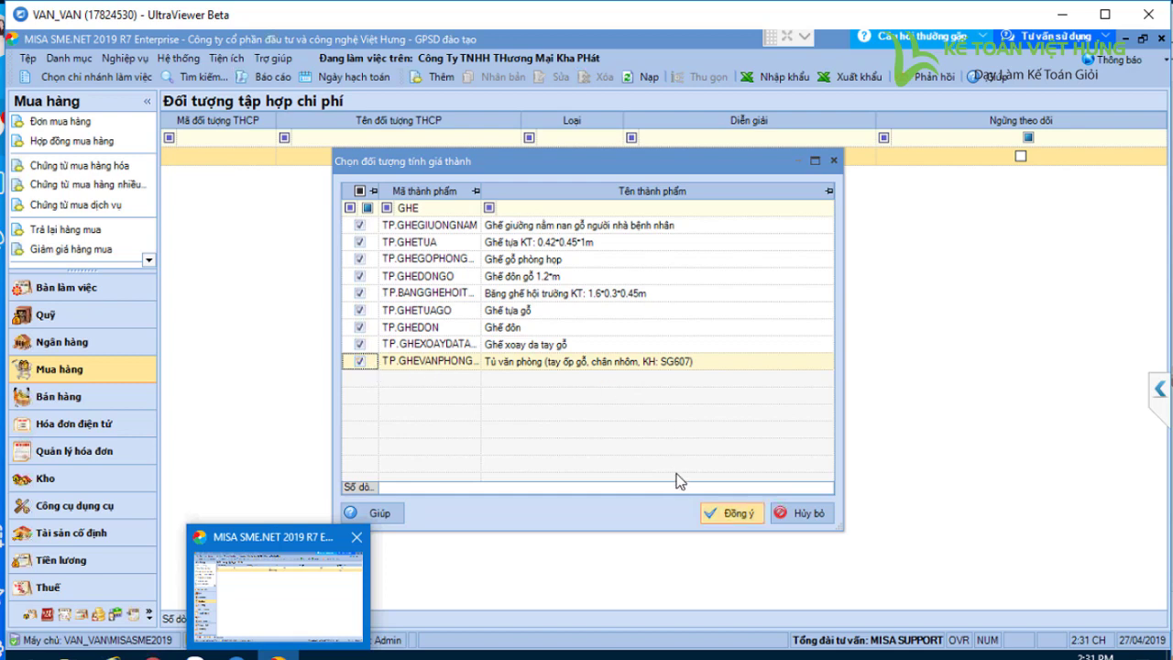
# Confirm the chosen chair products as costing objects and save the GHE_PX workshop cost object.
pyautogui.click(733, 513)
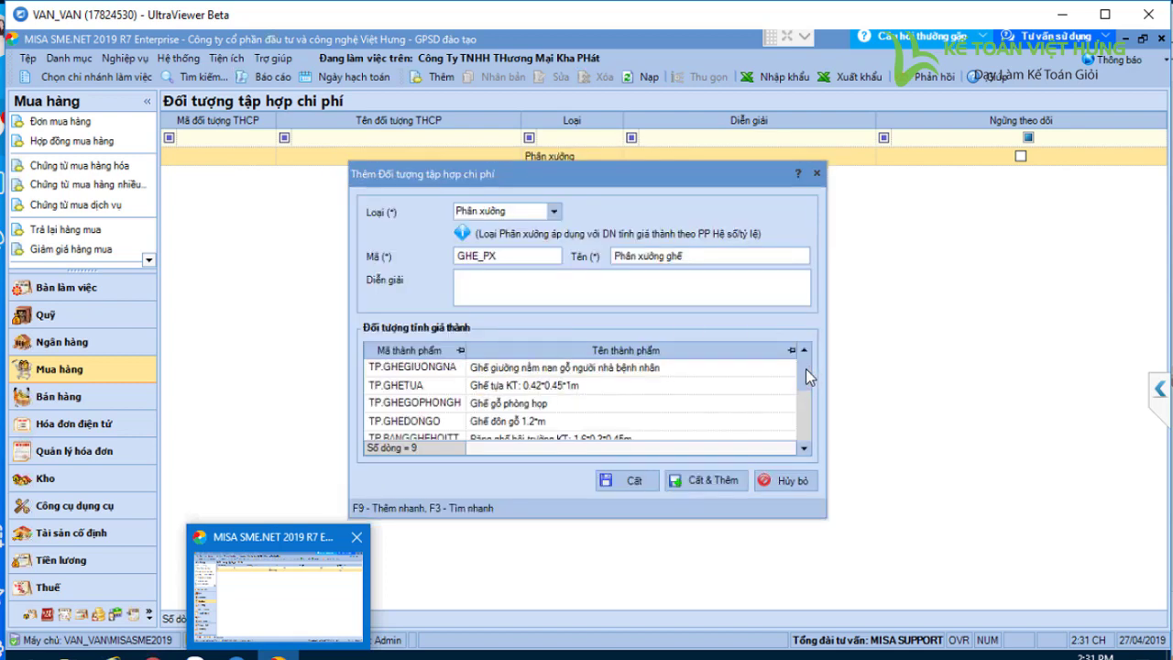
pyautogui.moveTo(805, 369); pyautogui.dragTo(802, 422)
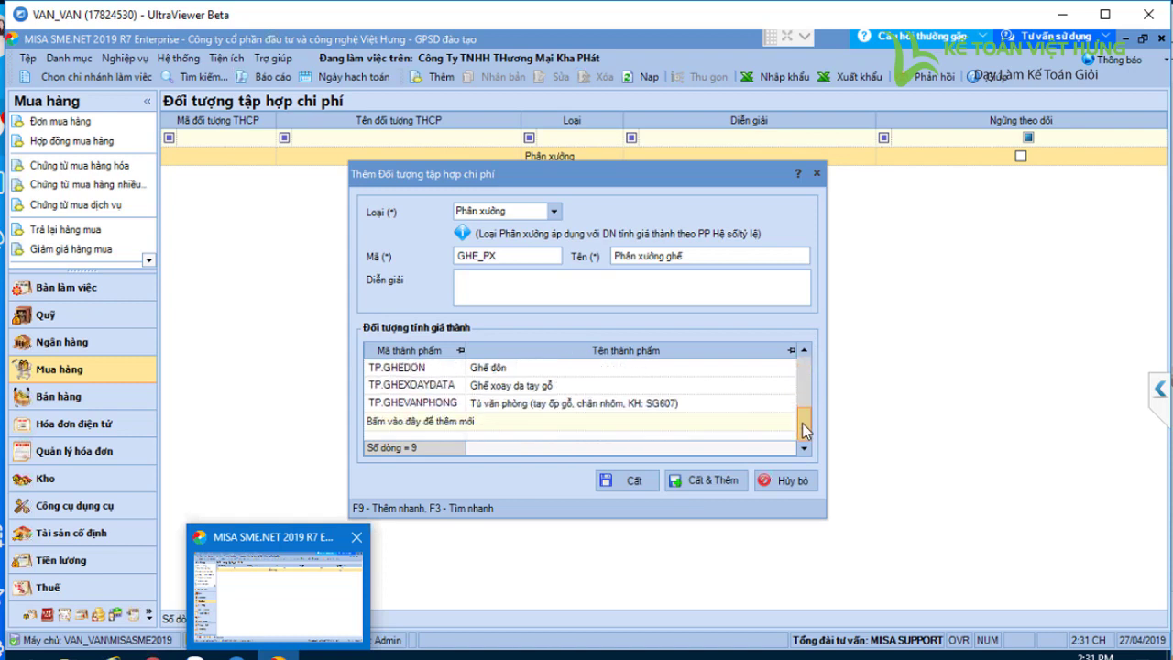
pyautogui.click(628, 481)
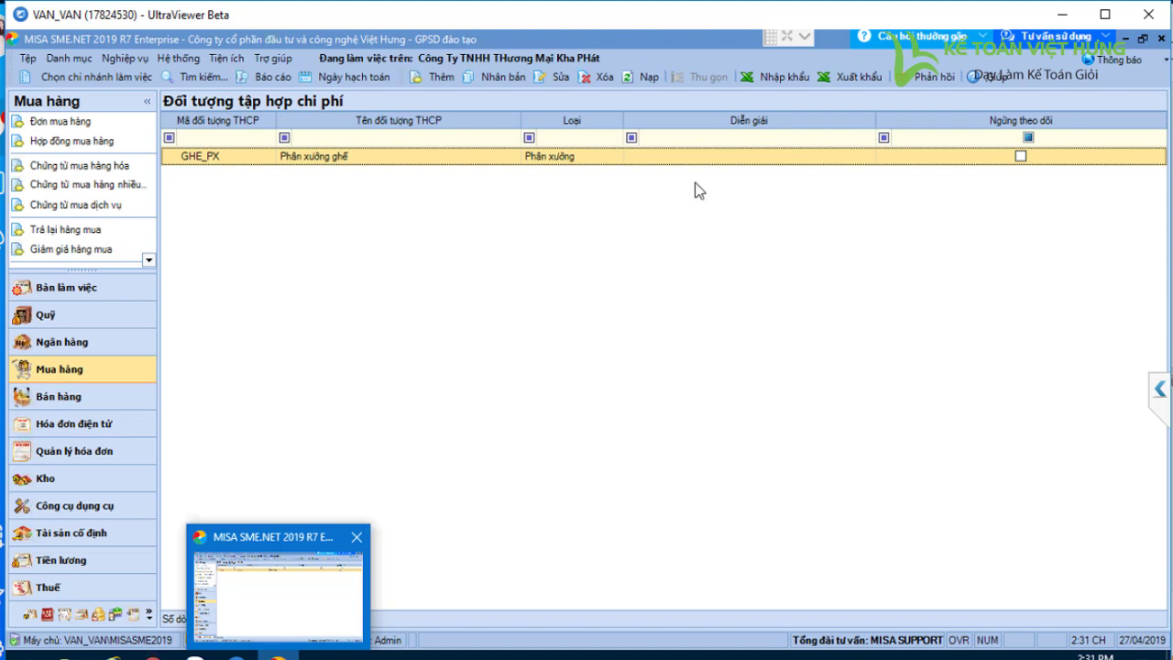
# Reopen the GHE_PX cost object, review its assigned finished products and close it without changes.
pyautogui.doubleClick(267, 158)
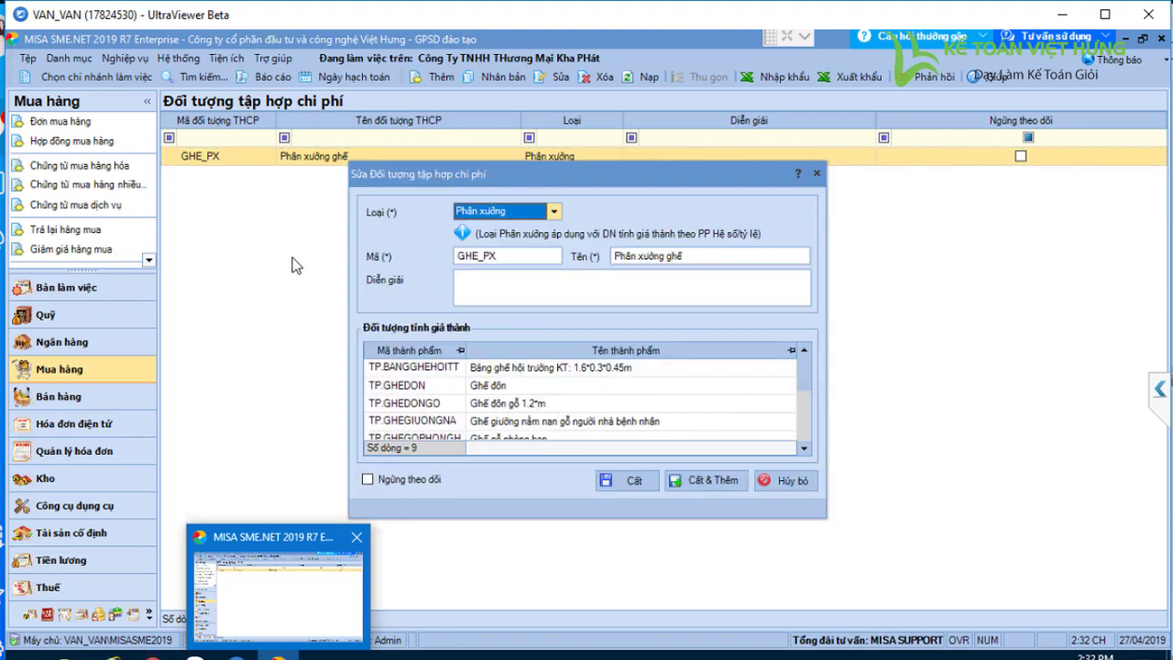
pyautogui.moveTo(806, 387); pyautogui.dragTo(810, 429)
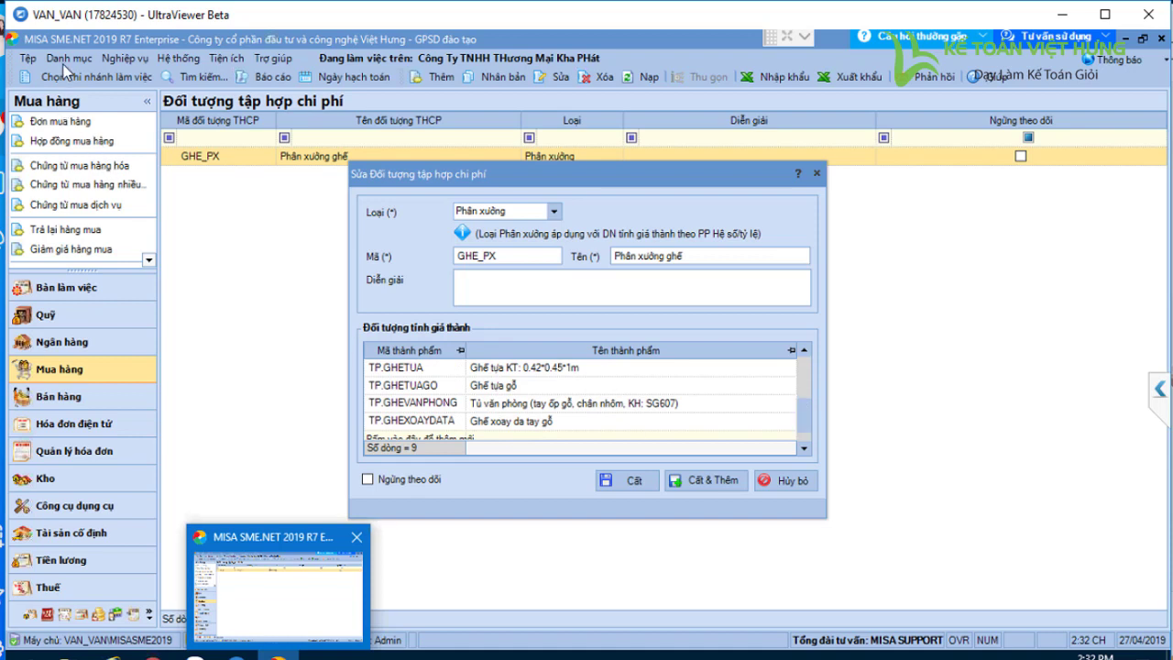
pyautogui.click(766, 482)
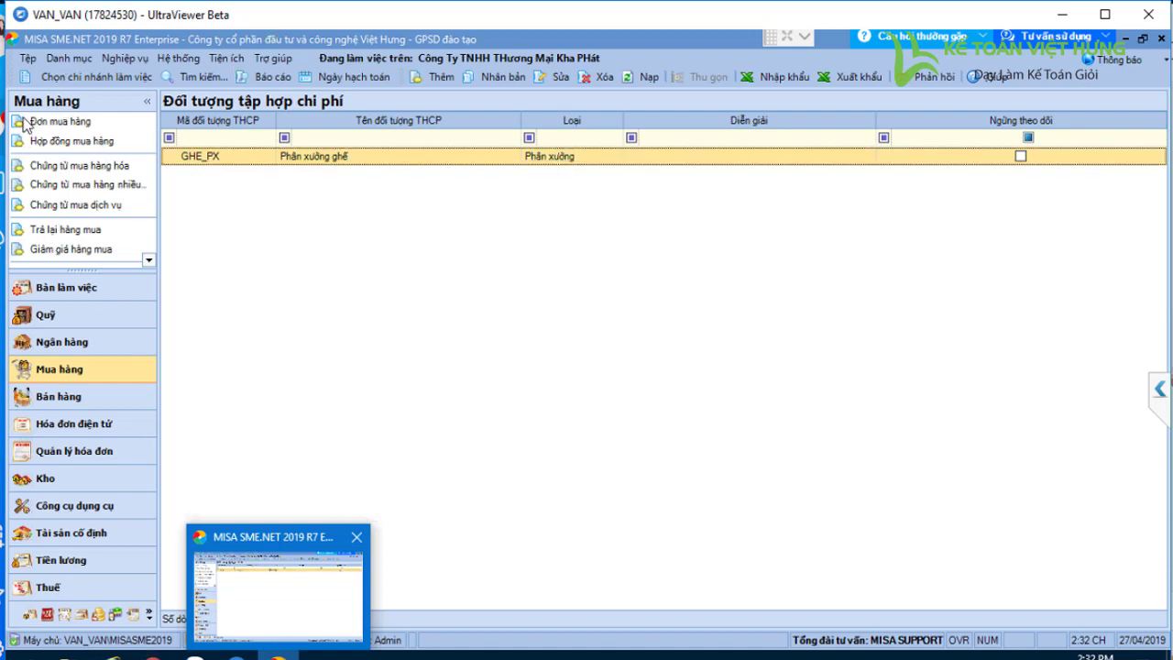
# View the materials, goods and services catalogue and return to the list of cost objects.
pyautogui.click(69, 58)
pyautogui.moveTo(124, 207)
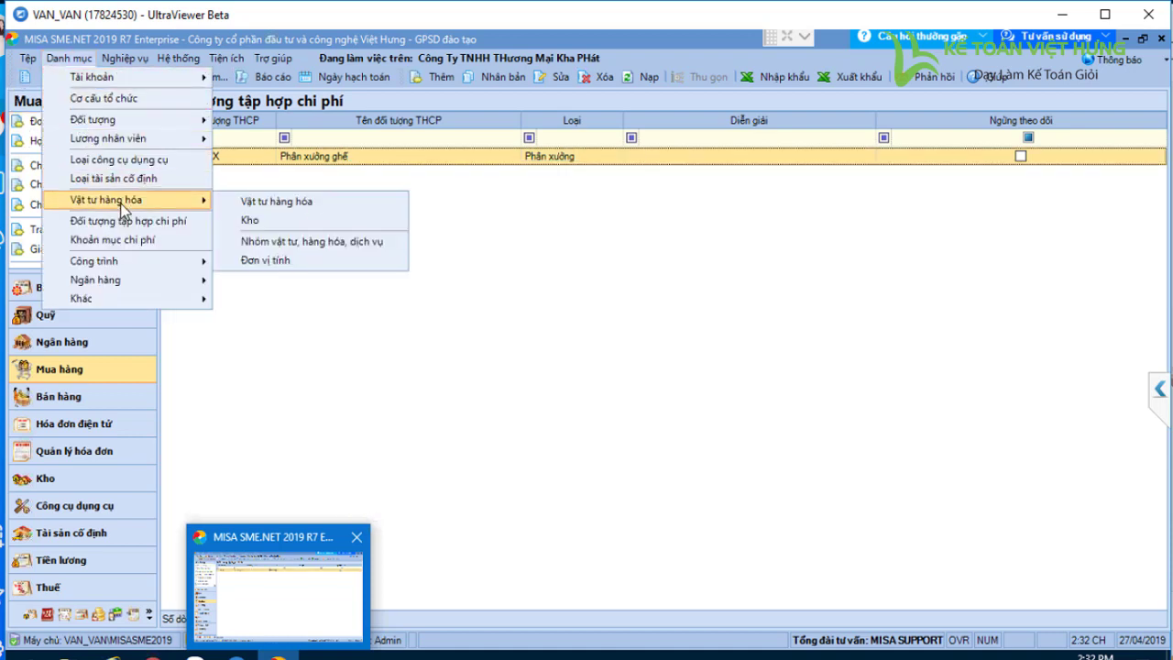
pyautogui.click(261, 202)
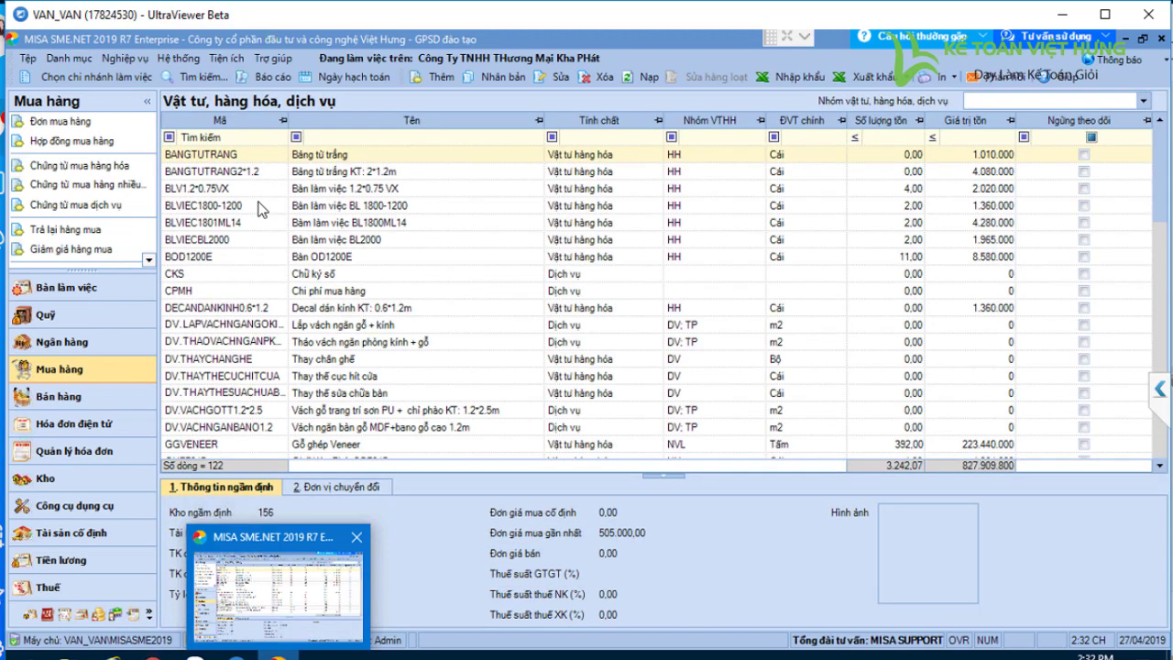
pyautogui.click(69, 58)
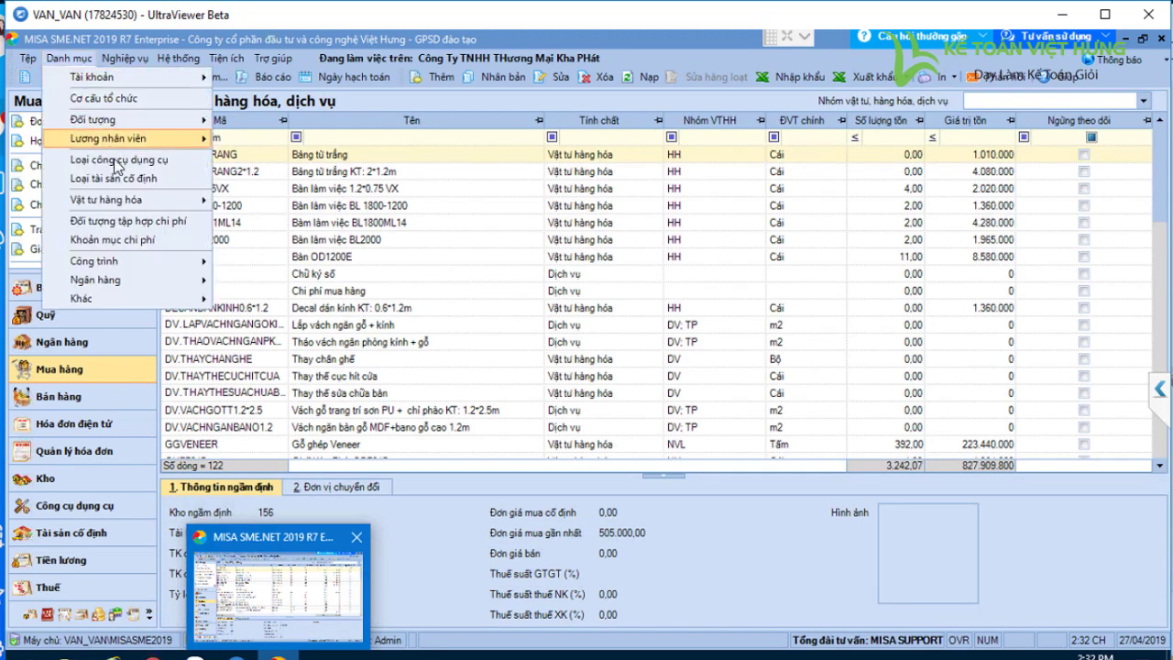
pyautogui.click(134, 220)
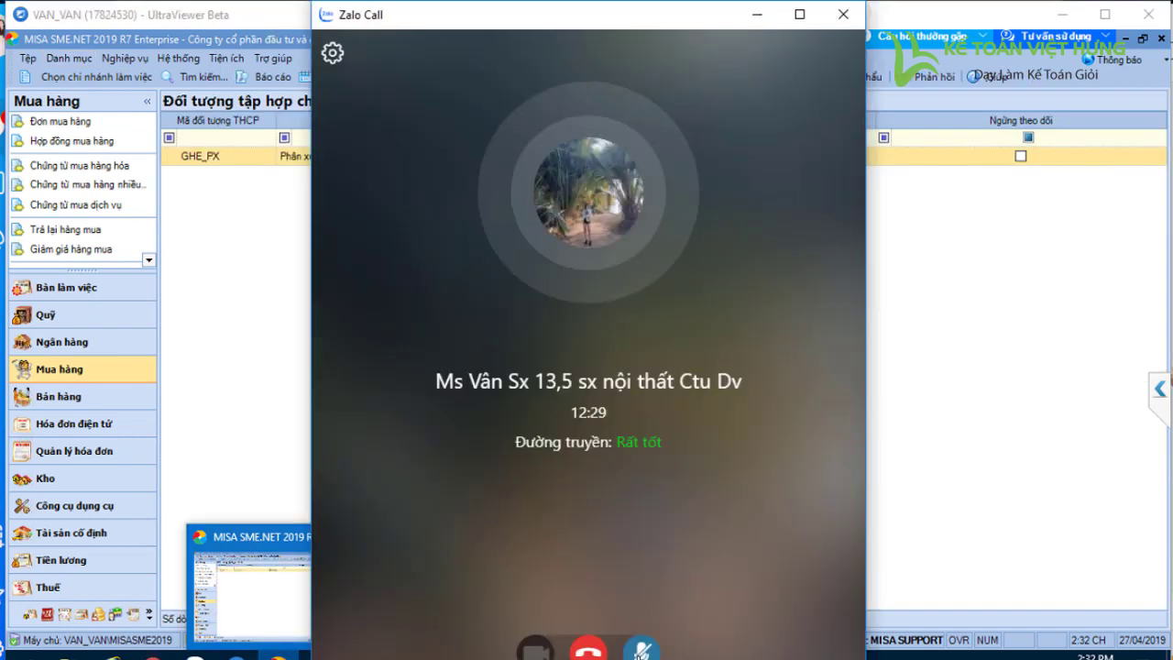
pyautogui.click(194, 313)
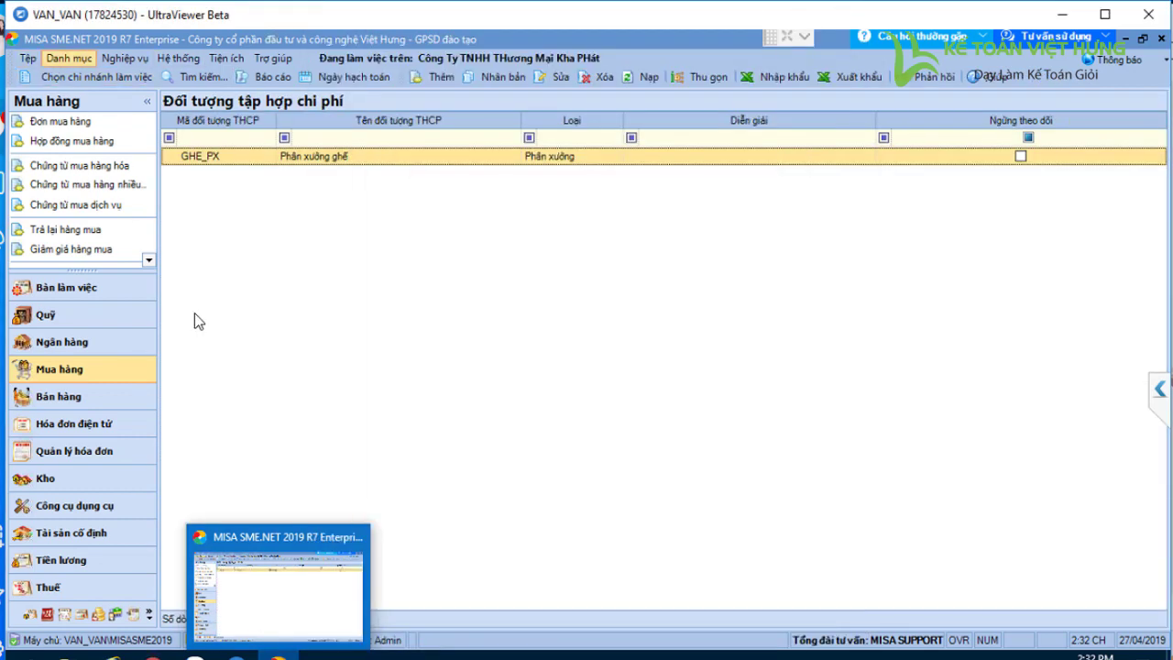
# Check which product codes containing GHE are selected for the Phân xưởng ghế cost object, and close it without changes.
pyautogui.doubleClick(309, 160)
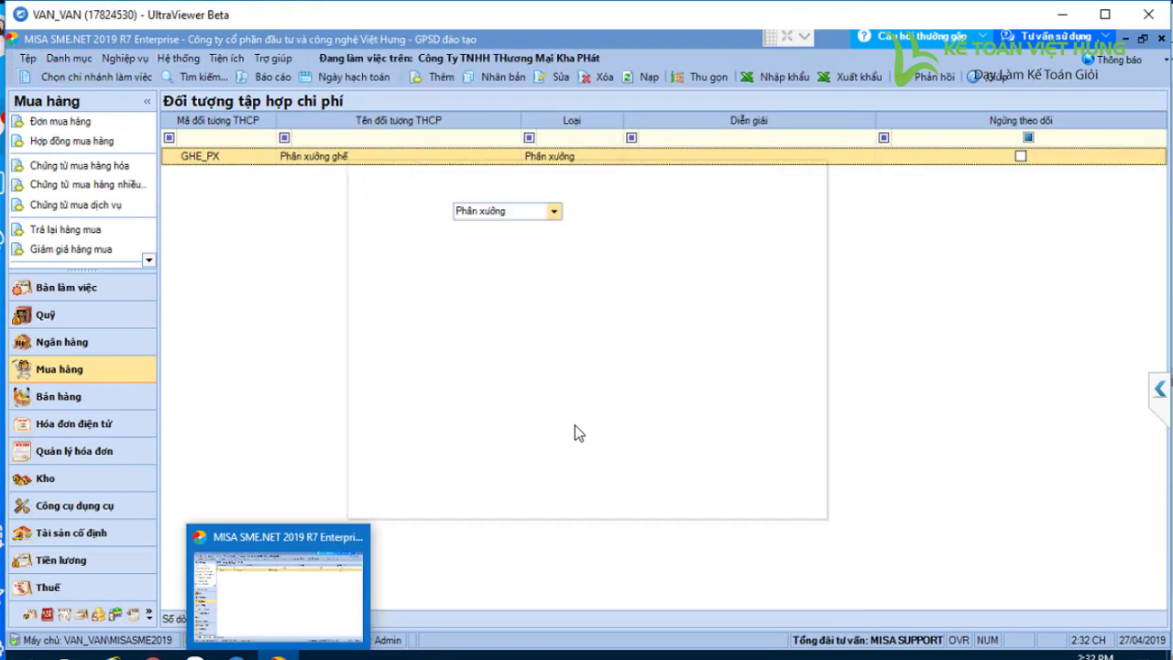
pyautogui.scroll(-3, 550, 403)
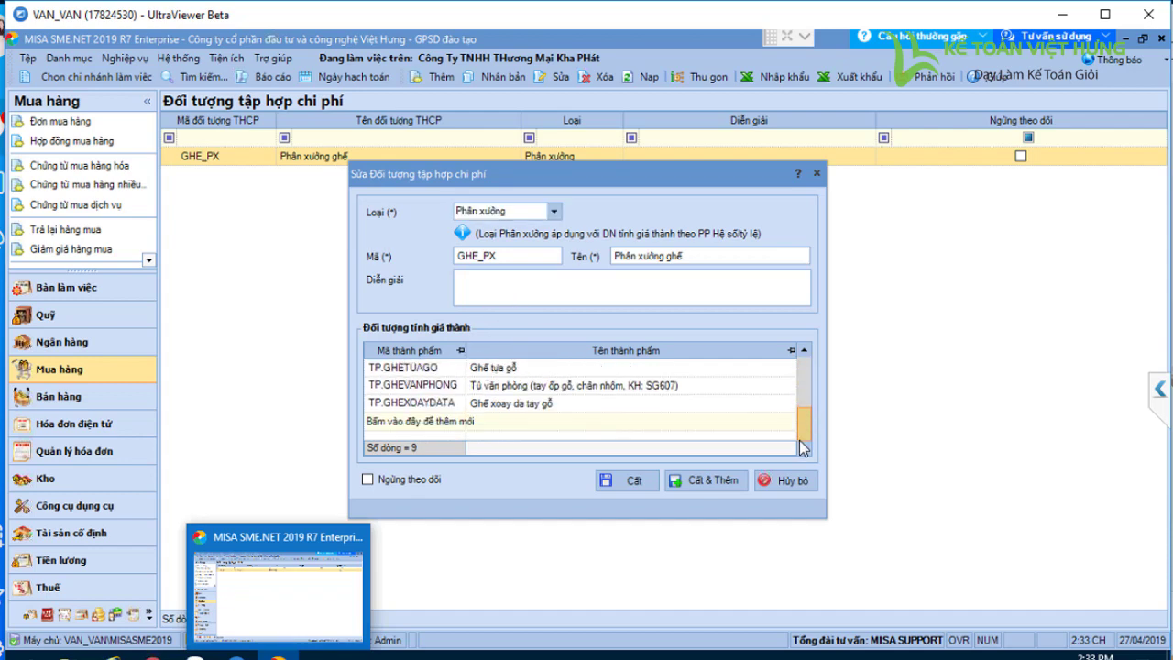
pyautogui.click(458, 421)
pyautogui.press('F9')
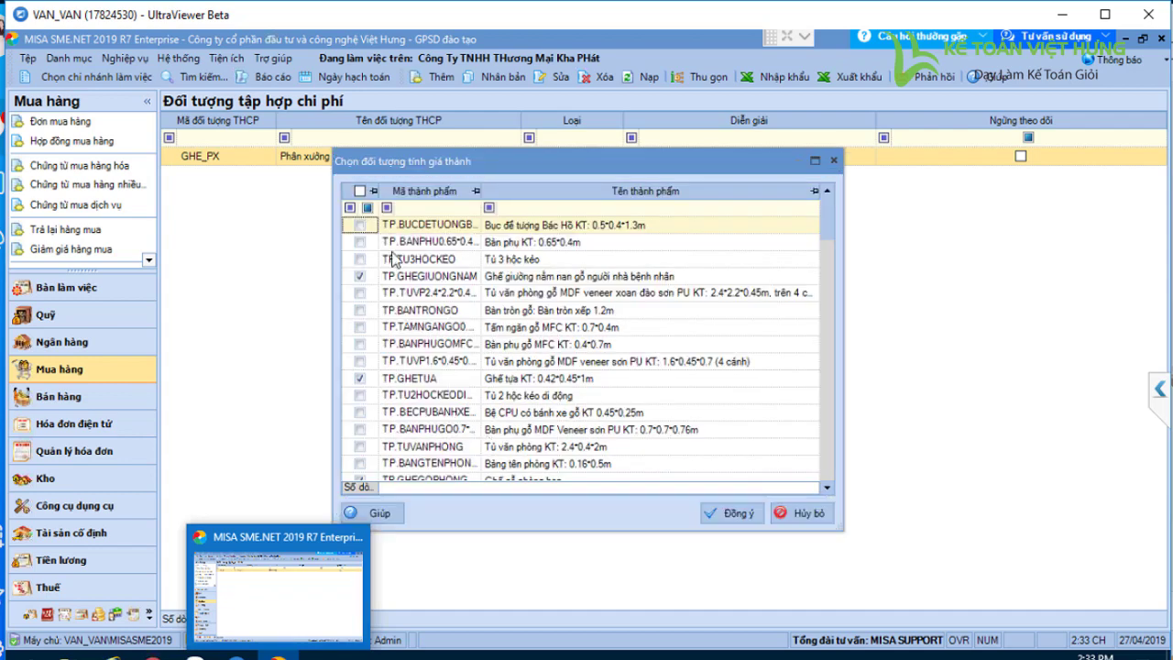
pyautogui.click(415, 207)
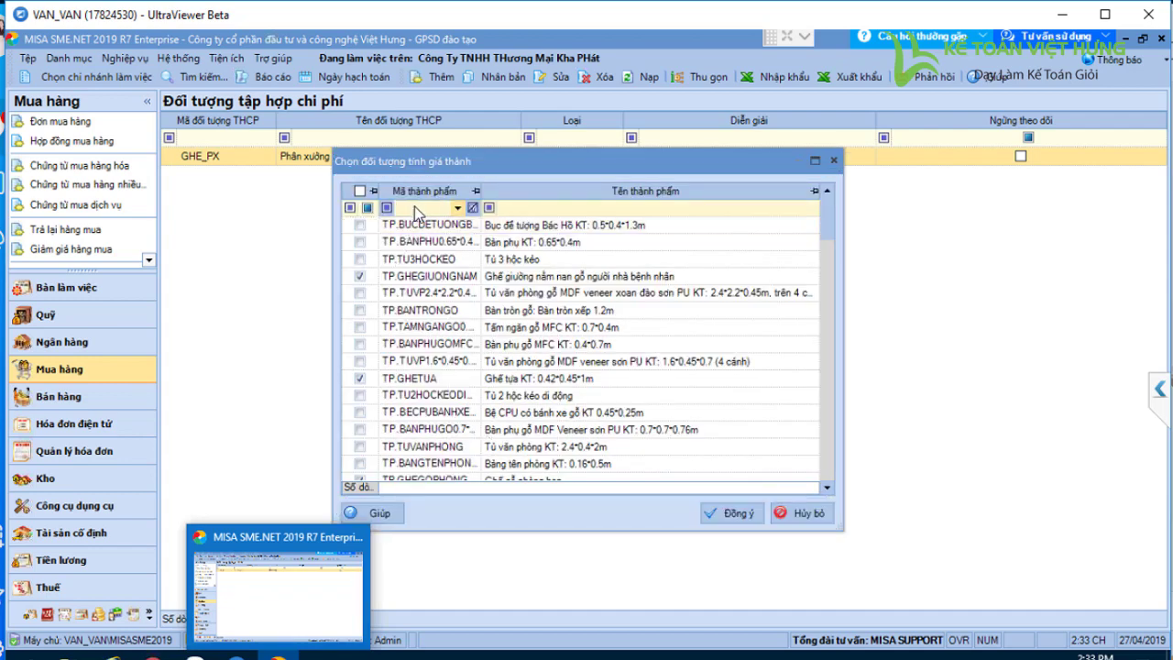
pyautogui.write('GHE')
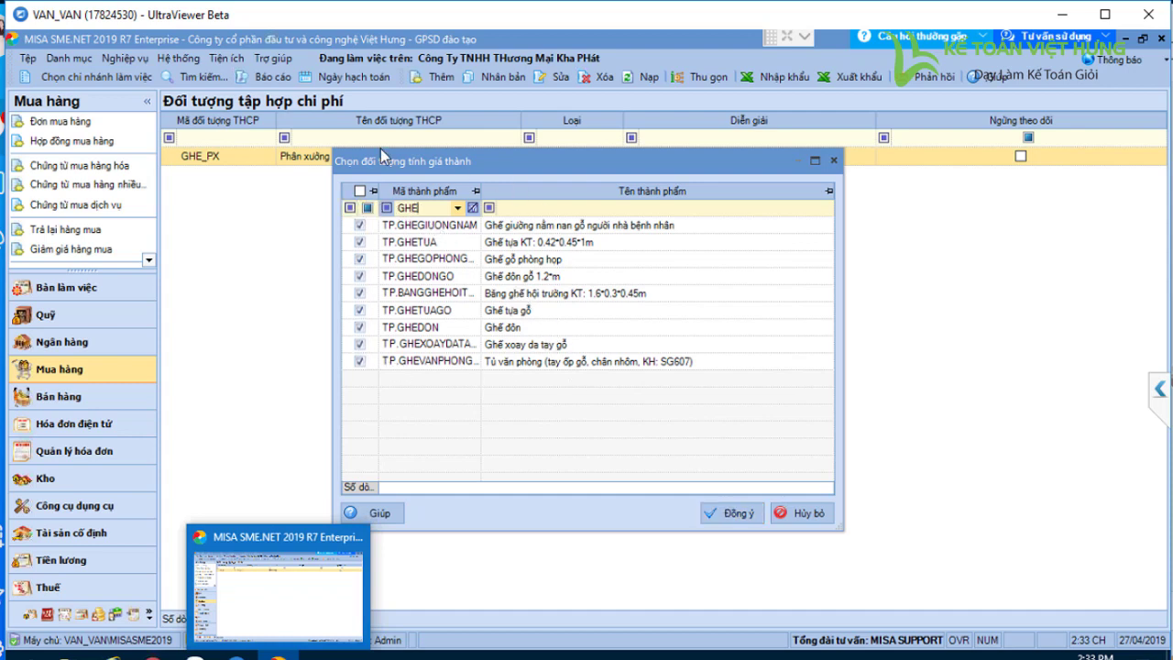
pyautogui.click(812, 511)
pyautogui.click(783, 481)
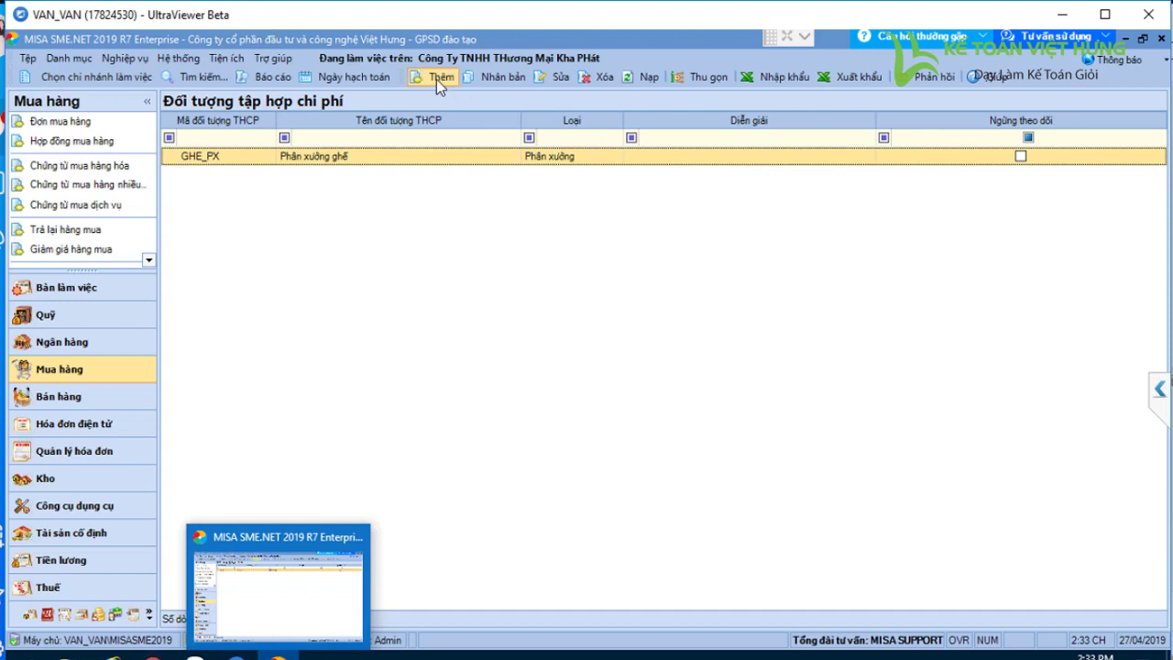
# Create a new cost object of type Phân xưởng with code BAN_PX and name "Phân xưởng bàn".
pyautogui.hotkey('ctrl', 'n')
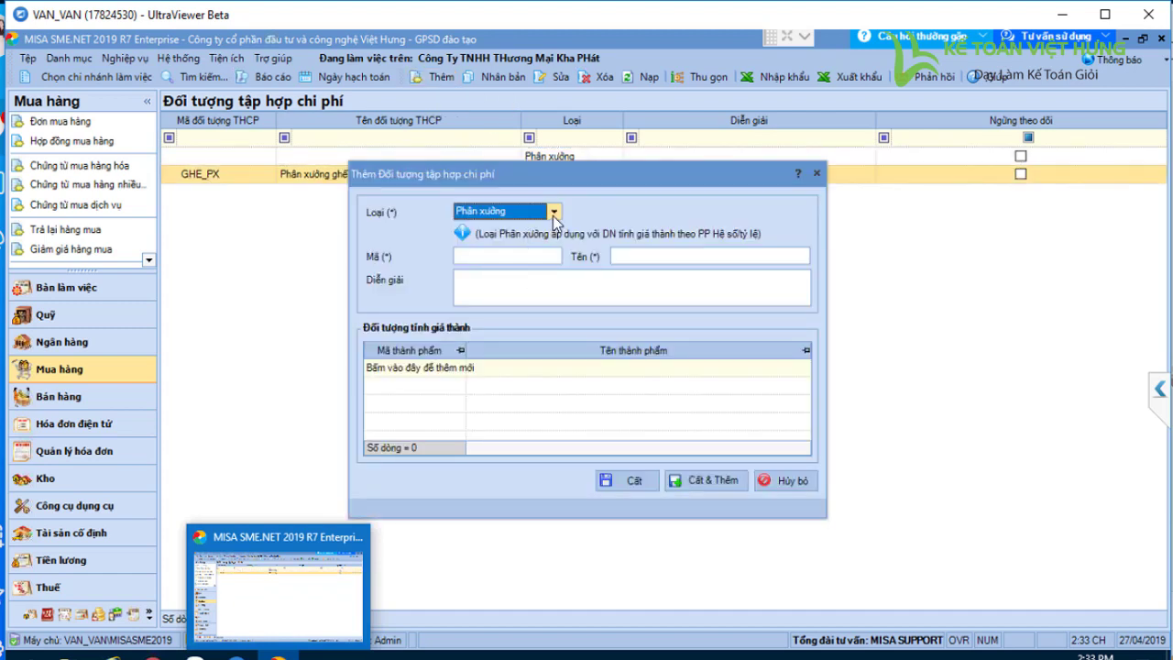
pyautogui.click(531, 256)
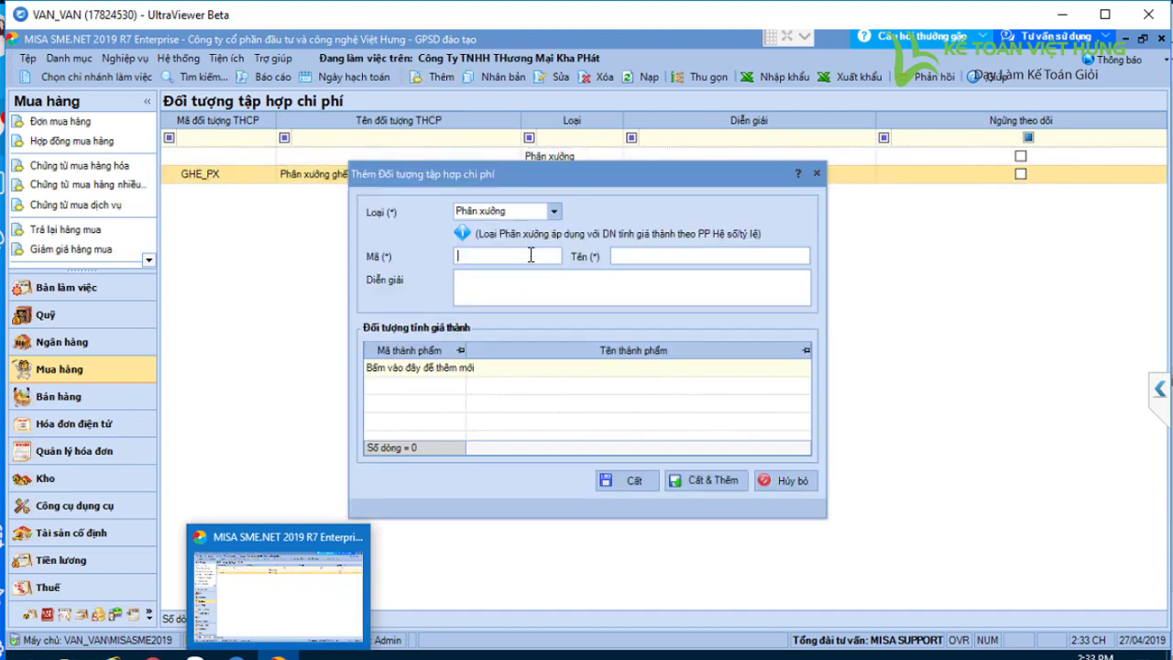
pyautogui.write('BAN_PX')
pyautogui.write('Phan af xuwowrng banf')
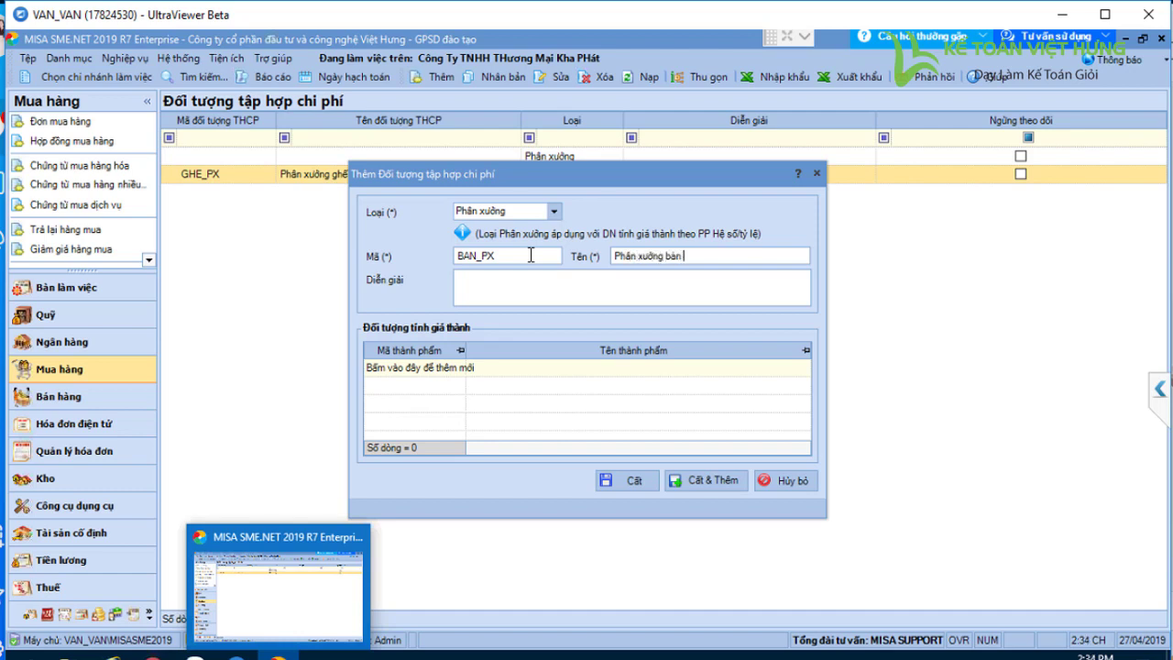
# Open the costing object selection for the table workshop, filter the product codes by BAN and look through the matching products.
pyautogui.click(462, 371)
pyautogui.click(458, 370)
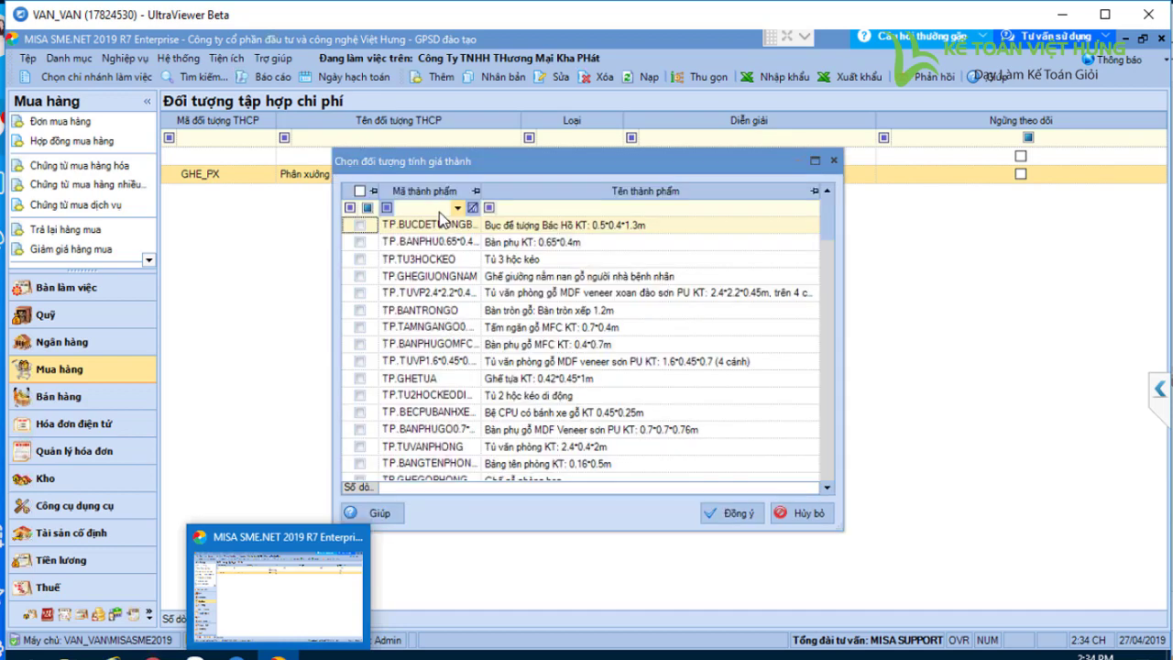
pyautogui.click(440, 210)
pyautogui.write('BAN')
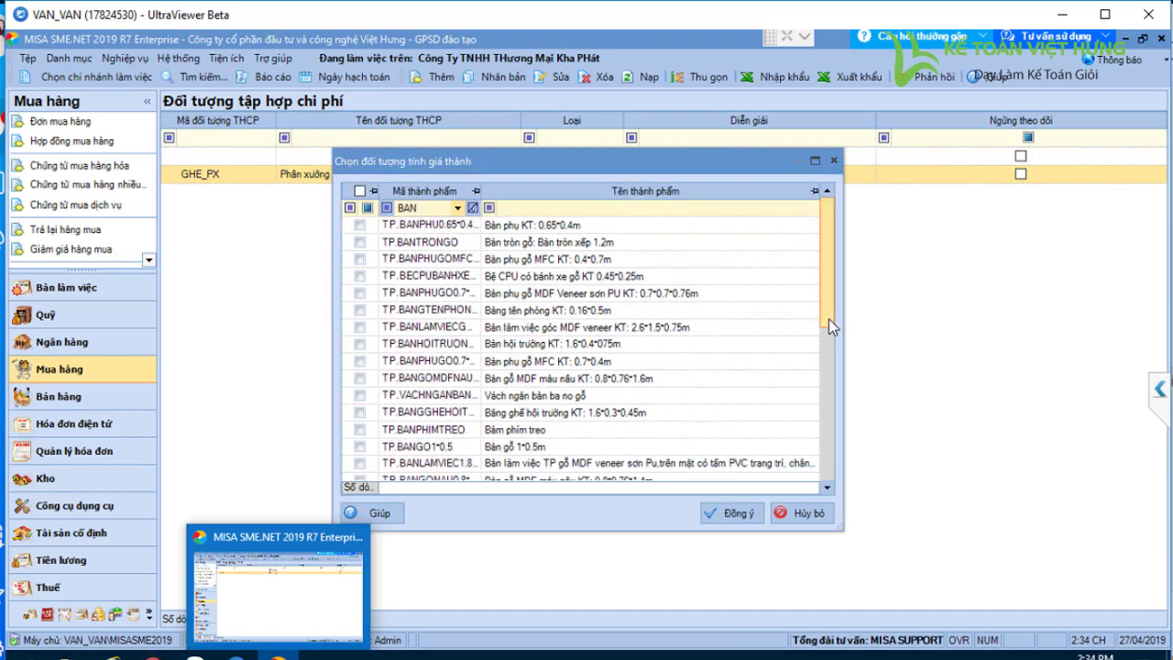
pyautogui.moveTo(829, 318); pyautogui.dragTo(828, 498)
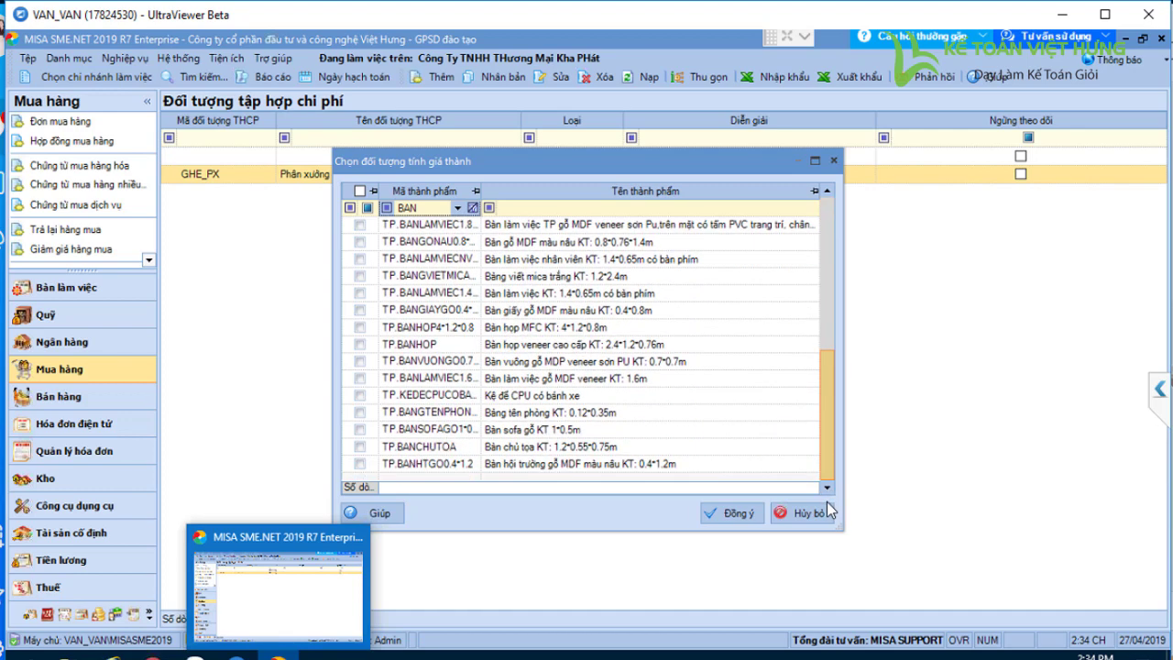
pyautogui.moveTo(828, 412); pyautogui.dragTo(815, 259)
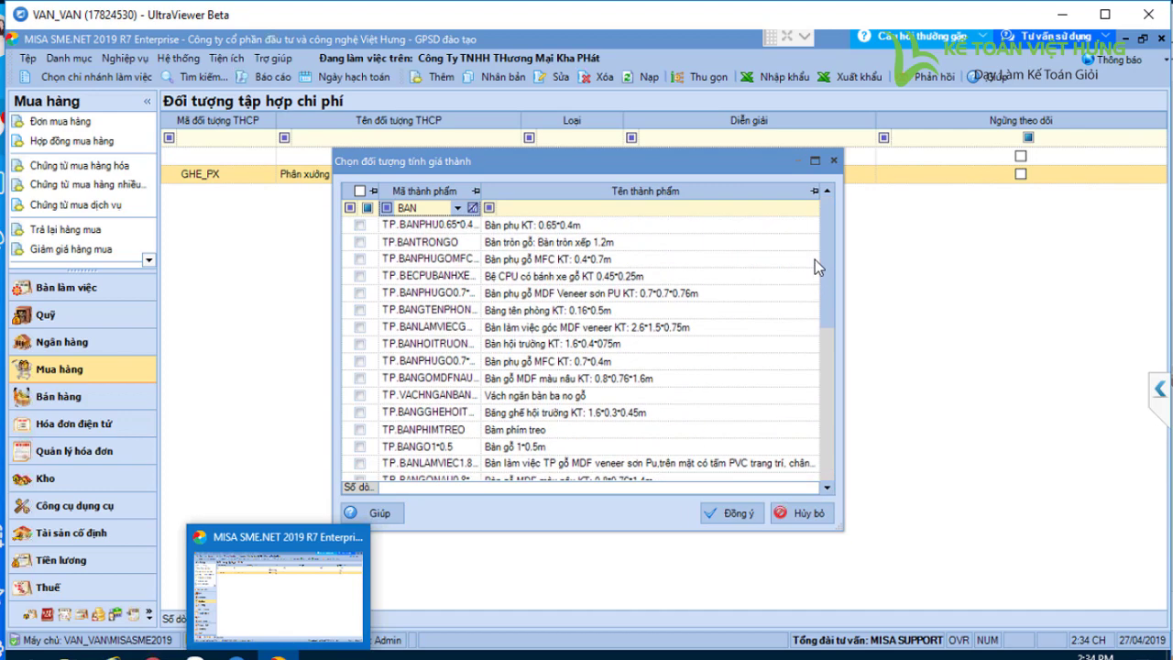
pyautogui.click(561, 276)
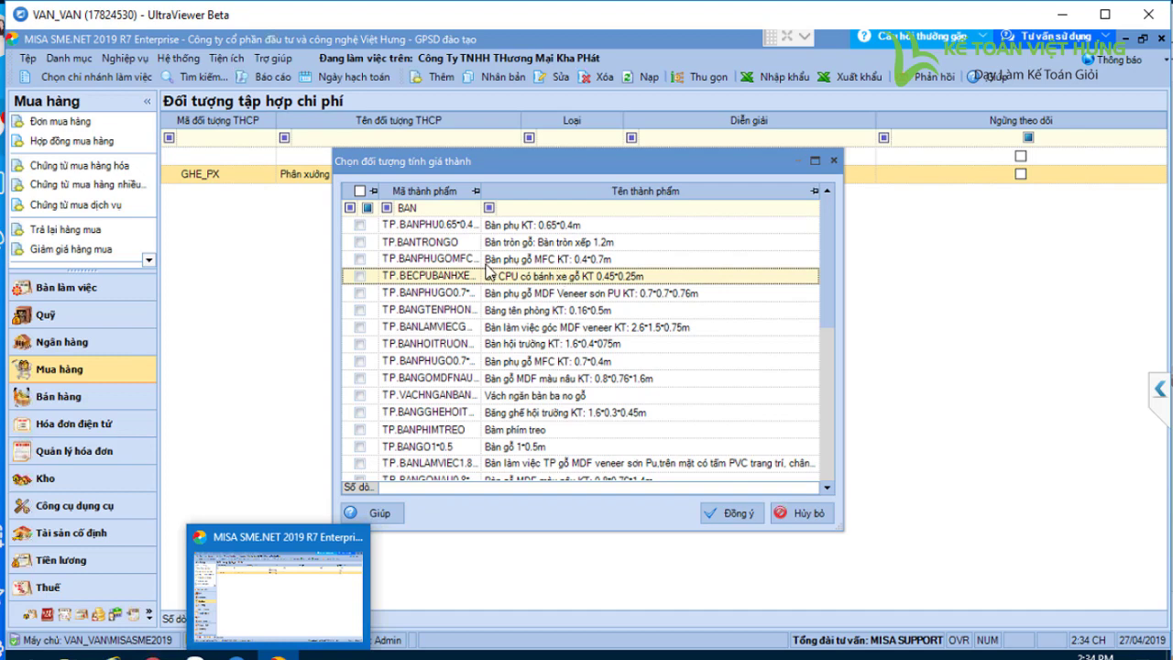
# Select all filtered products, but exclude the hall bench "Băng ghế hội trường" and TP.BANPHIMTREO.
pyautogui.click(359, 191)
pyautogui.click(359, 413)
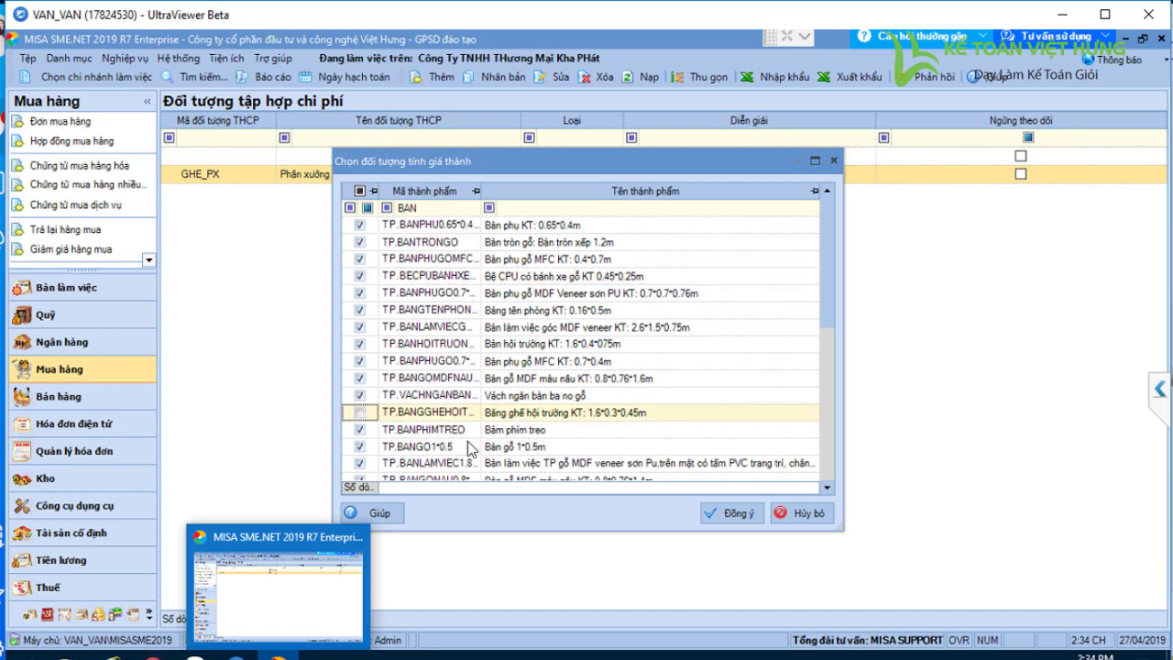
pyautogui.click(360, 429)
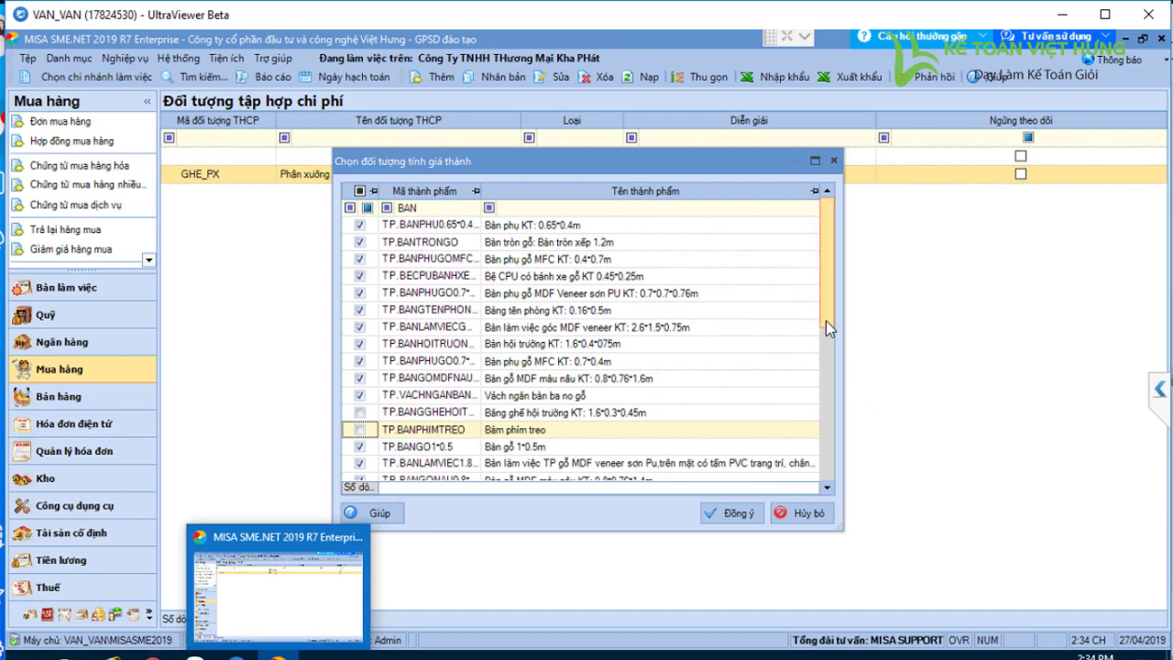
# Exclude the white mica writing board, the wheeled CPU stand and the 0.12*0.35m room name sign, and recheck the selection.
pyautogui.moveTo(826, 320); pyautogui.dragTo(826, 370)
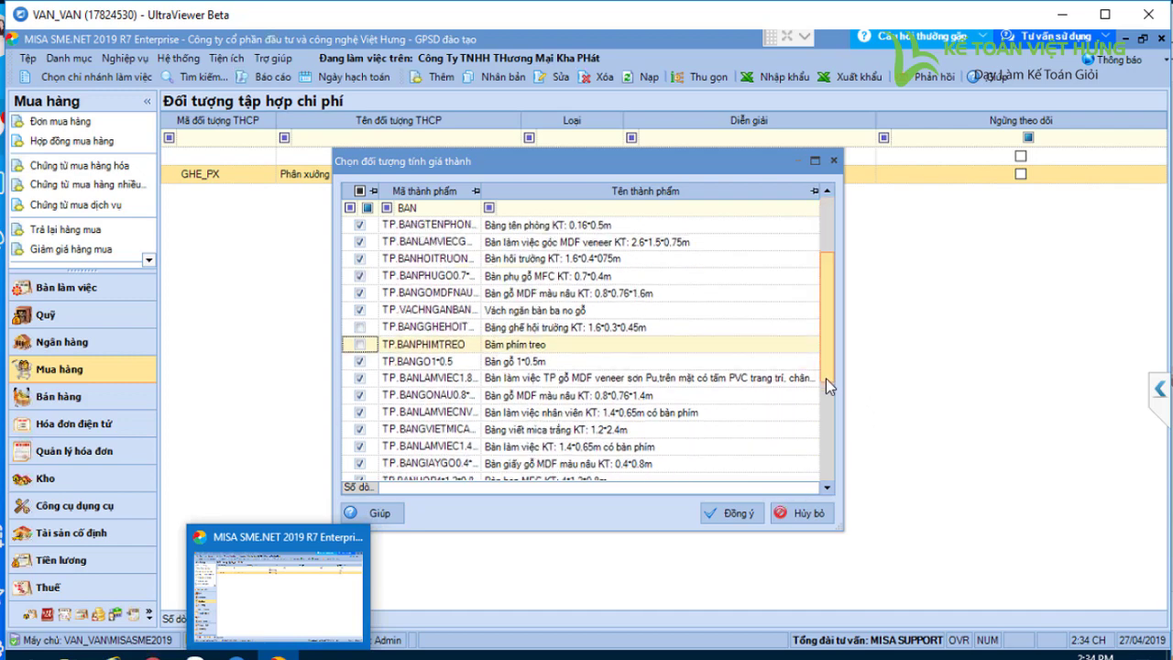
pyautogui.click(360, 429)
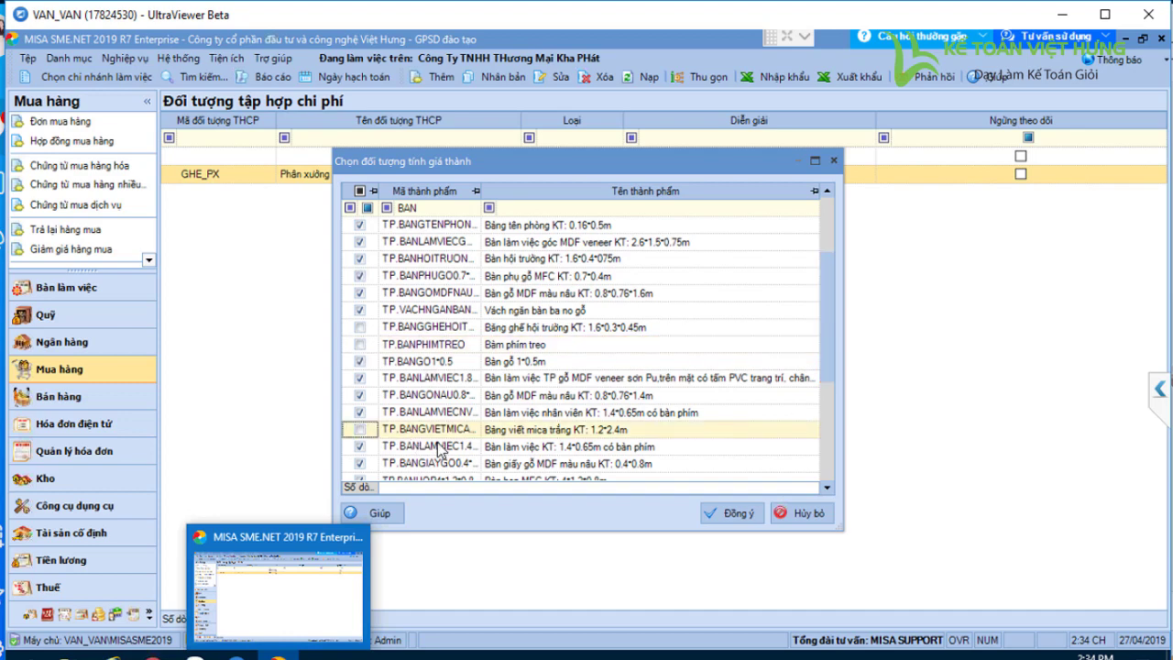
pyautogui.scroll(-2, 441, 449)
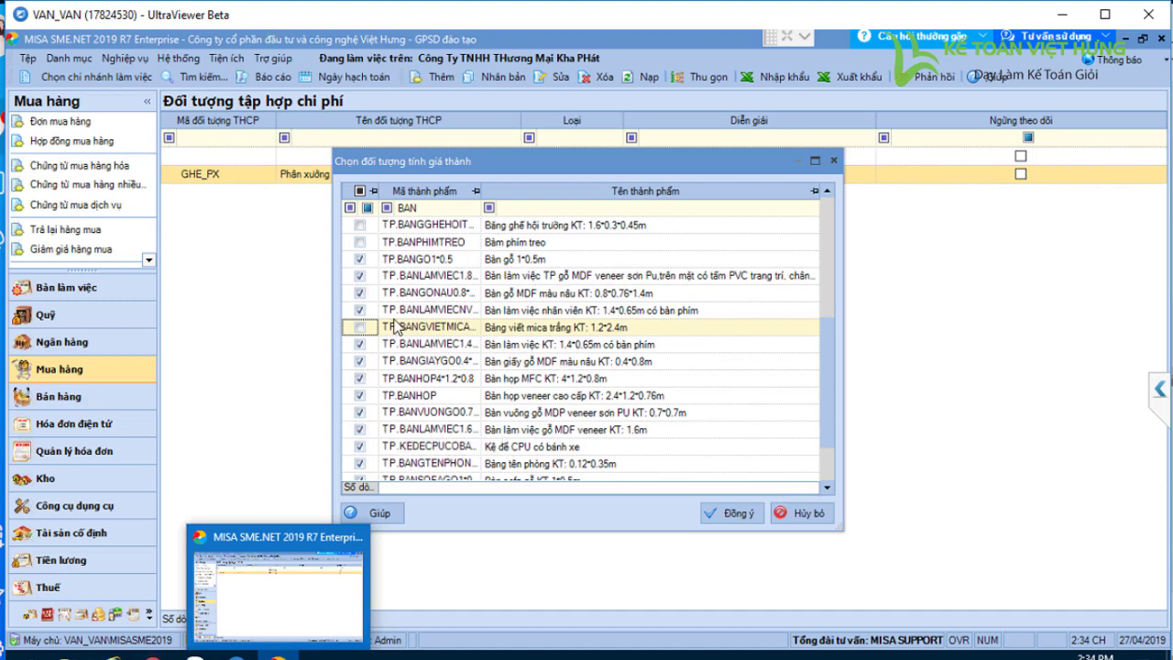
pyautogui.click(360, 447)
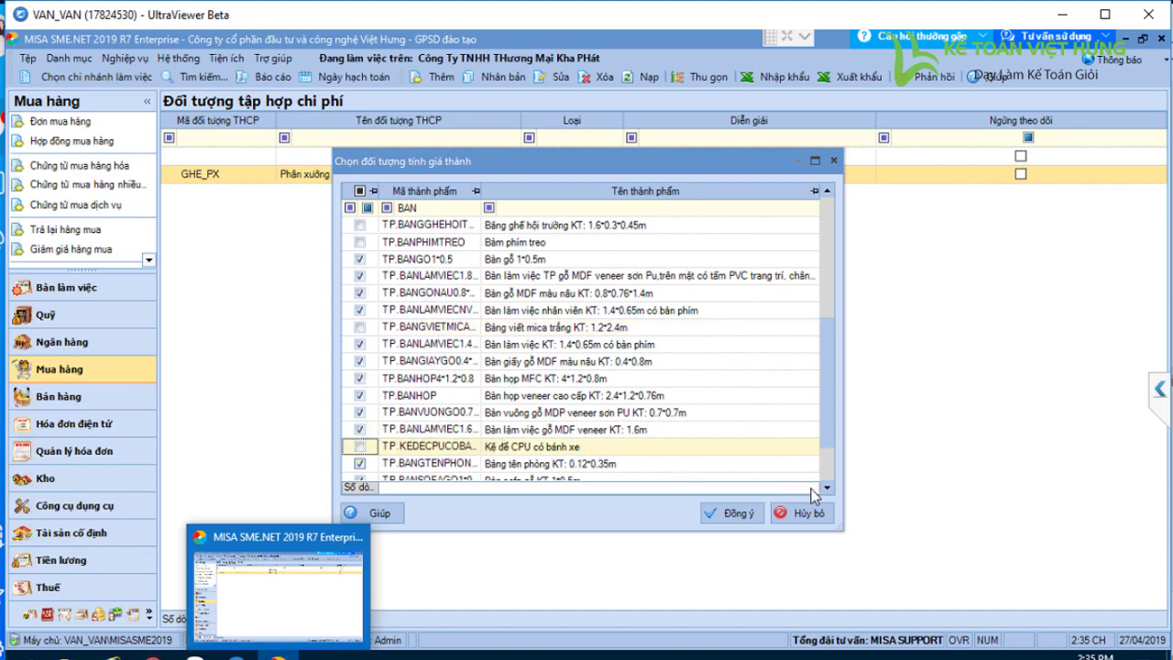
pyautogui.click(360, 464)
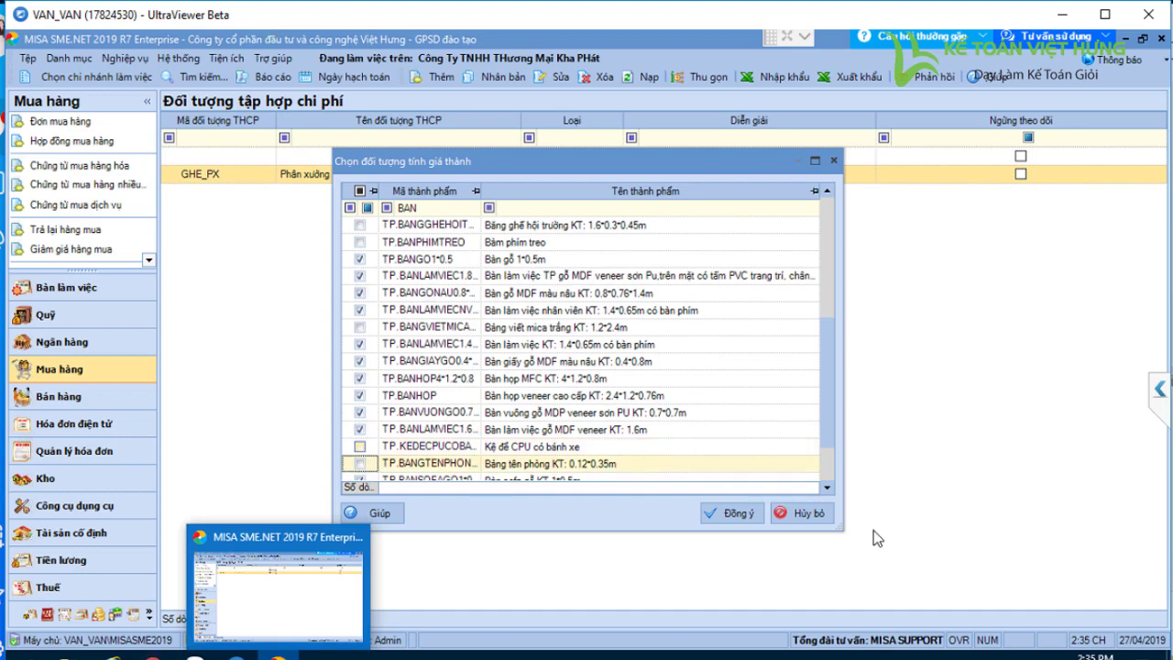
pyautogui.scroll(-1, 830, 472)
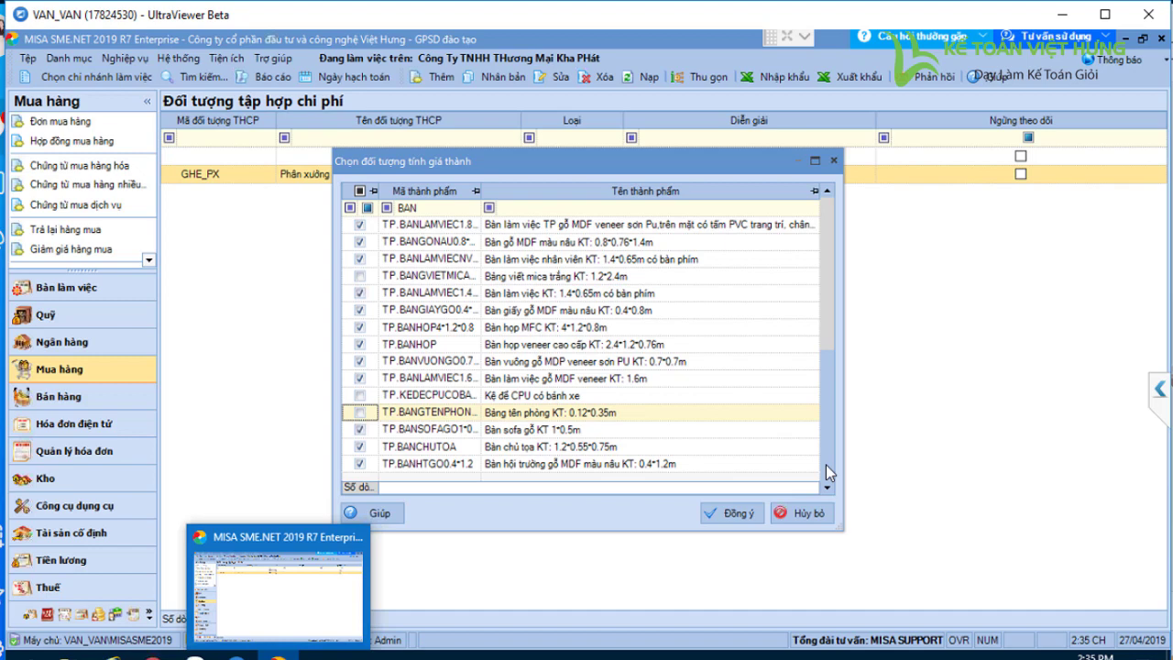
pyautogui.scroll(3, 825, 465)
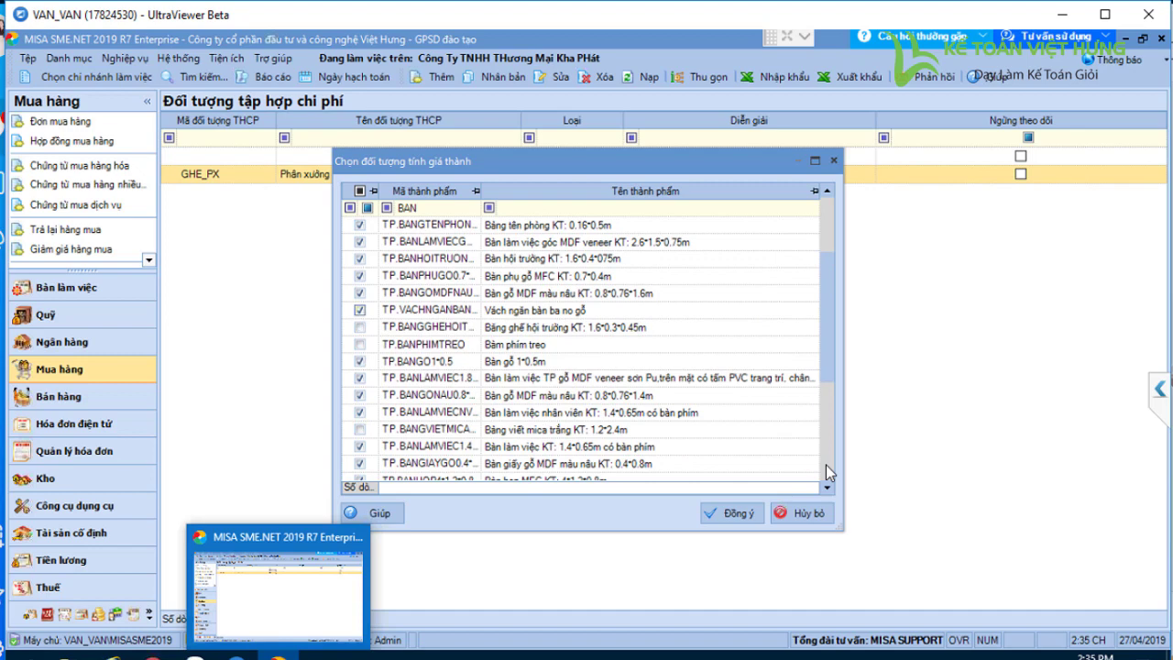
pyautogui.scroll(2, 825, 465)
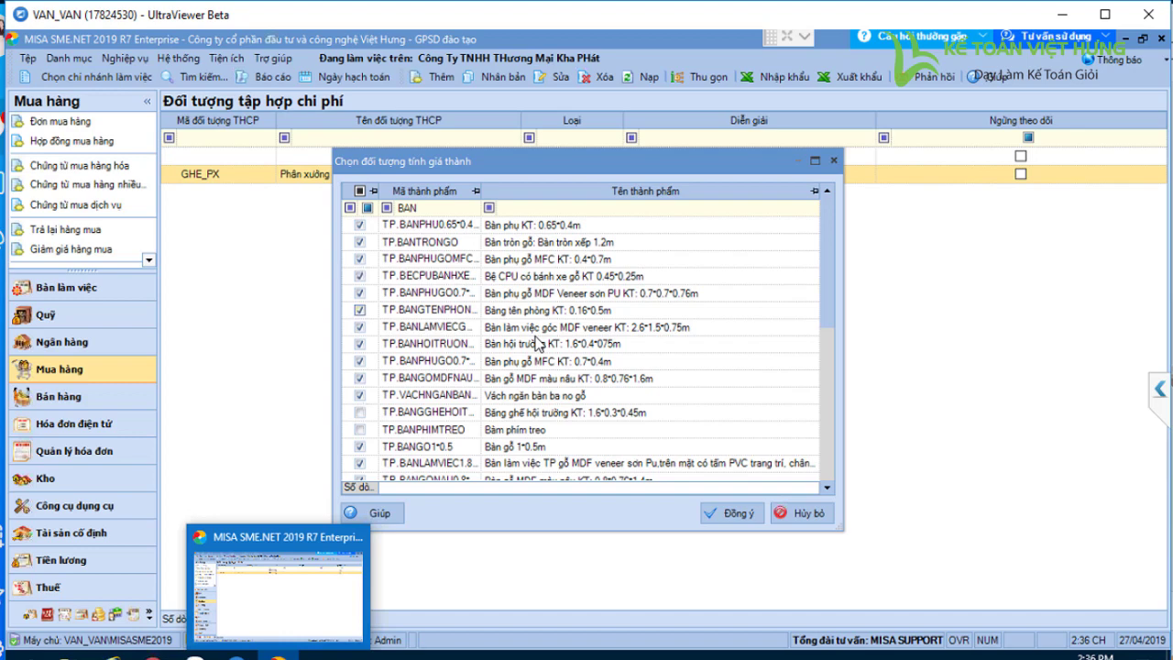
# Exclude the 0.16*0.5m room name sign and the partition "Vách ngăn bàn ba no gỗ" from the table products, and review the remaining selection.
pyautogui.click(359, 310)
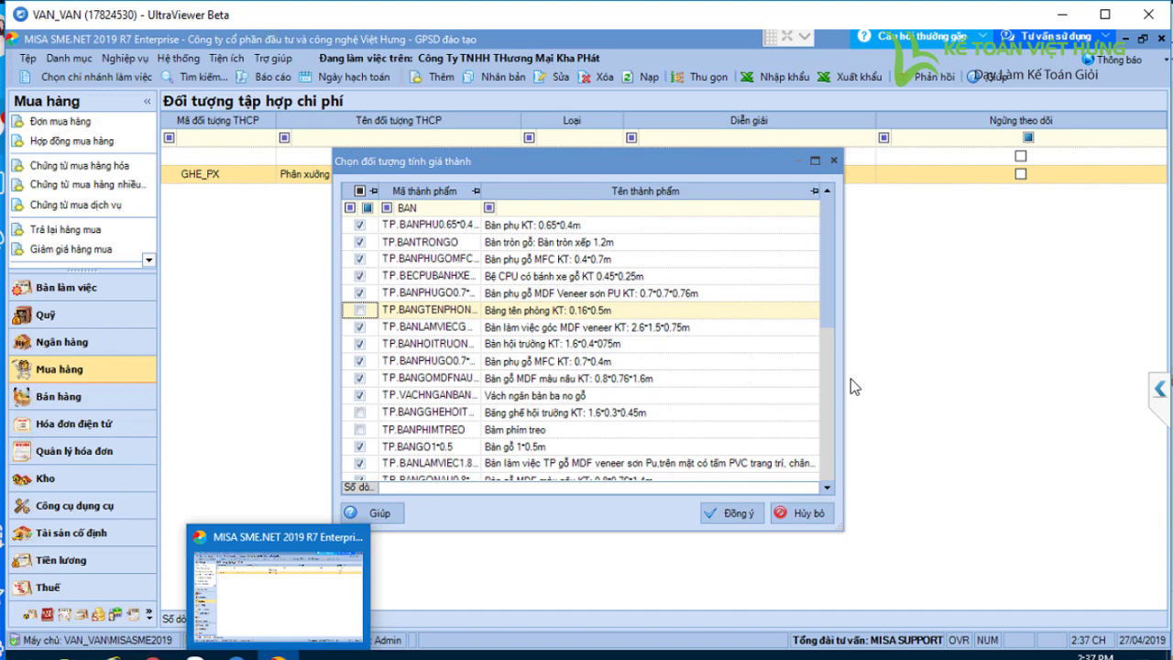
pyautogui.click(359, 395)
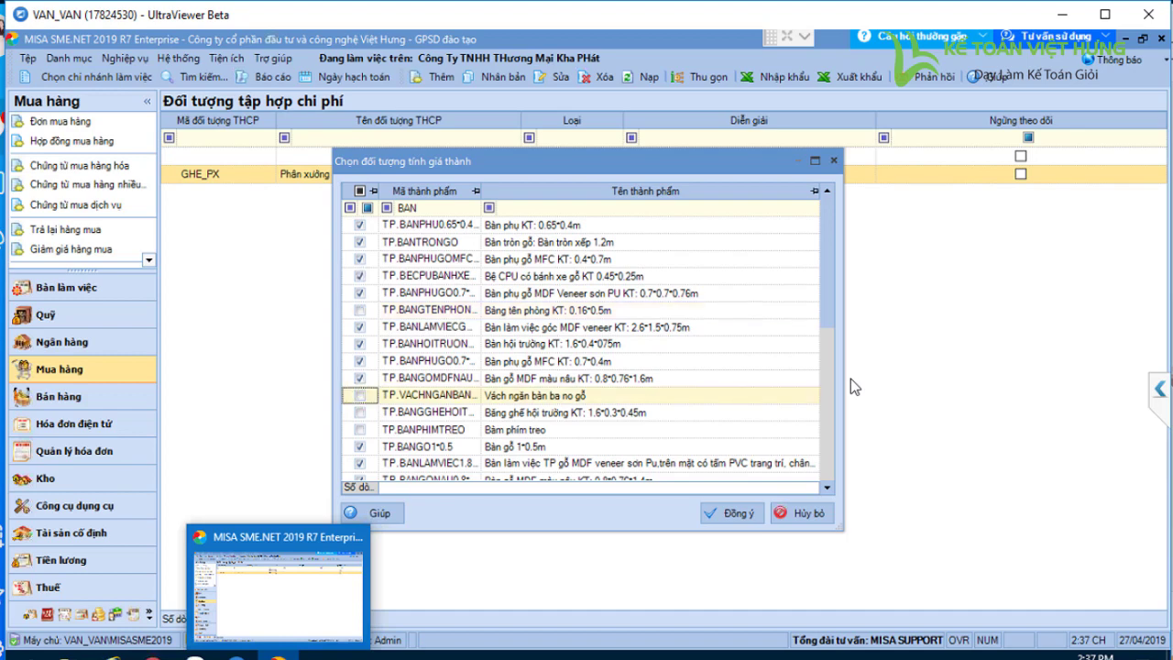
pyautogui.scroll(-1, 587, 340)
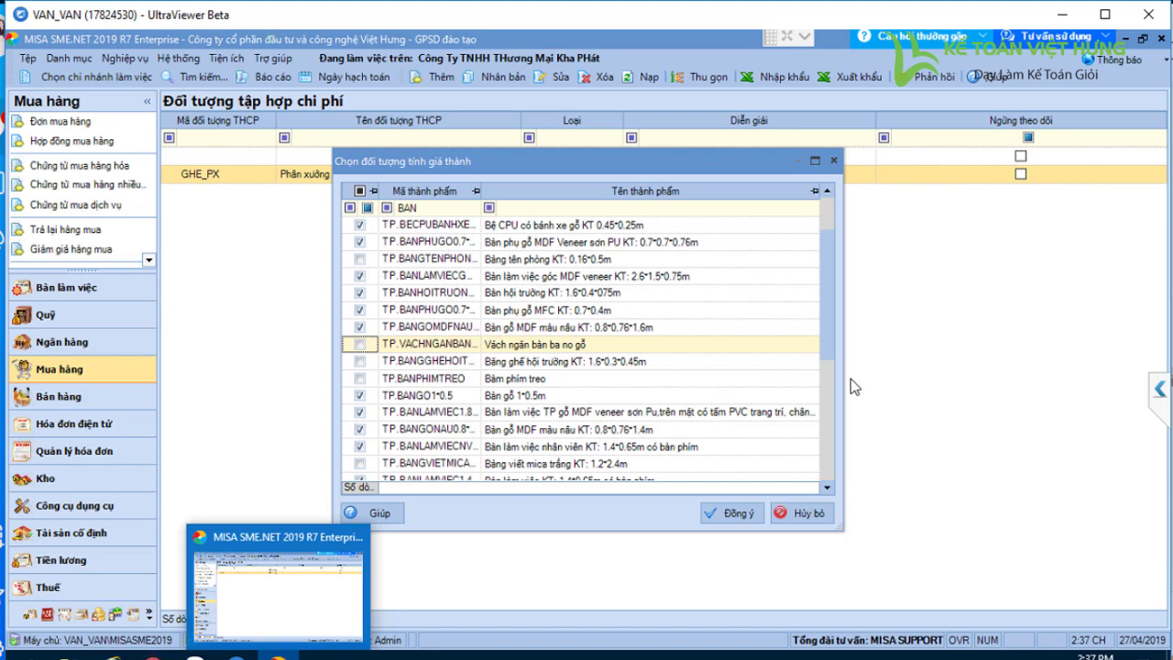
pyautogui.scroll(-1, 851, 379)
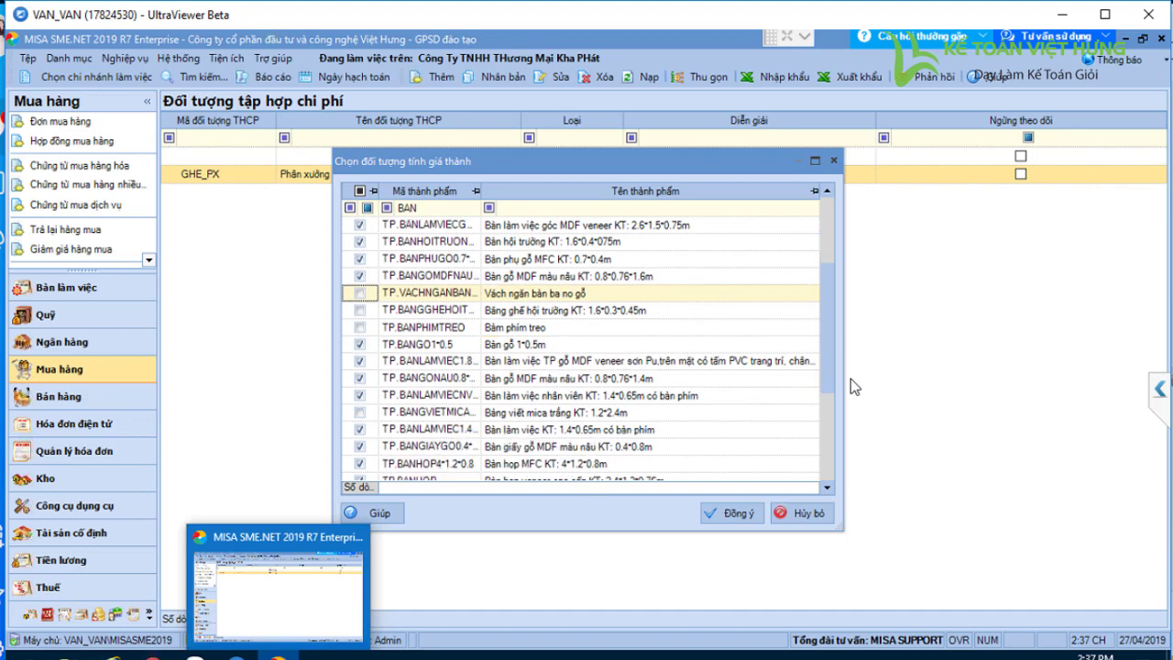
pyautogui.scroll(-1, 851, 379)
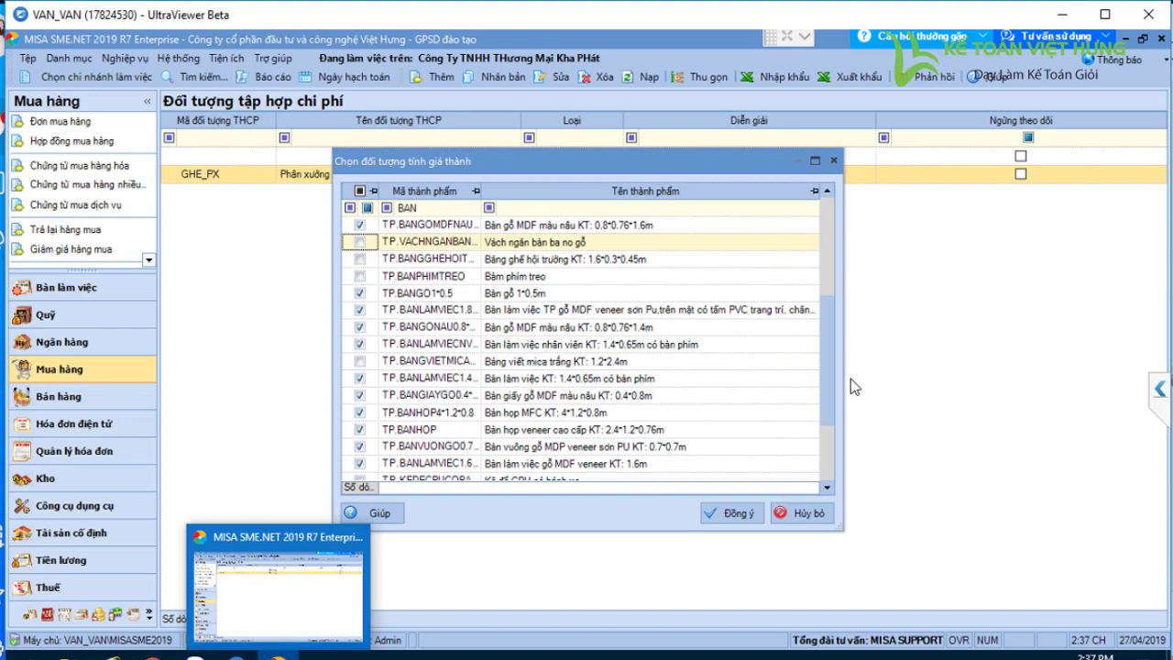
pyautogui.scroll(-1, 851, 378)
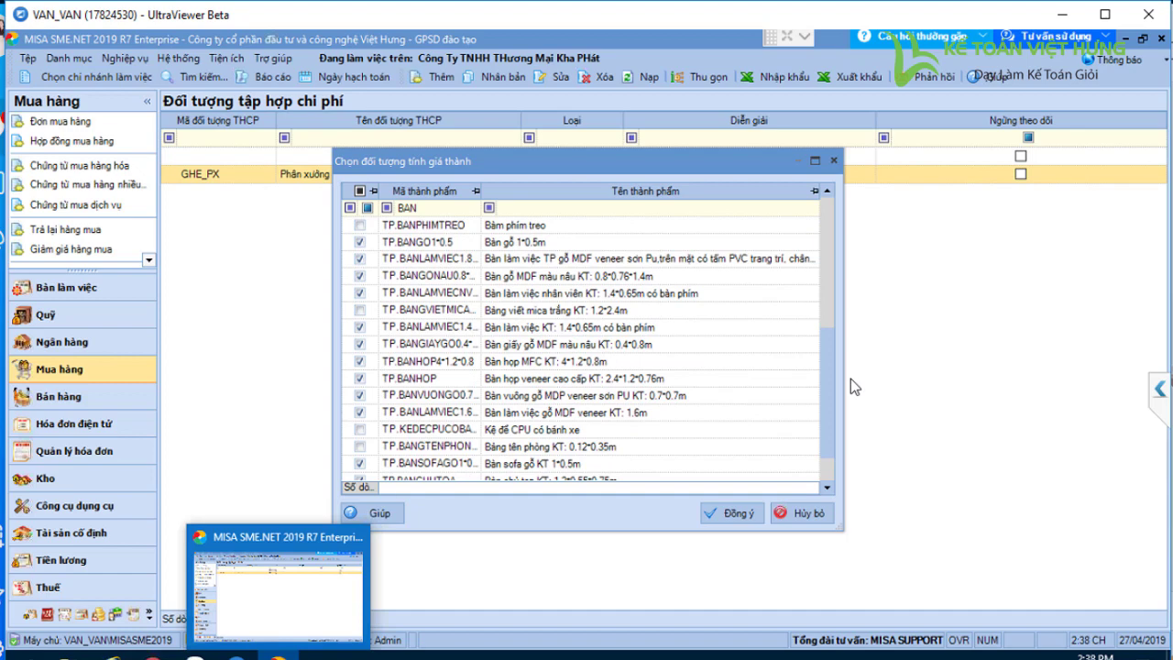
pyautogui.scroll(-1, 851, 379)
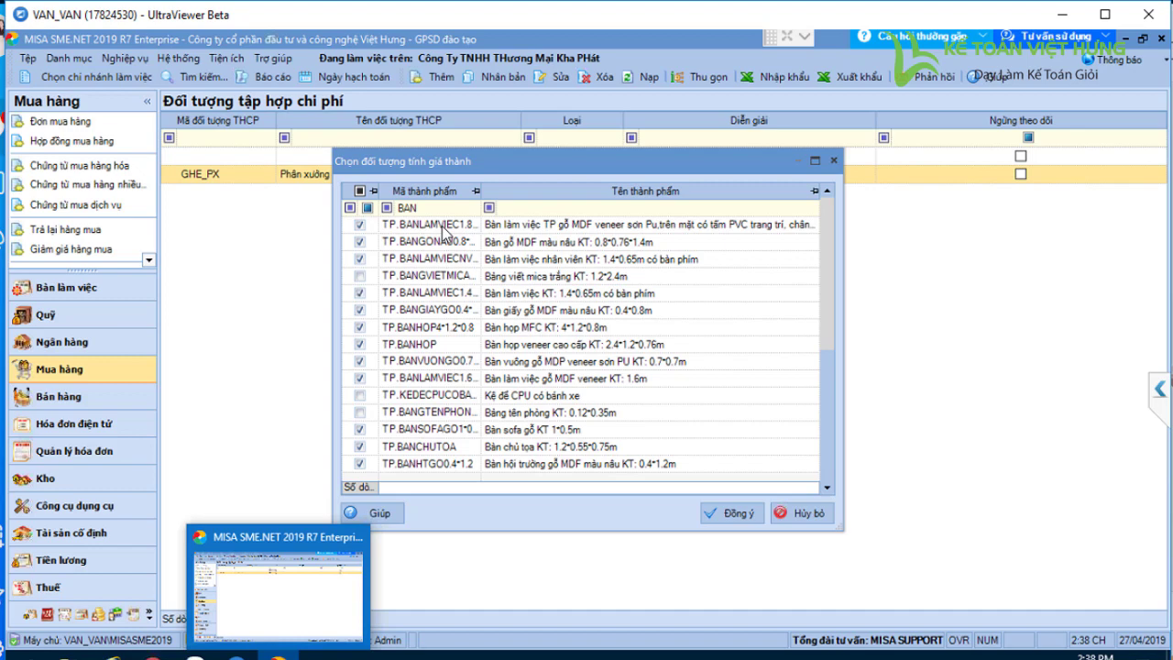
# Recheck the selected table products, accept the selection and save the table workshop cost object.
pyautogui.scroll(1, 442, 232)
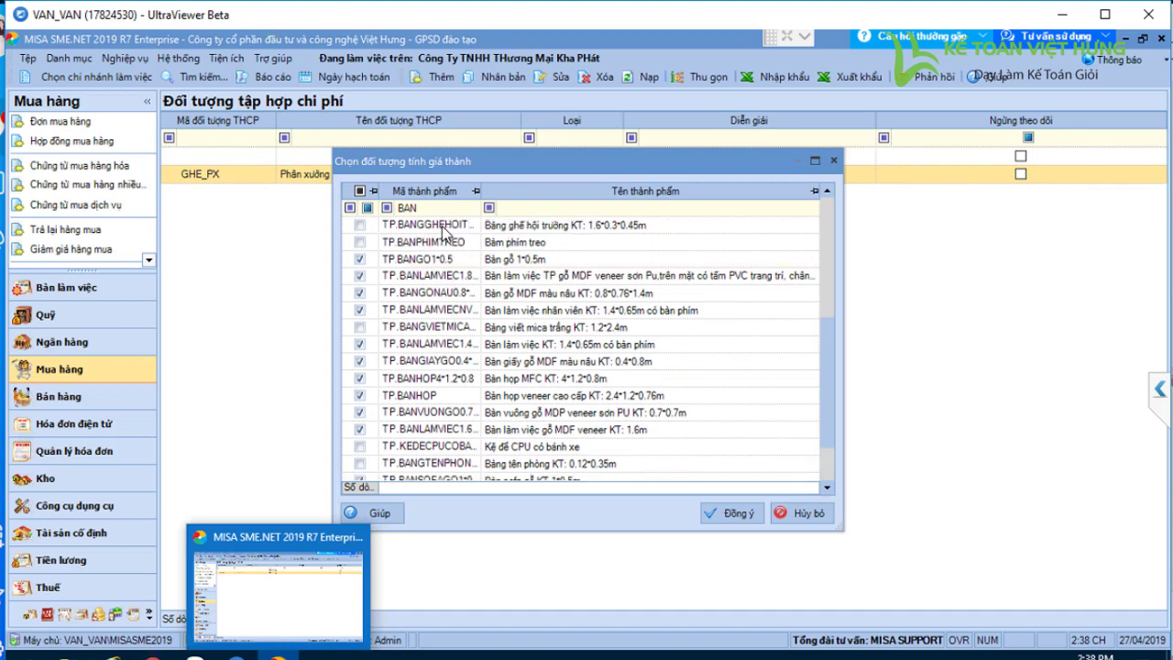
pyautogui.scroll(1, 443, 232)
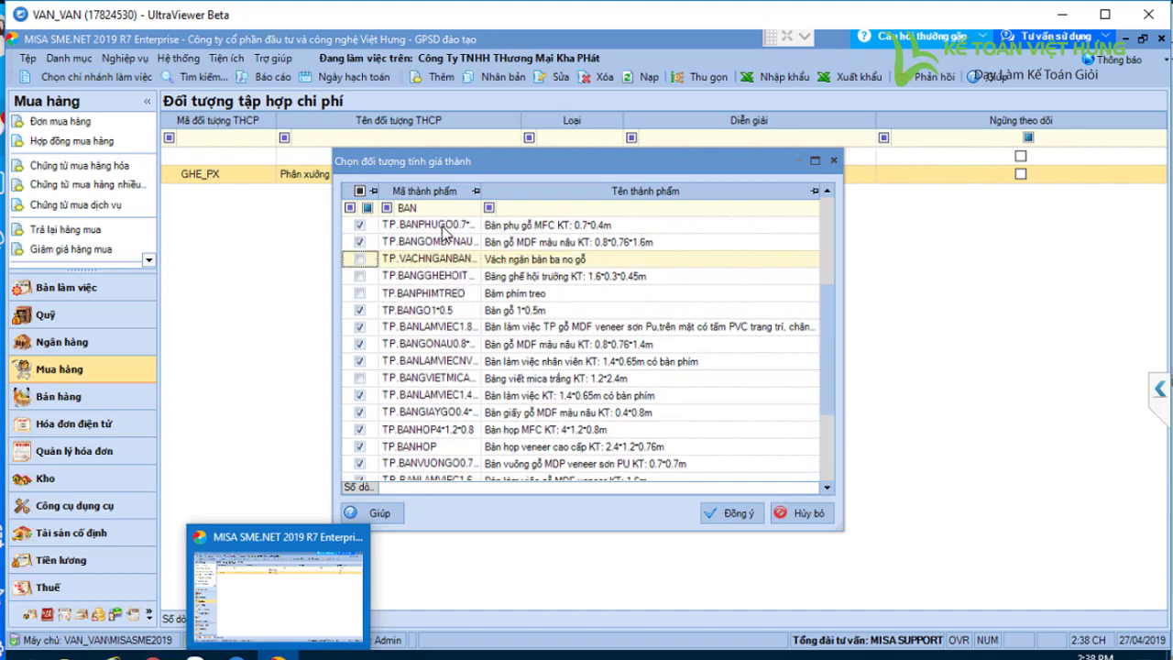
pyautogui.scroll(3, 444, 231)
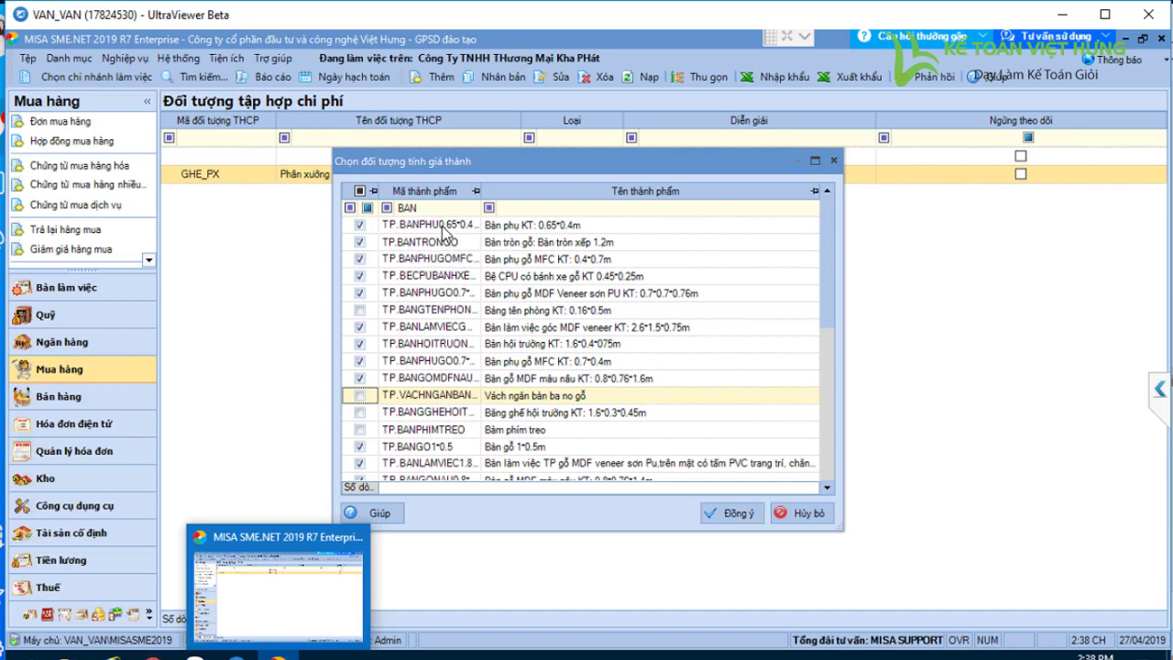
pyautogui.scroll(-5, 442, 228)
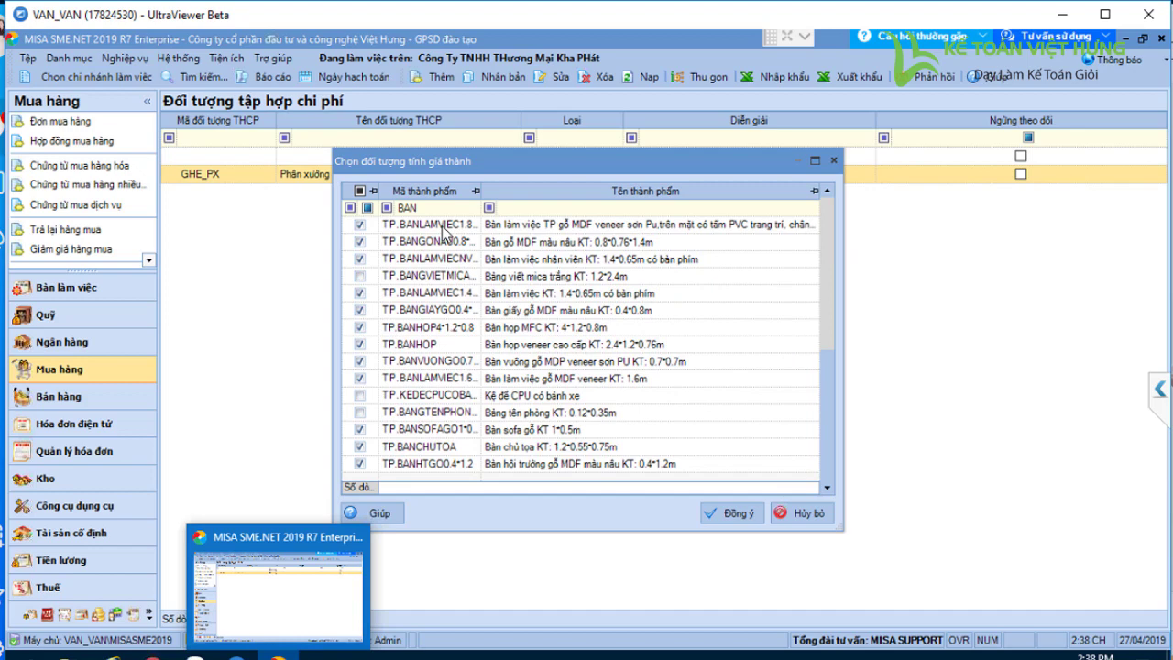
pyautogui.scroll(5, 441, 226)
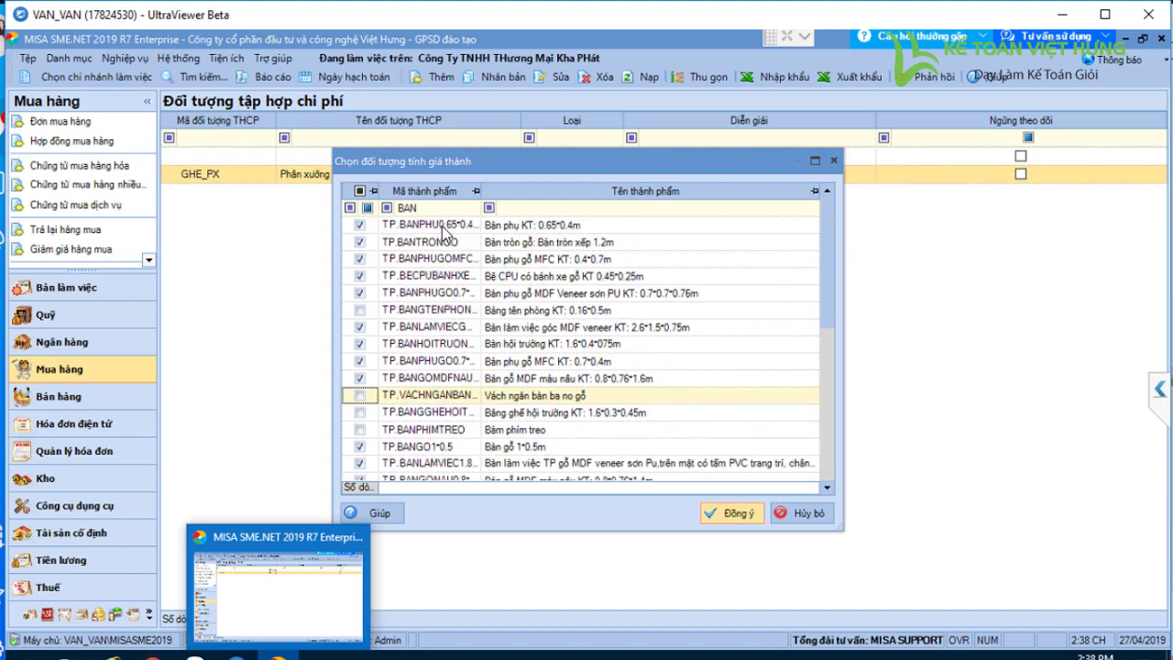
pyautogui.press('Return')
pyautogui.hotkey('ctrl', 's')
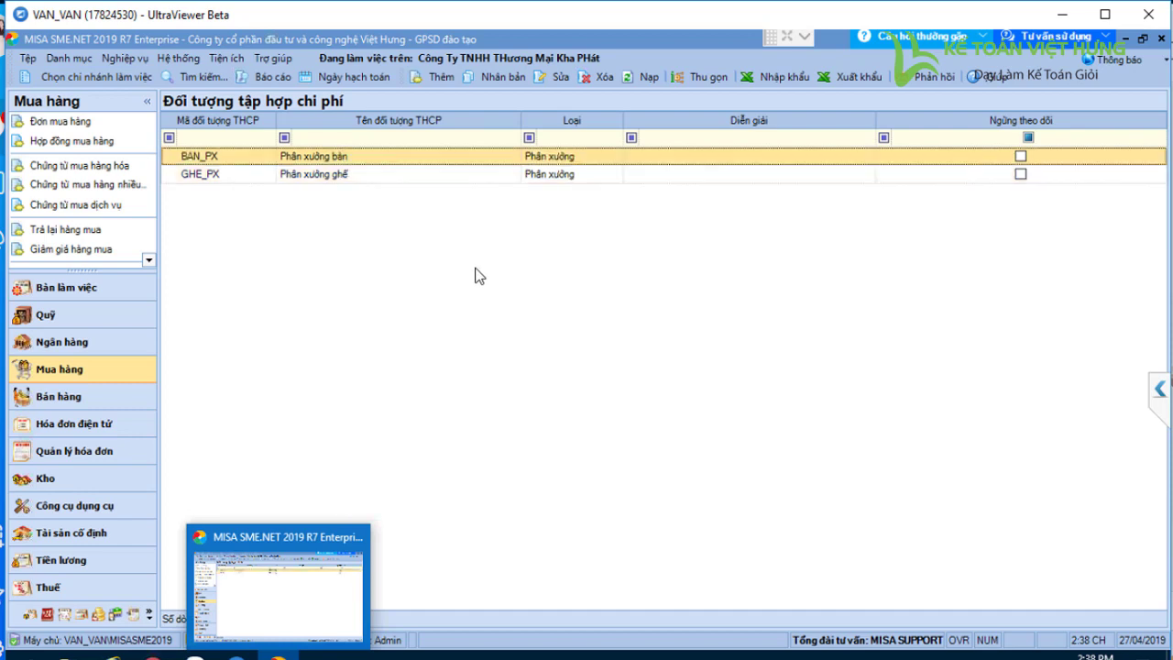
# Reopen the table workshop cost object and change its code to BANL1_PX.
pyautogui.doubleClick(307, 163)
pyautogui.click(484, 257)
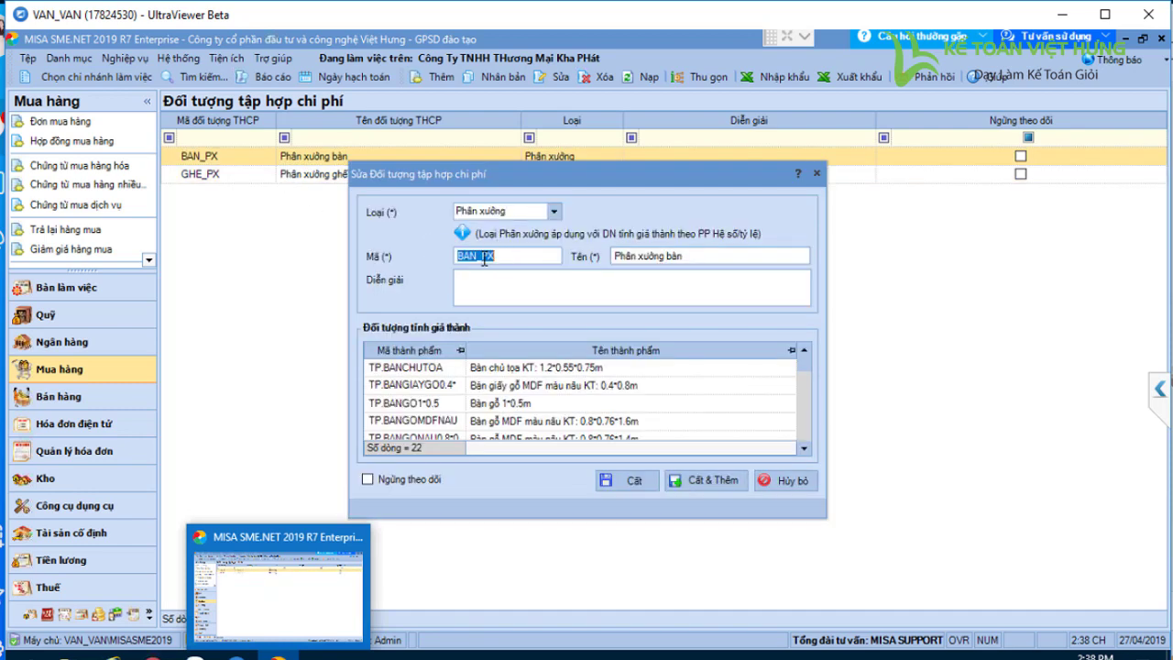
pyautogui.click(482, 257)
pyautogui.write('L1')
# Try adding "loại 1" to the end of the workshop name, and remove the addition again.
pyautogui.click(691, 255)
pyautogui.doubleClick(697, 256)
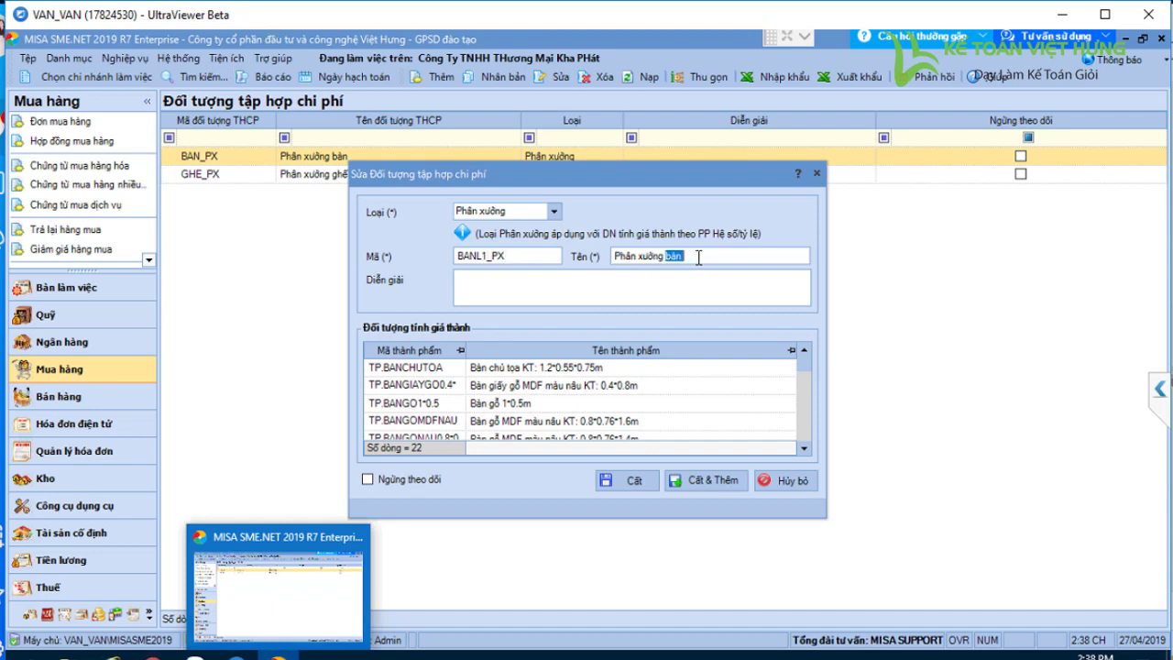
pyautogui.click(699, 256)
pyautogui.write('lắp')
pyautogui.press('BackSpace')
pyautogui.press('BackSpace')
pyautogui.press('BackSpace')
pyautogui.press('BackSpace')
pyautogui.write('ca')
pyautogui.press('BackSpace')
pyautogui.press('BackSpace')
pyautogui.write('loại 1')
pyautogui.press('BackSpace')
pyautogui.press('BackSpace')
pyautogui.press('BackSpace')
pyautogui.press('BackSpace')
pyautogui.press('BackSpace')
pyautogui.press('BackSpace')
# Restore the table workshop's code to BAN_PX and save the cost object.
pyautogui.click(485, 256)
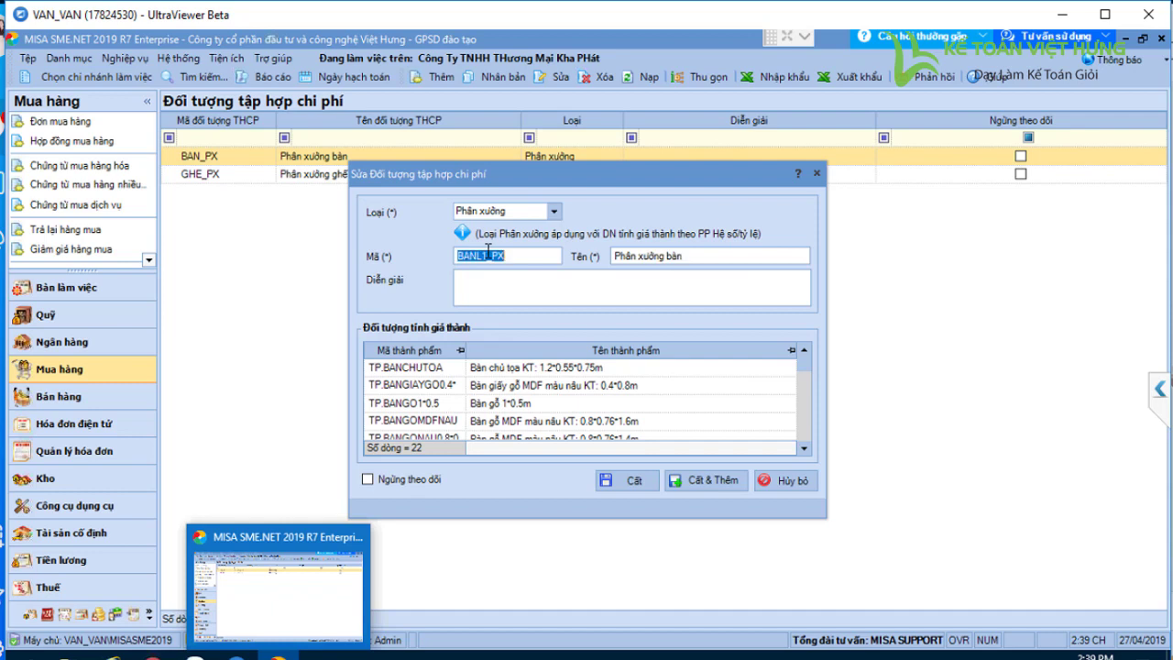
pyautogui.click(484, 255)
pyautogui.press('BackSpace')
pyautogui.press('Delete')
pyautogui.click(632, 474)
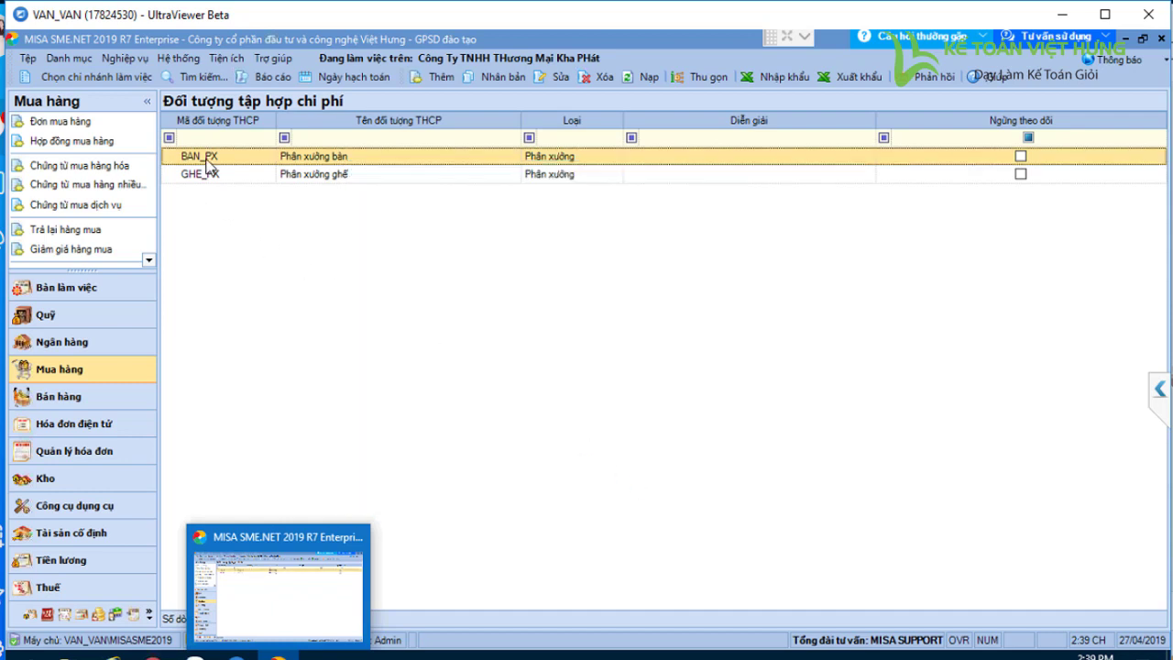
# Create a new cost object of type Phân xưởng with code TU-PX and name "Phân xưởng tủ".
pyautogui.click(443, 81)
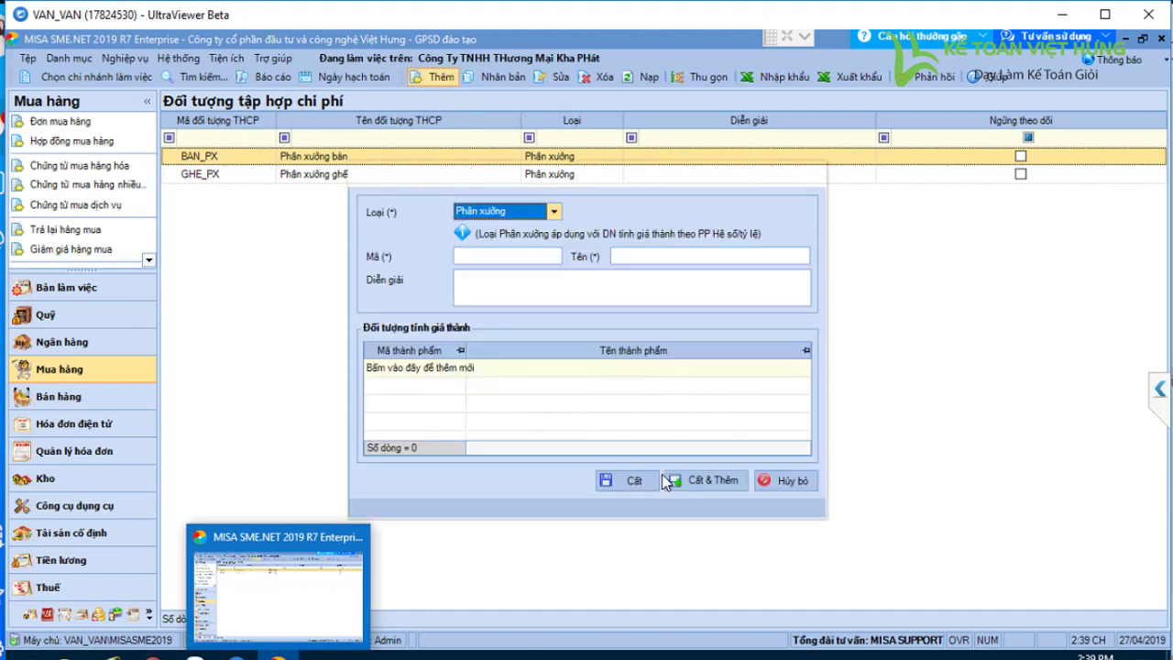
pyautogui.click(556, 255)
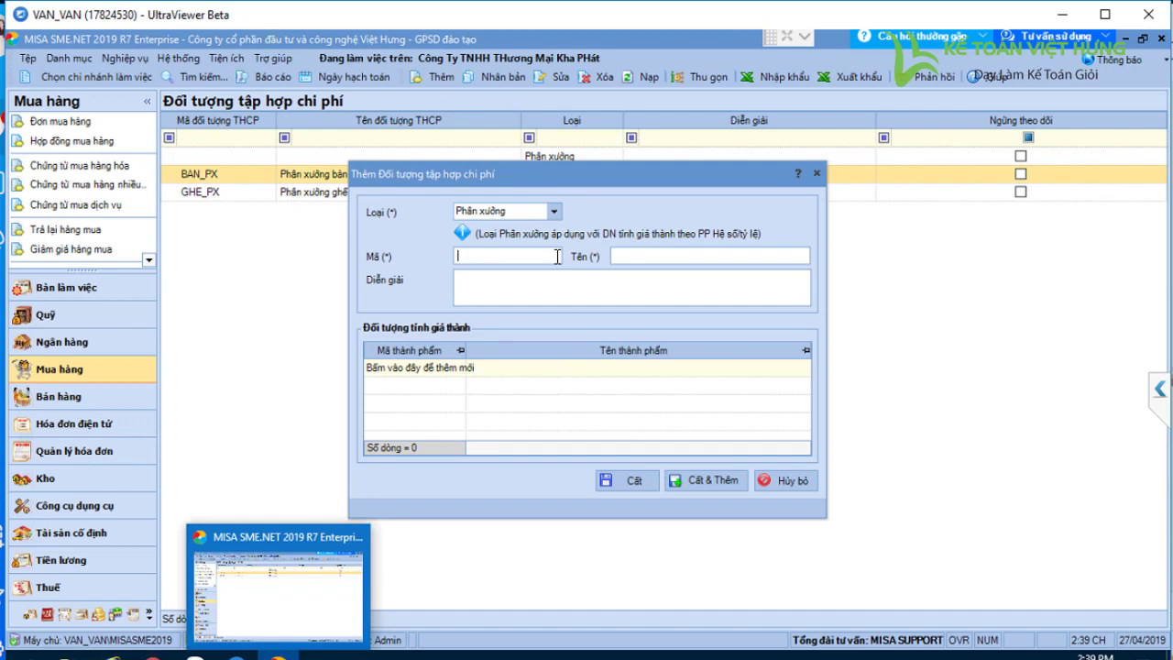
pyautogui.press('capslock')
pyautogui.write('tut_d')
pyautogui.press('BackSpace')
pyautogui.press('BackSpace')
pyautogui.press('BackSpace')
pyautogui.press('BackSpace')
pyautogui.press('BackSpace')
pyautogui.write('TU-PX')
pyautogui.press('Tab')
pyautogui.press('capslock')
pyautogui.write('Phân xưởng tủ')
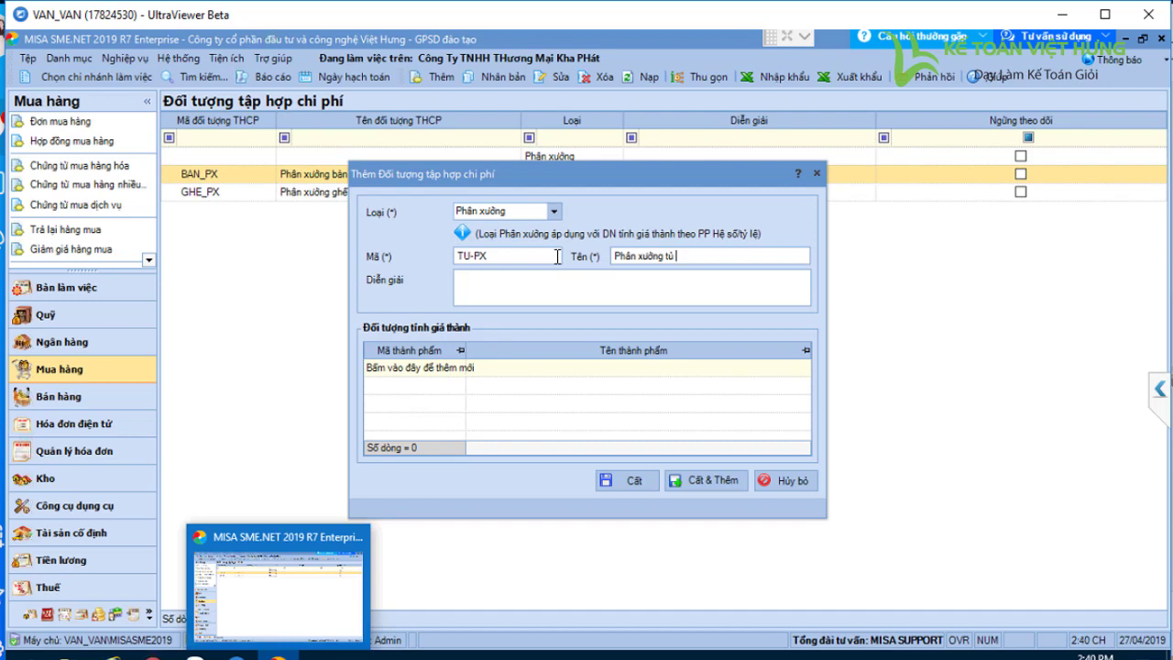
# Open the costing object selection for the cabinet workshop and filter the product codes by TU.
pyautogui.press('Tab')
pyautogui.press('Tab')
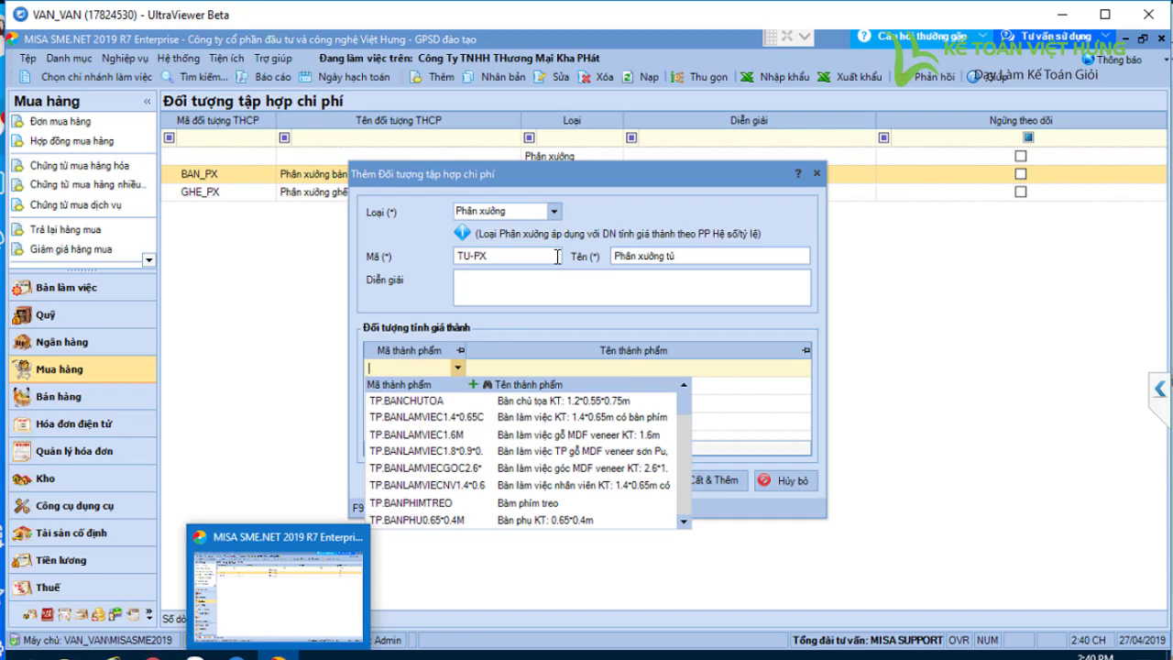
pyautogui.press('F9')
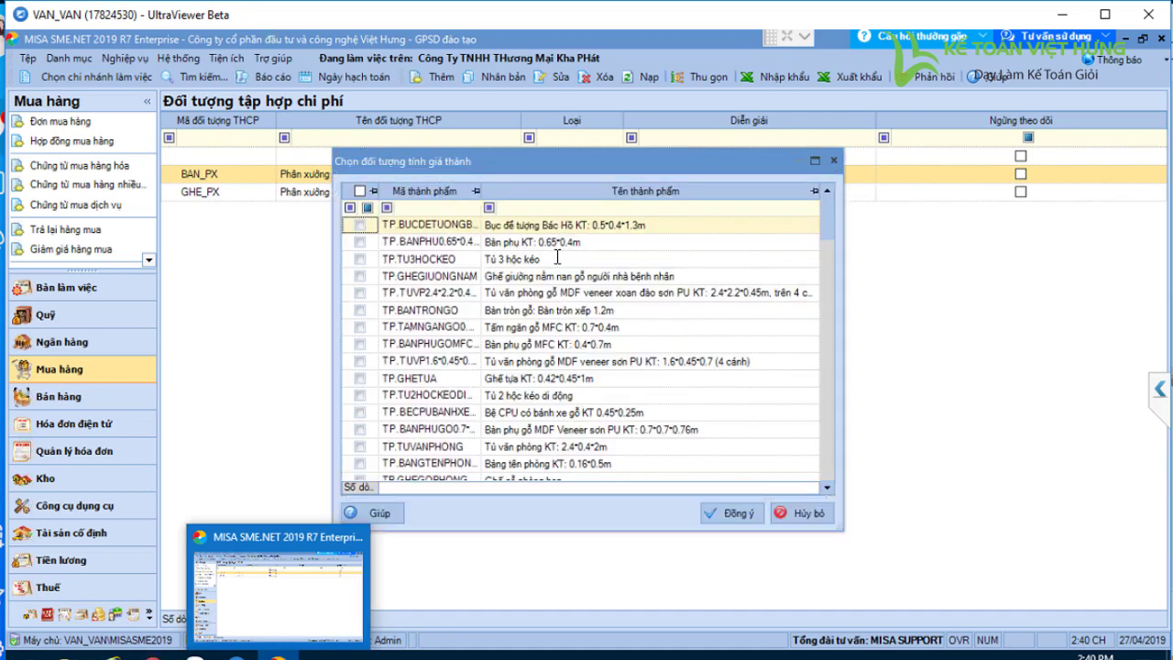
pyautogui.write('tu')
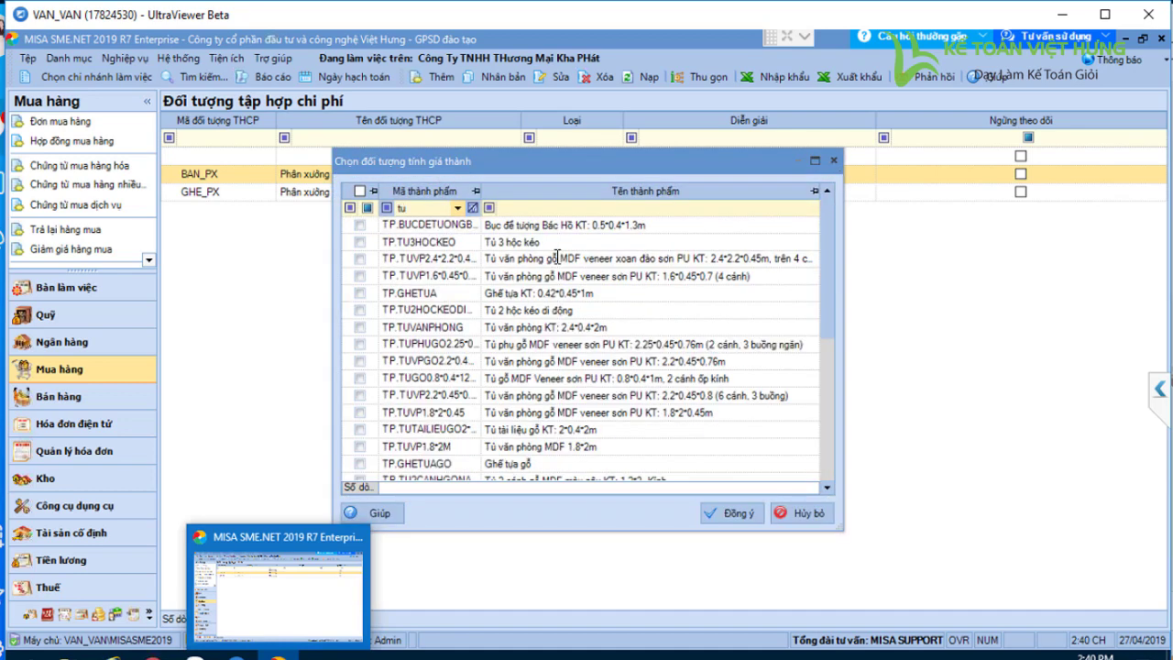
pyautogui.press('BackSpace')
pyautogui.press('BackSpace')
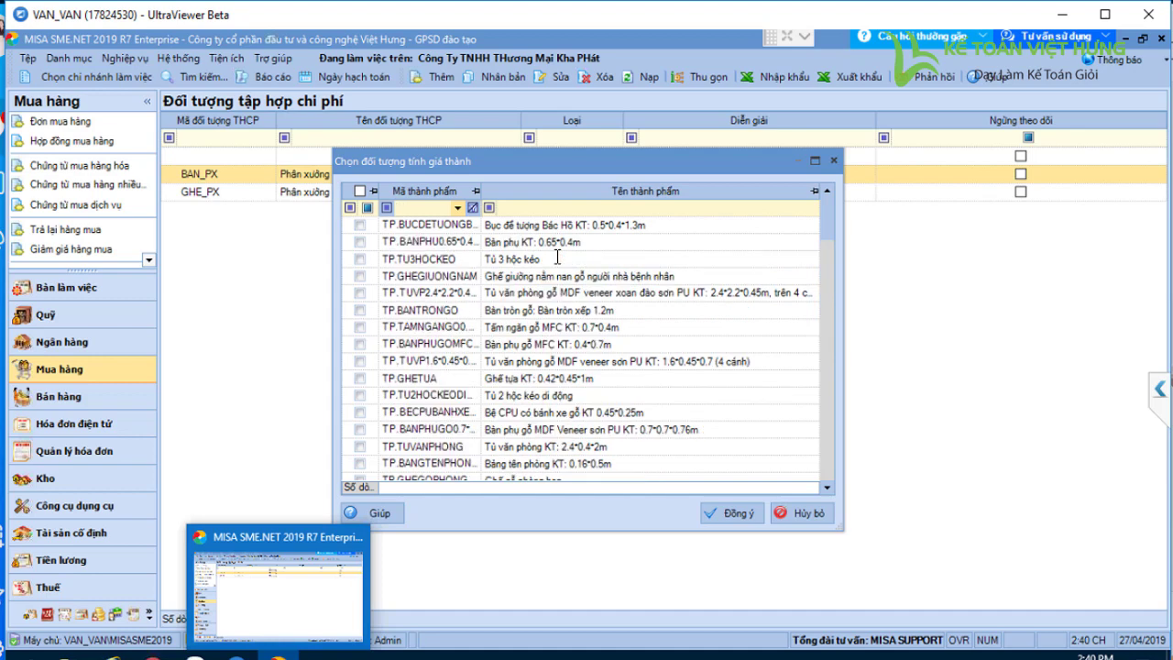
pyautogui.press('capslock')
pyautogui.write('TU')
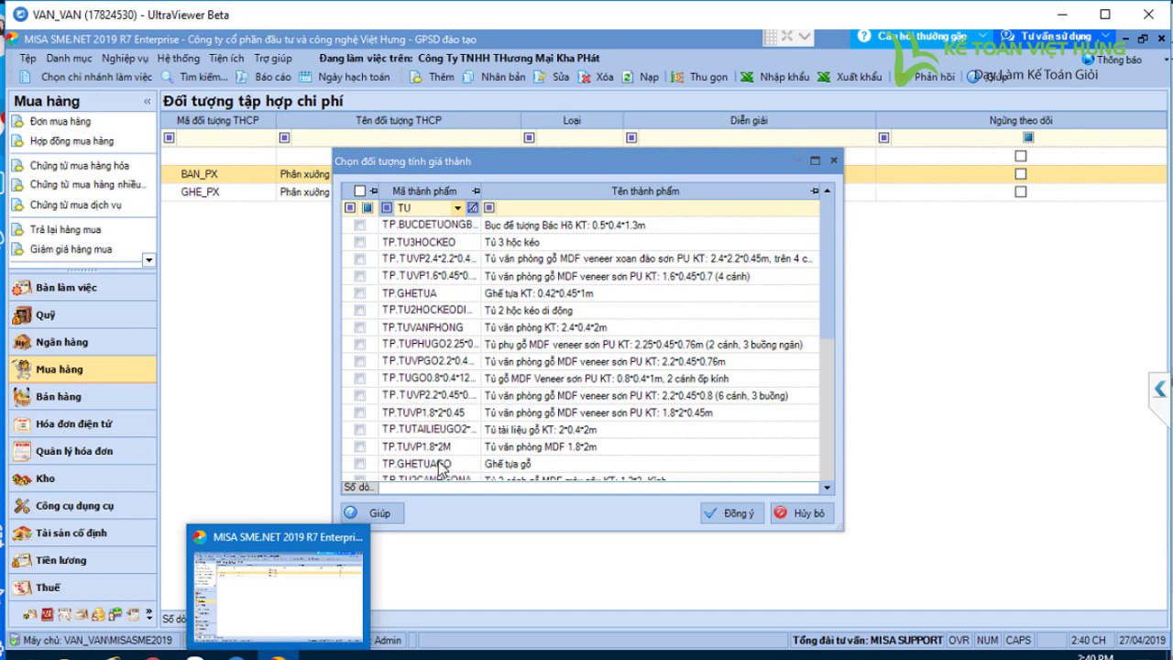
# Select "Tủ 3 hộc kéo", the 2.4*2.2*0.45m and 1.6*0.45*0.7 office cabinets and "Tủ 2 hộc kéo di động", leaving out TP.GHETUA.
pyautogui.click(447, 242)
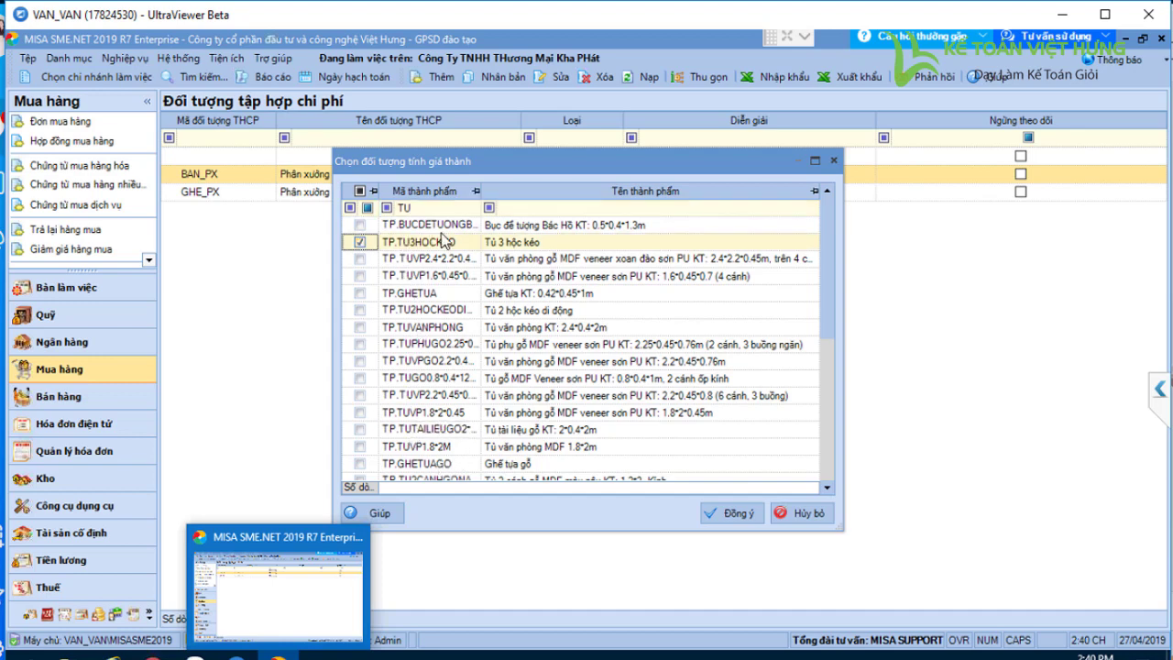
pyautogui.click(433, 262)
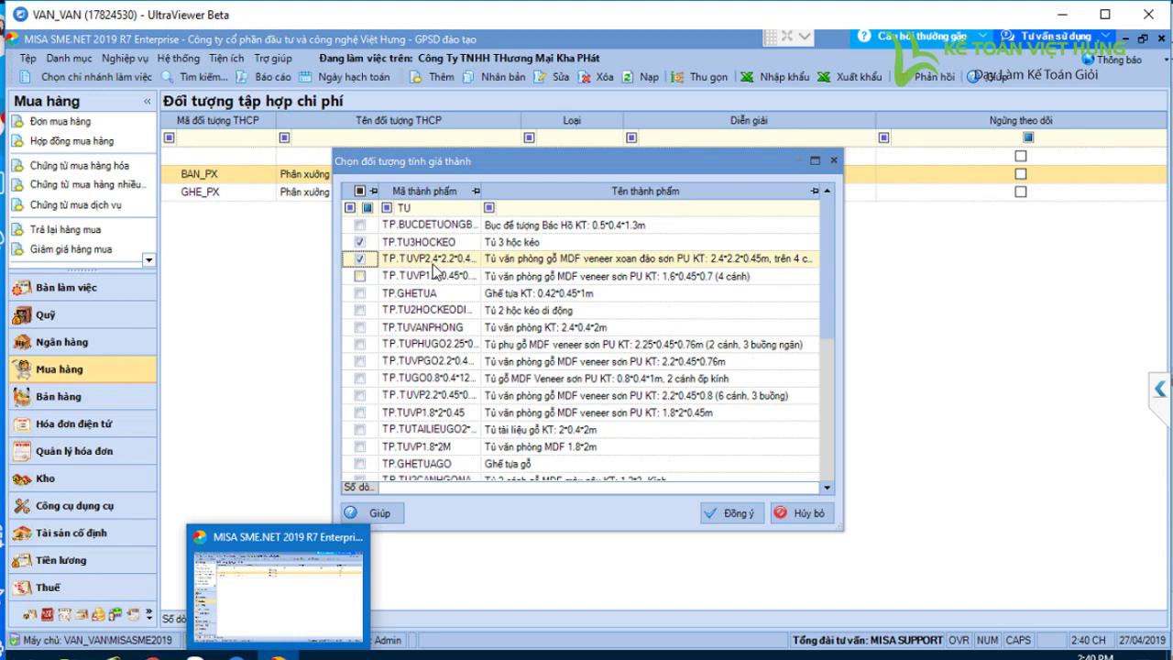
pyautogui.click(433, 272)
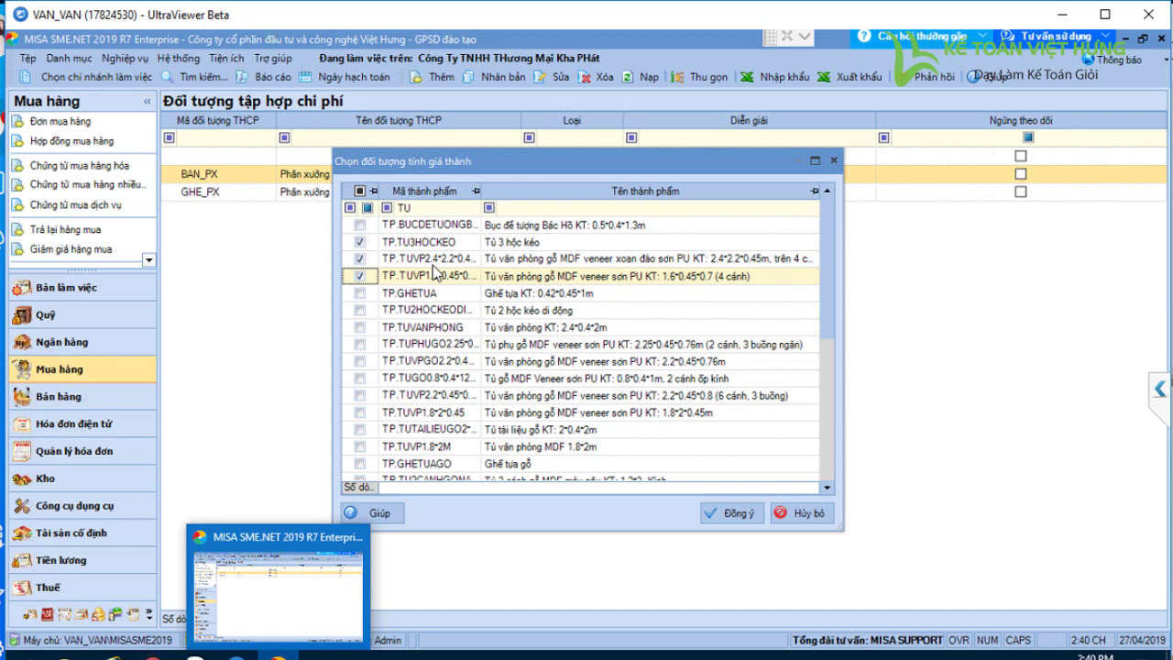
pyautogui.press('Down')
pyautogui.press('space')
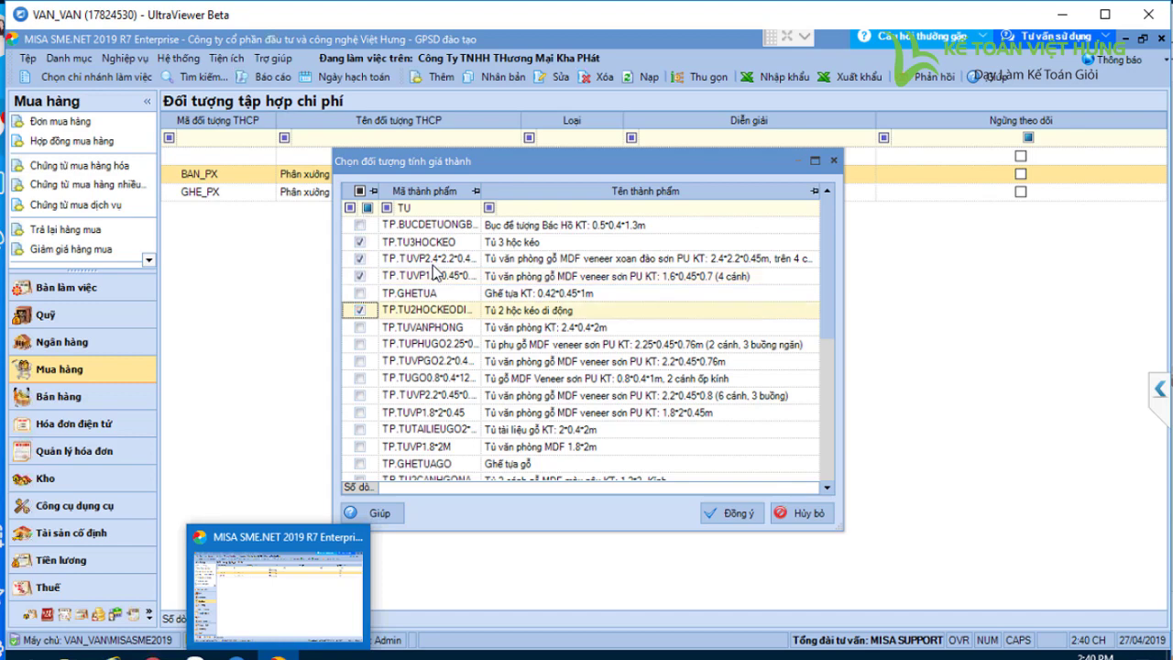
# Select all cabinets from TP.TUVANPHONG through TP.TUVP1.8*2M.
pyautogui.press('Down')
pyautogui.press('space')
pyautogui.press('Down')
pyautogui.press('space')
pyautogui.press('Down')
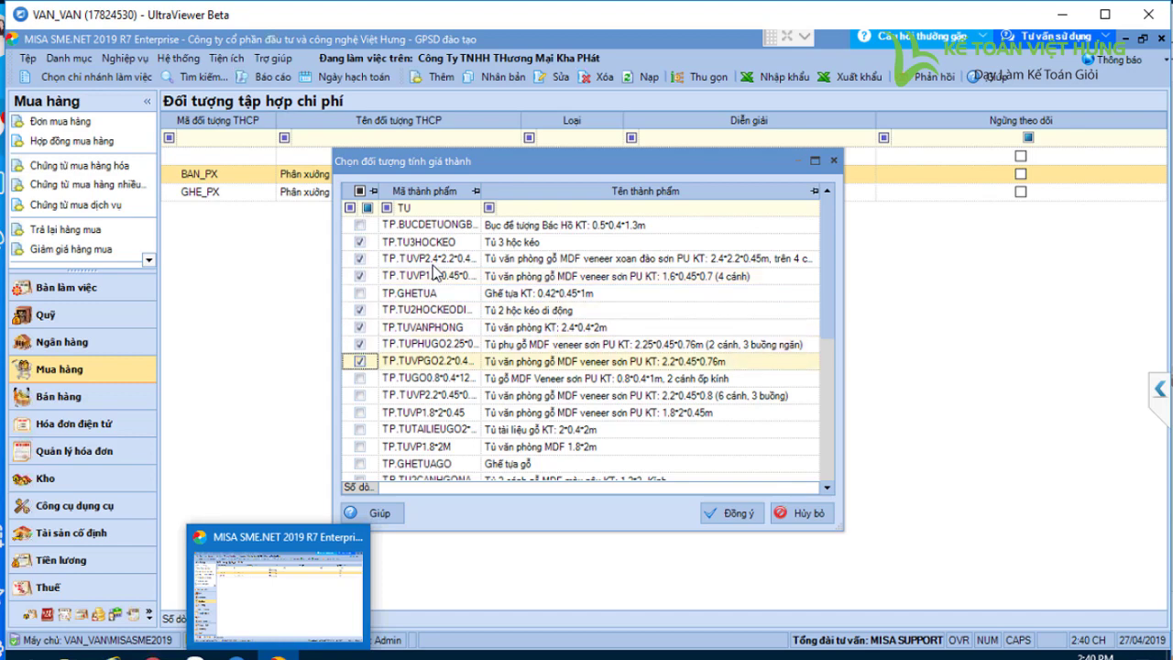
pyautogui.press('space')
pyautogui.press('Down')
pyautogui.press('space')
pyautogui.press('Down')
pyautogui.press('space')
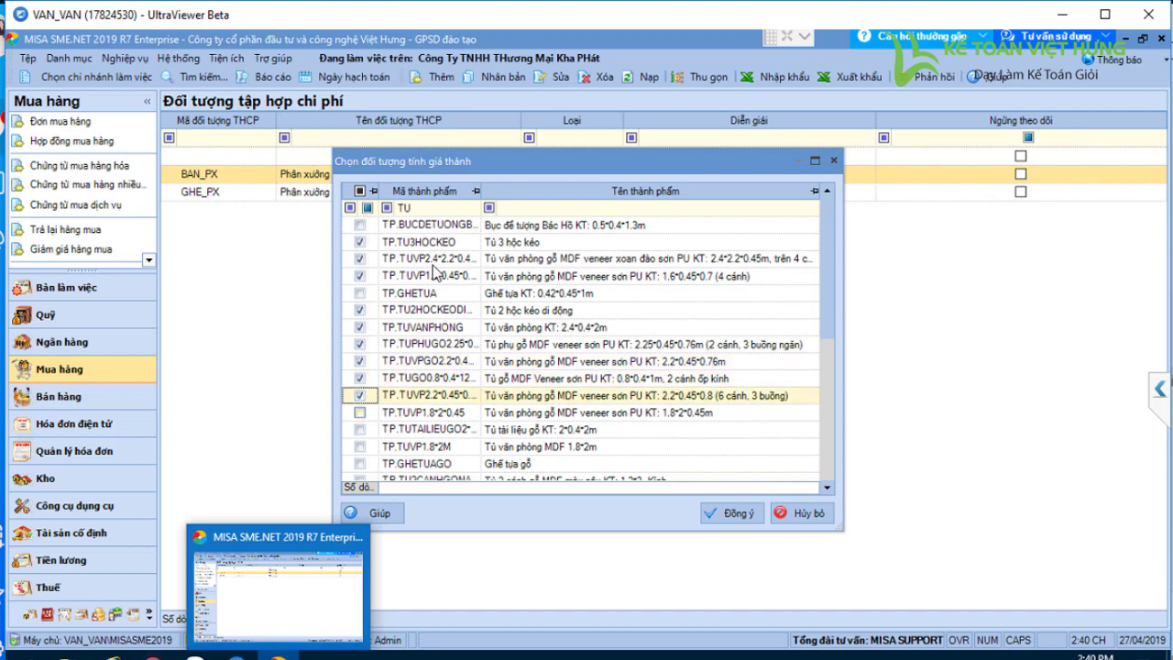
pyautogui.press('Down')
pyautogui.press('space')
pyautogui.press('Down')
pyautogui.press('space')
pyautogui.press('Down')
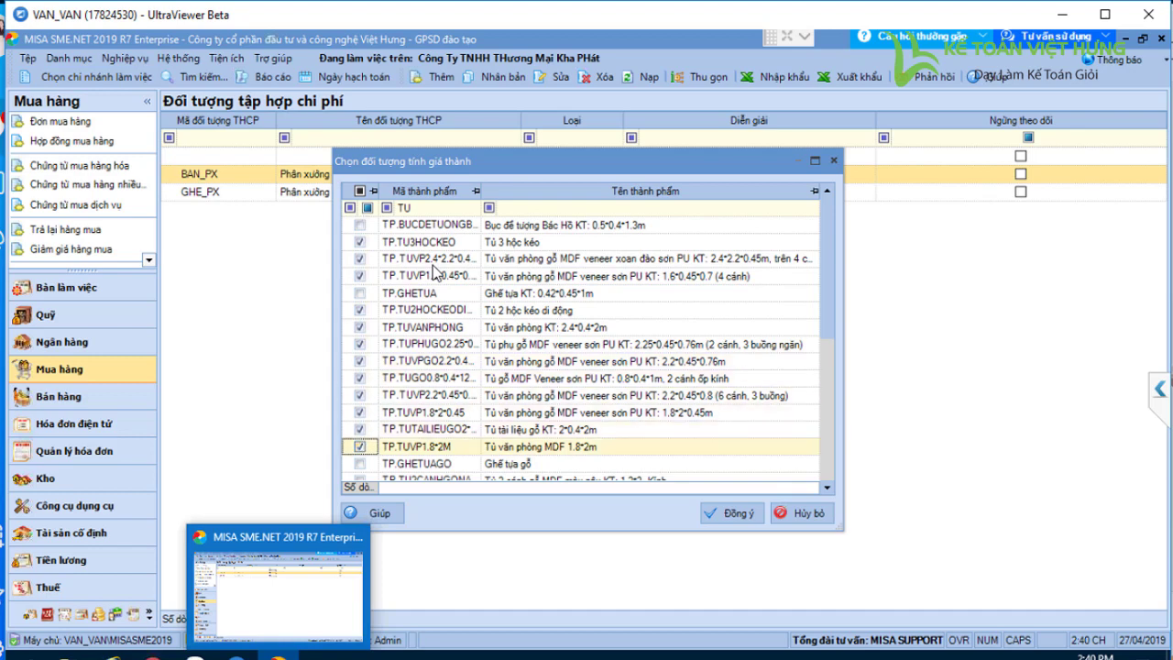
pyautogui.press('space')
# Leave out the wooden chair TP.GHETUAGO and select all remaining cabinets, from the 1.2*2 two-door cabinet to the 1.2*2*0.4m office cabinet.
pyautogui.scroll(-1, 435, 272)
pyautogui.scroll(-1, 434, 273)
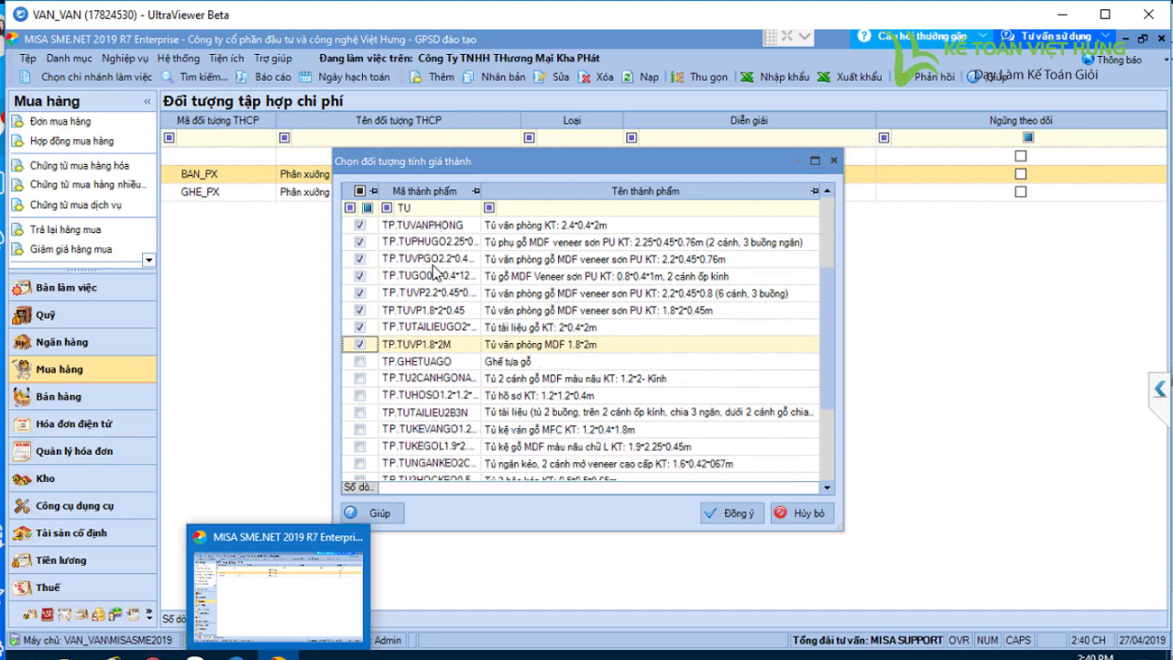
pyautogui.press('Down')
pyautogui.press('Down')
pyautogui.press('space')
pyautogui.press('Down')
pyautogui.press('space')
pyautogui.press('Down')
pyautogui.press('space')
pyautogui.scroll(-2, 435, 272)
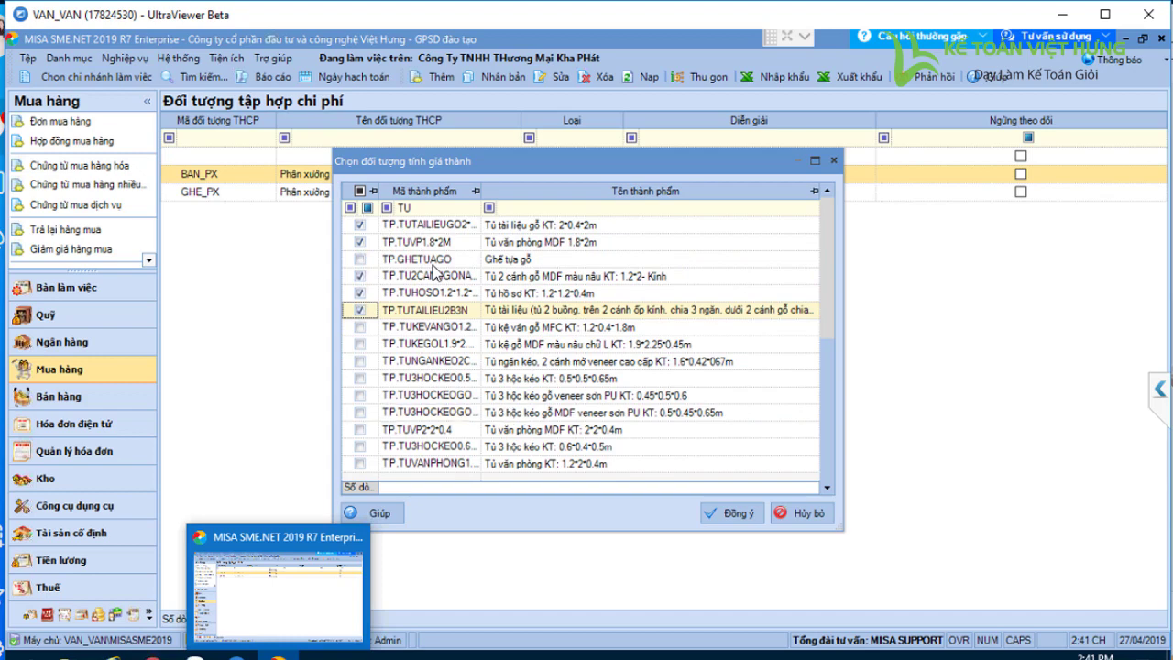
pyautogui.keyDown('shift'); pyautogui.click(359, 463); pyautogui.keyUp('shift')
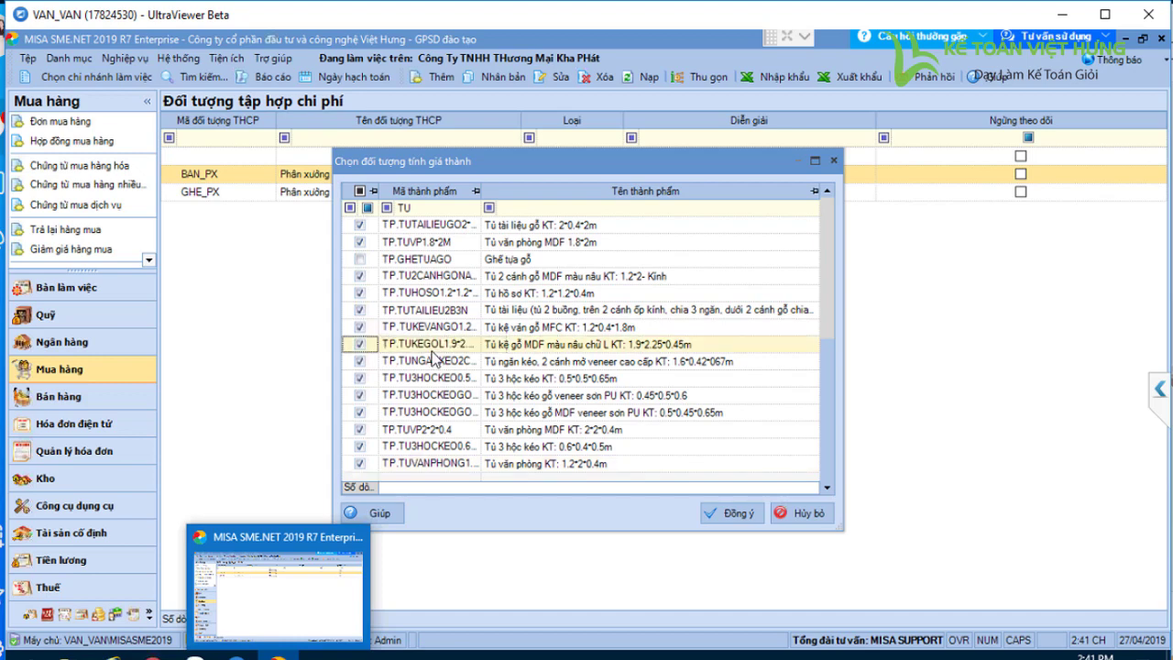
# Save the cabinet workshop cost object and add a new workshop-type cost object with the code KE_PX.
pyautogui.press('Return')
pyautogui.click(440, 77)
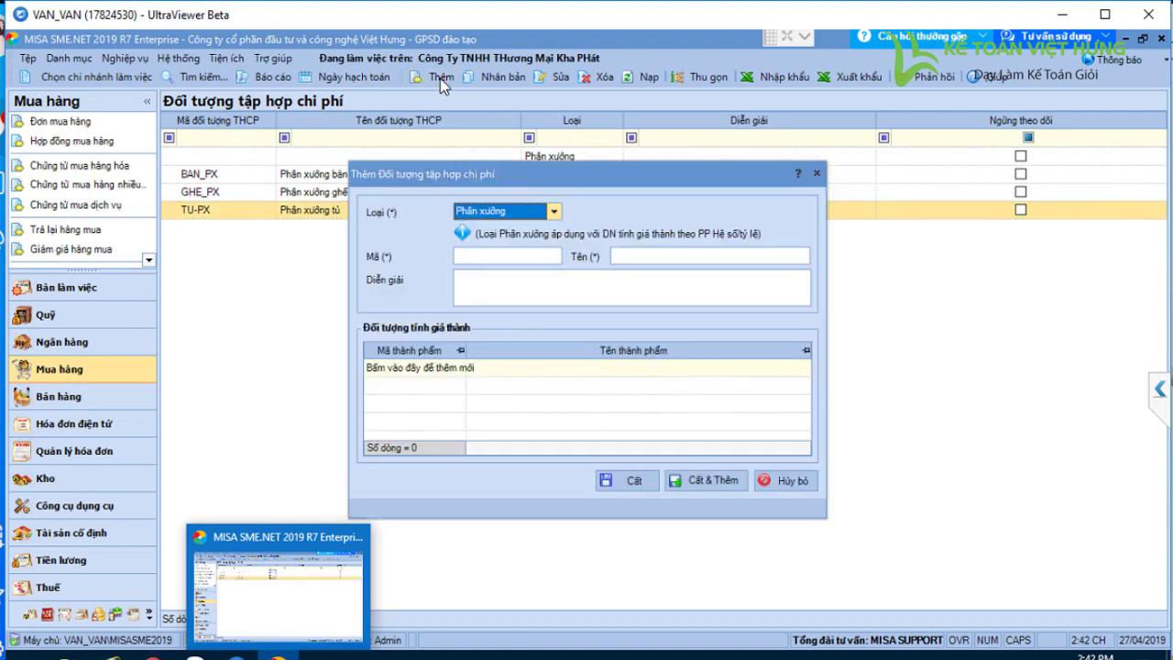
pyautogui.press('Tab')
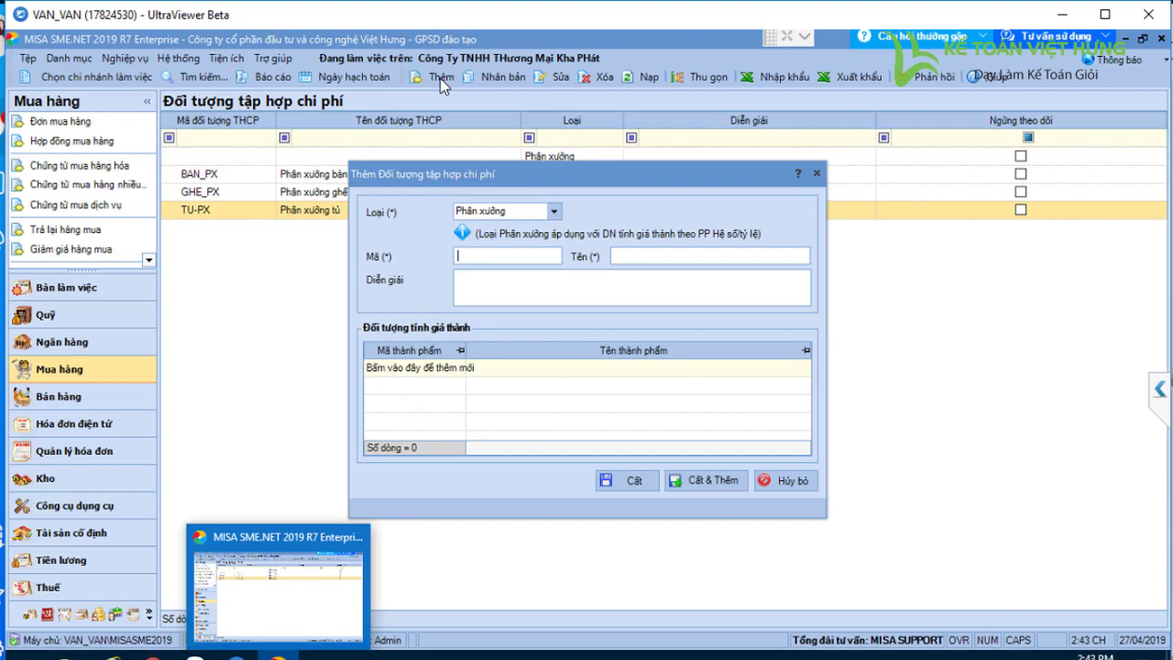
pyautogui.write('KE')
pyautogui.write('_PX')
pyautogui.press('Tab')
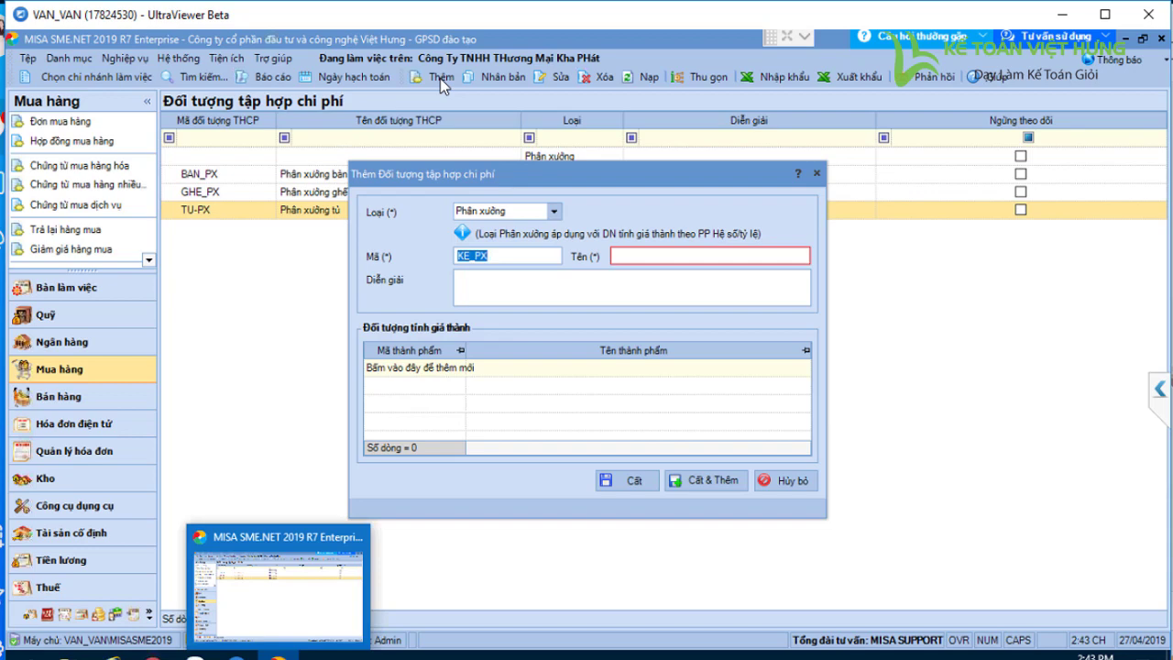
# Change the new workshop cost object's code to KHAC_PX.
pyautogui.press('Home')
pyautogui.press('Right')
pyautogui.press('Delete')
pyautogui.write('HA')
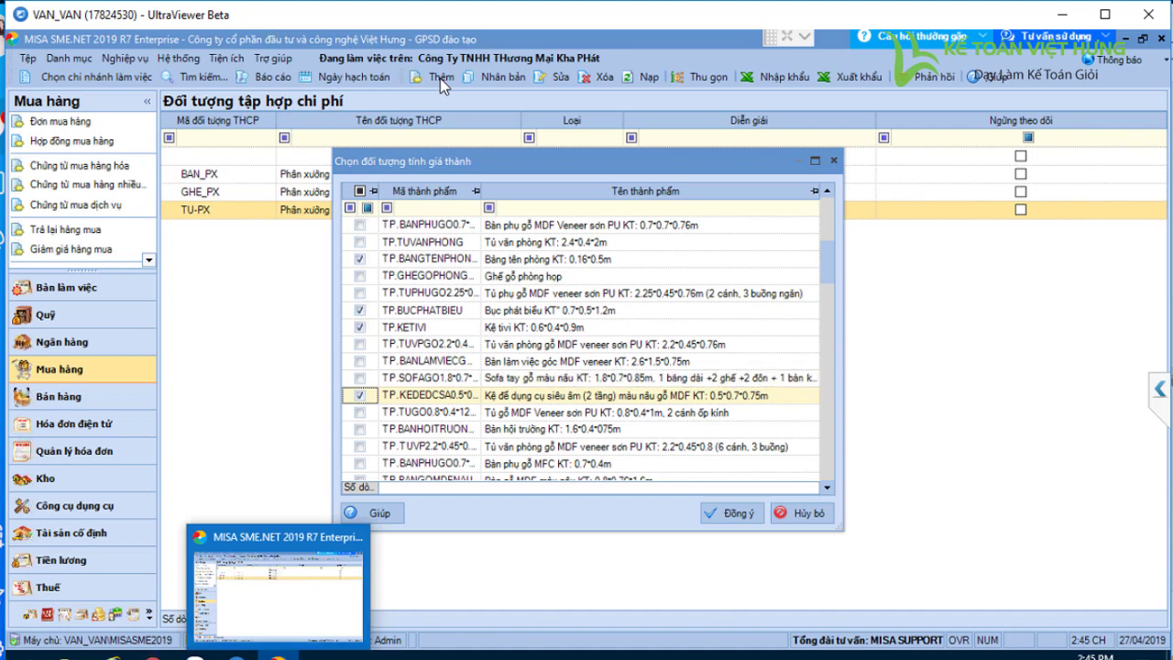
# Select the wooden footrest TP.BEGODECHAN and the desk partition "Vách ngăn bàn ba no gỗ" as costing objects for the other-products workshop.
pyautogui.scroll(-1, 587, 349)
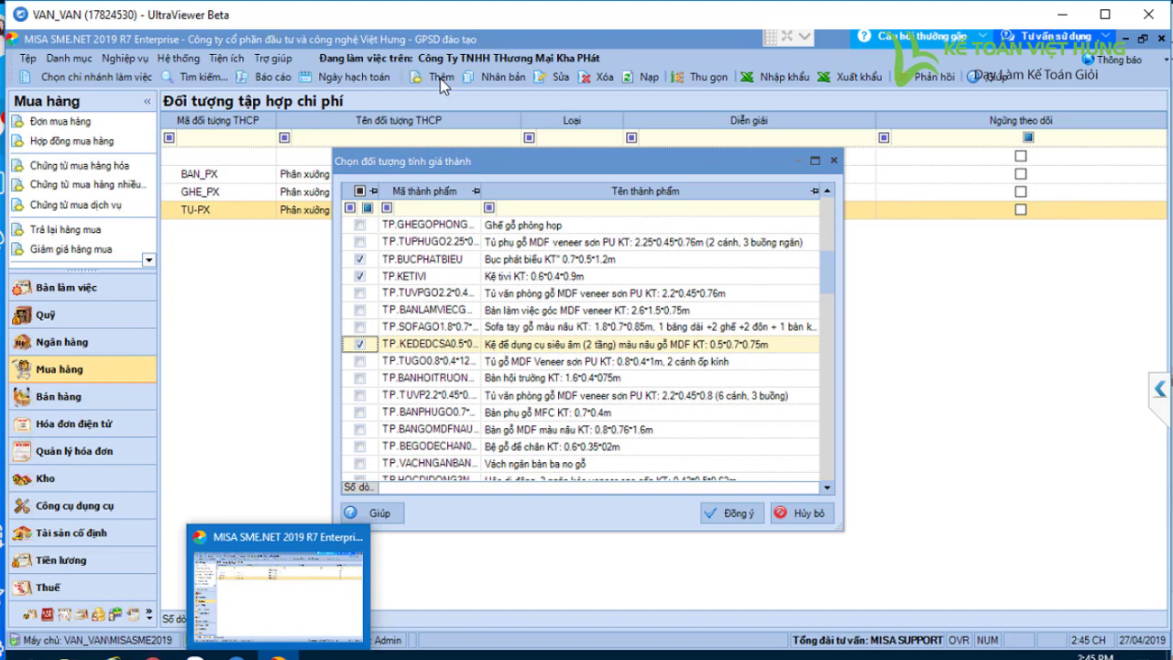
pyautogui.click(360, 446)
pyautogui.click(360, 463)
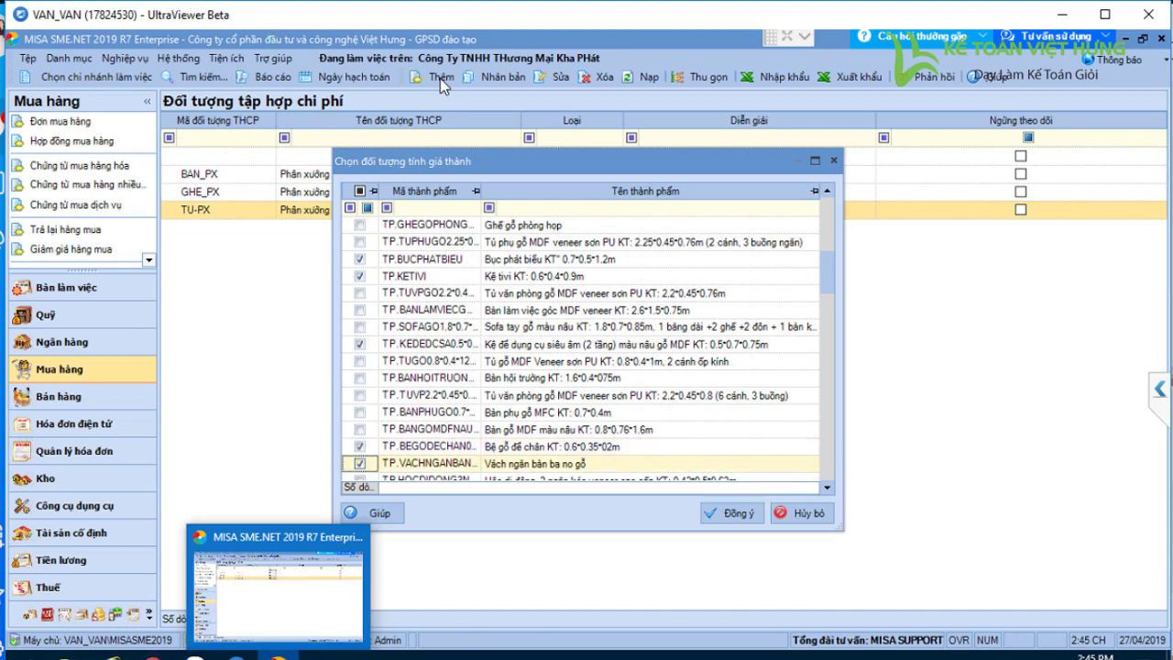
pyautogui.scroll(-2, 587, 348)
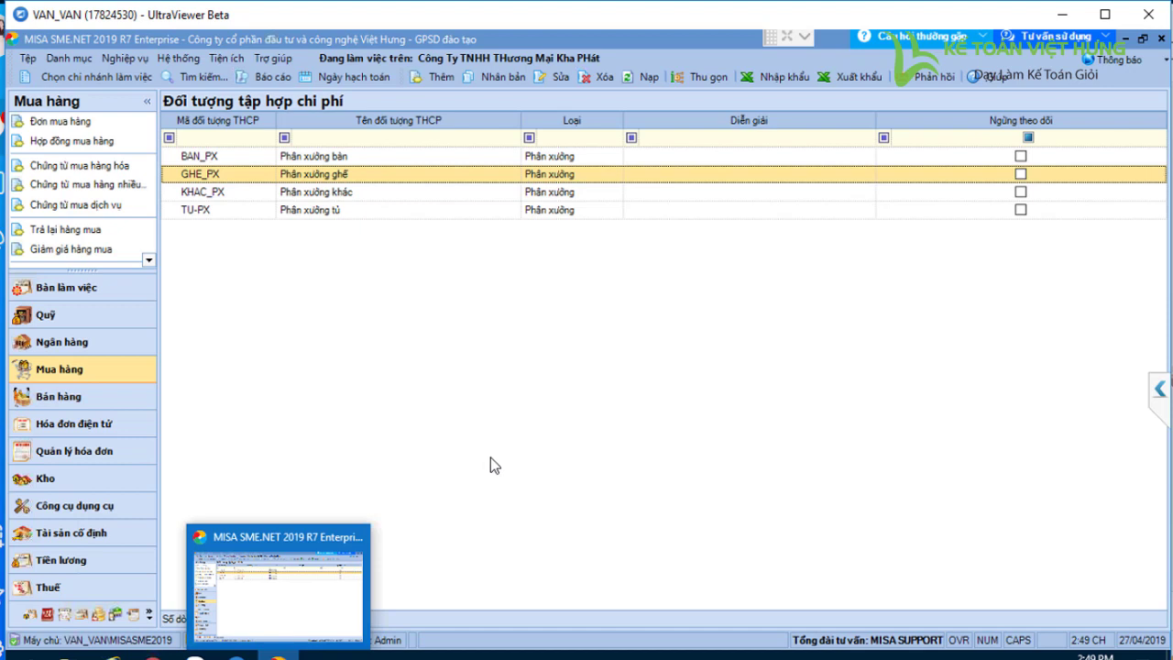
# Load the warehouse receipts and issues in Kho for the period 01/01/2018 to 27/04/2019.
pyautogui.click(67, 486)
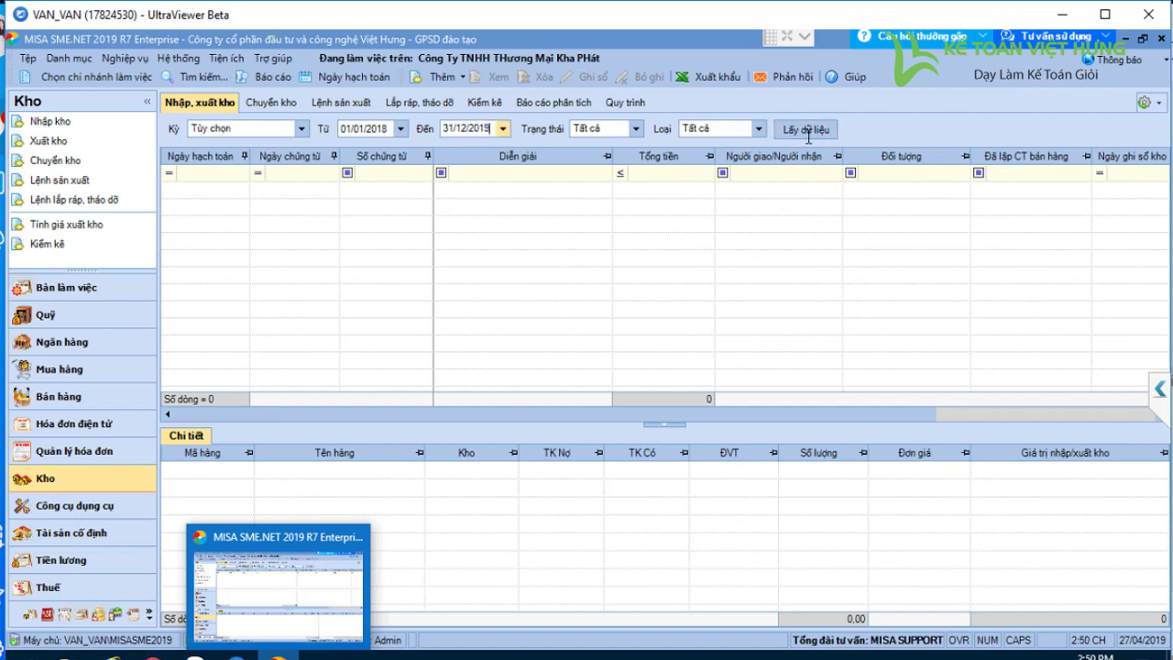
pyautogui.click(807, 130)
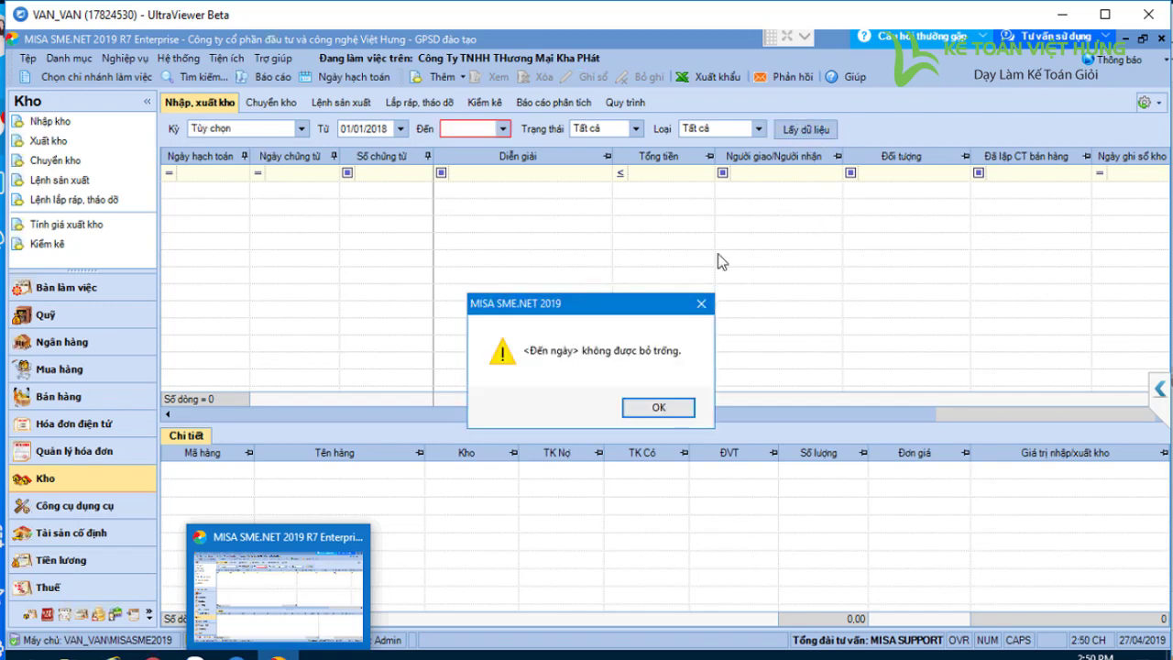
pyautogui.click(659, 409)
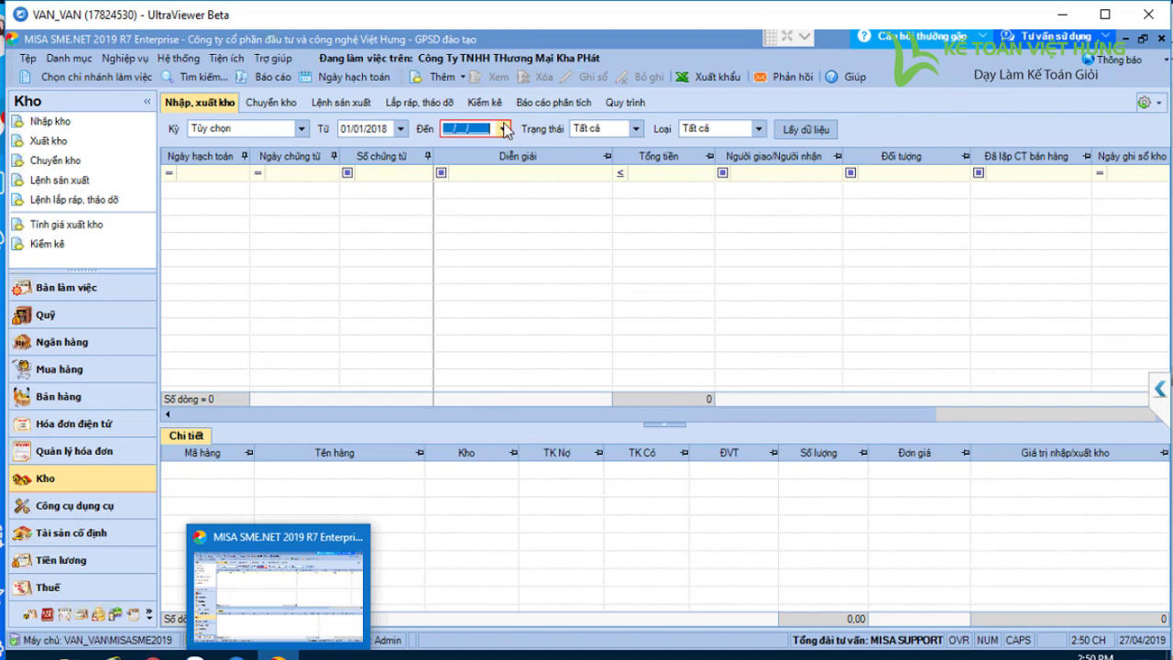
pyautogui.click(506, 129)
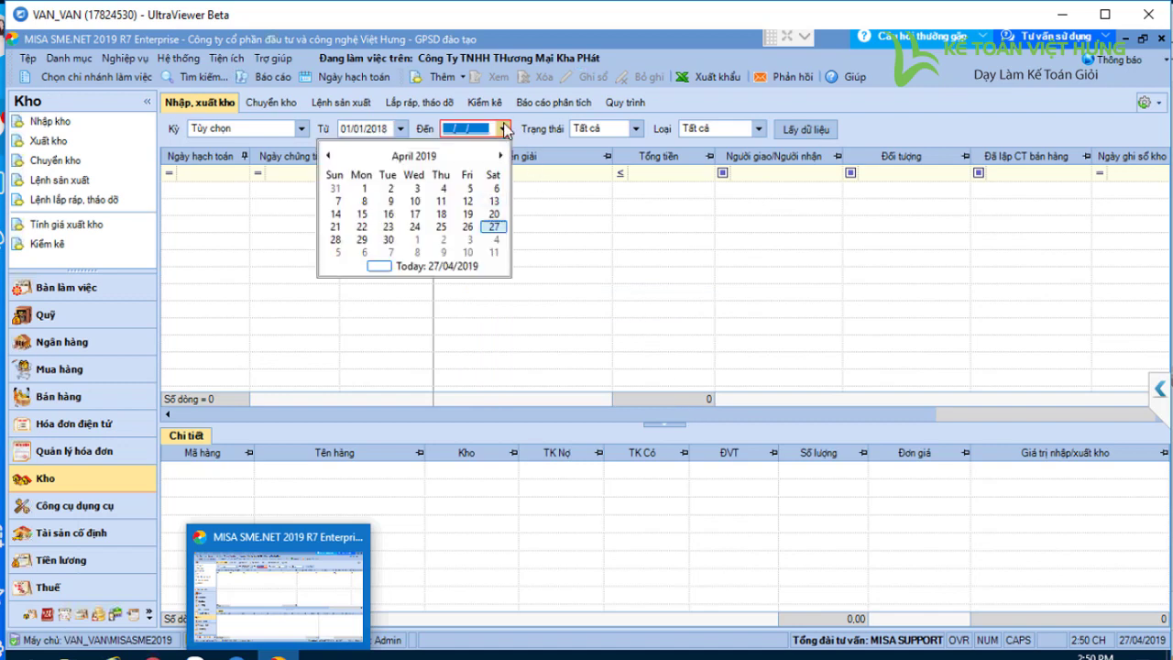
pyautogui.click(492, 225)
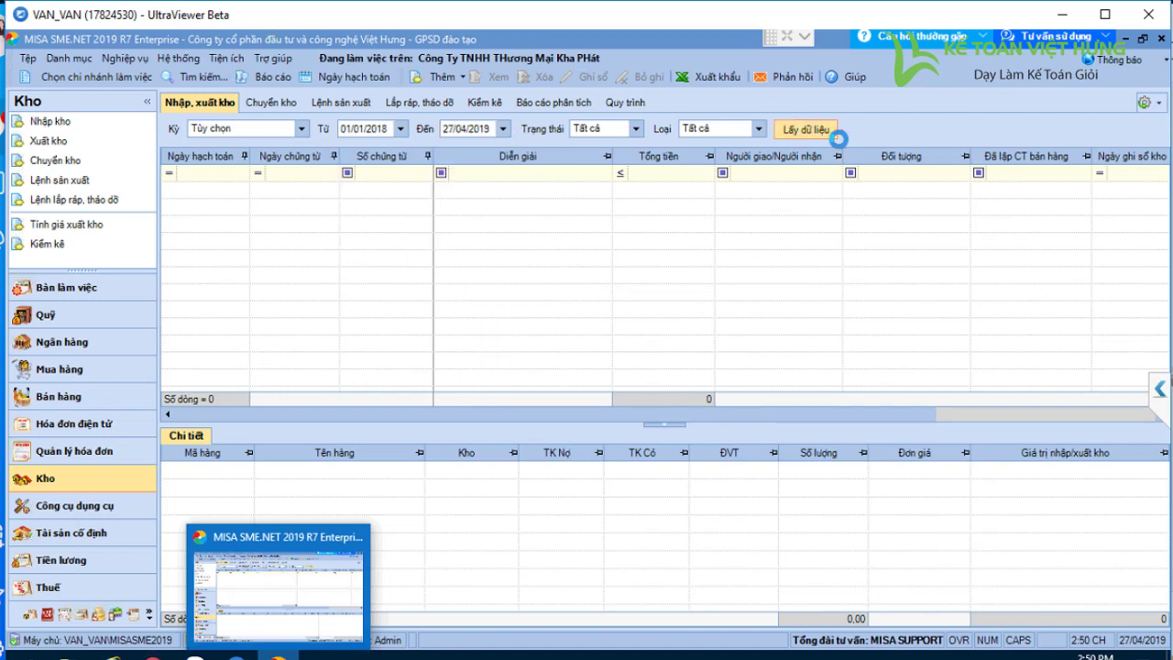
pyautogui.click(811, 131)
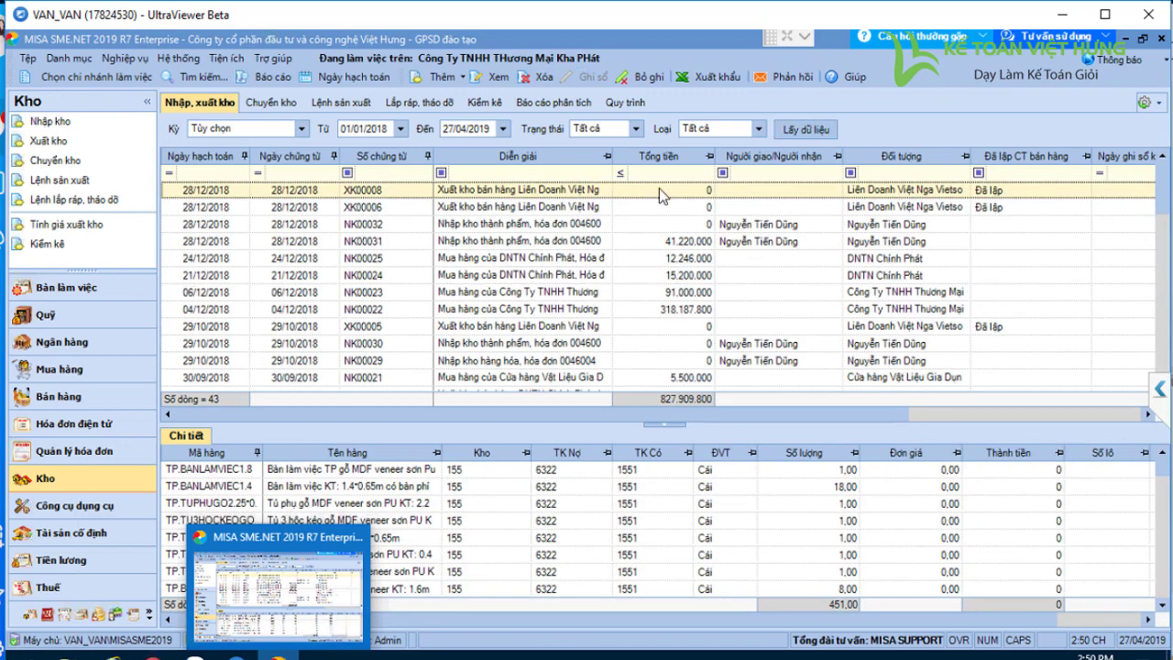
# Filter the warehouse vouchers by the document type "Nhập kho thành phẩm sản xuất".
pyautogui.moveTo(736, 414); pyautogui.dragTo(1043, 417)
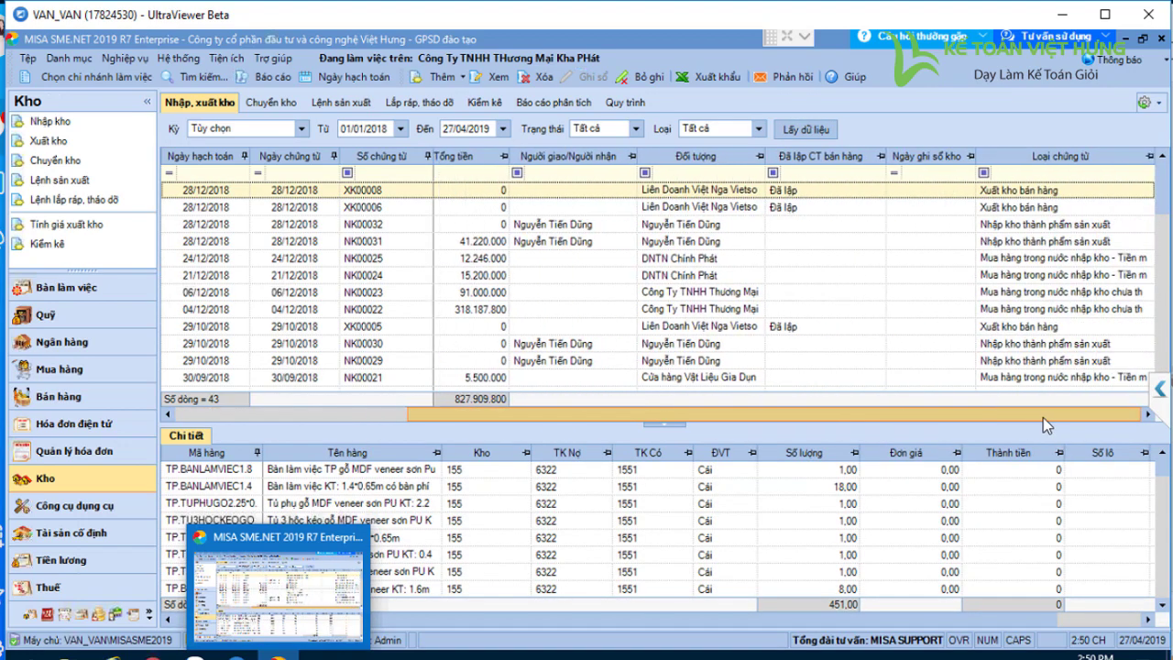
pyautogui.click(1137, 176)
pyautogui.click(1134, 175)
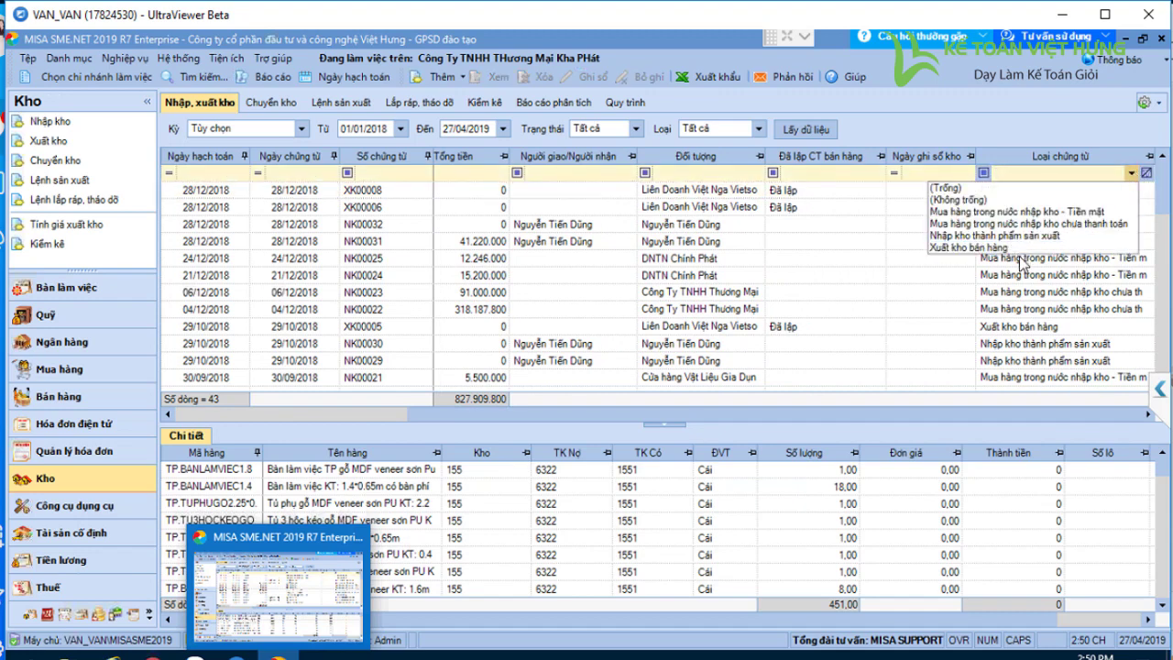
pyautogui.click(1045, 236)
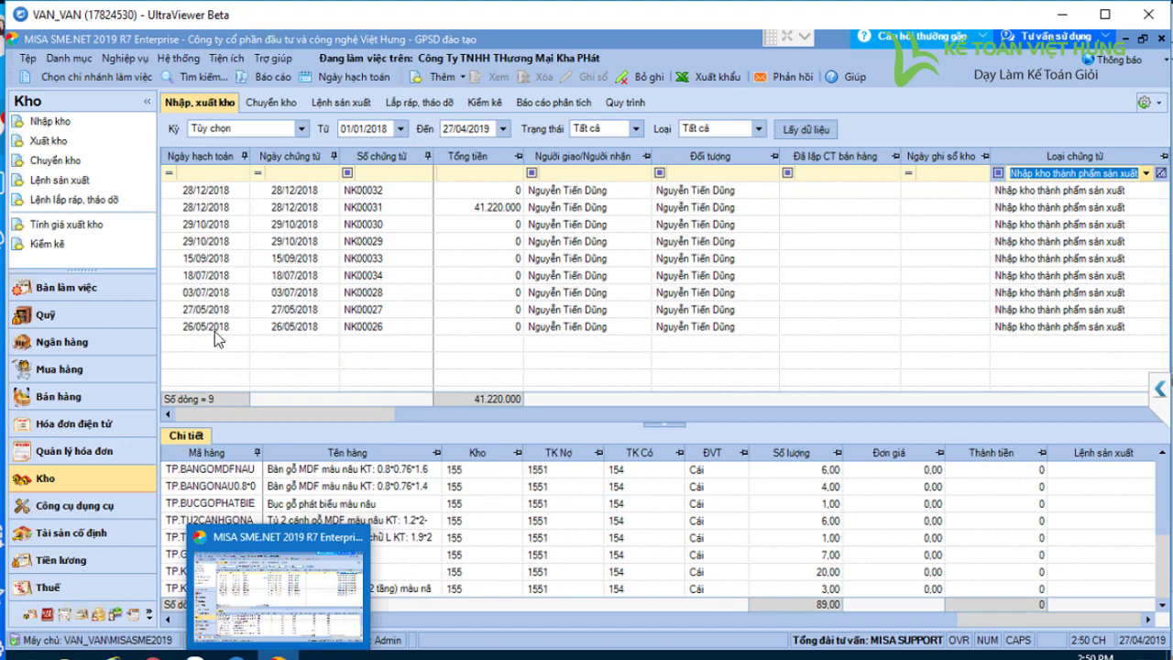
# Unpost the finished goods receipt NK00026 dated 26/05/2018 and open its Thống kê lines for editing.
pyautogui.click(218, 327)
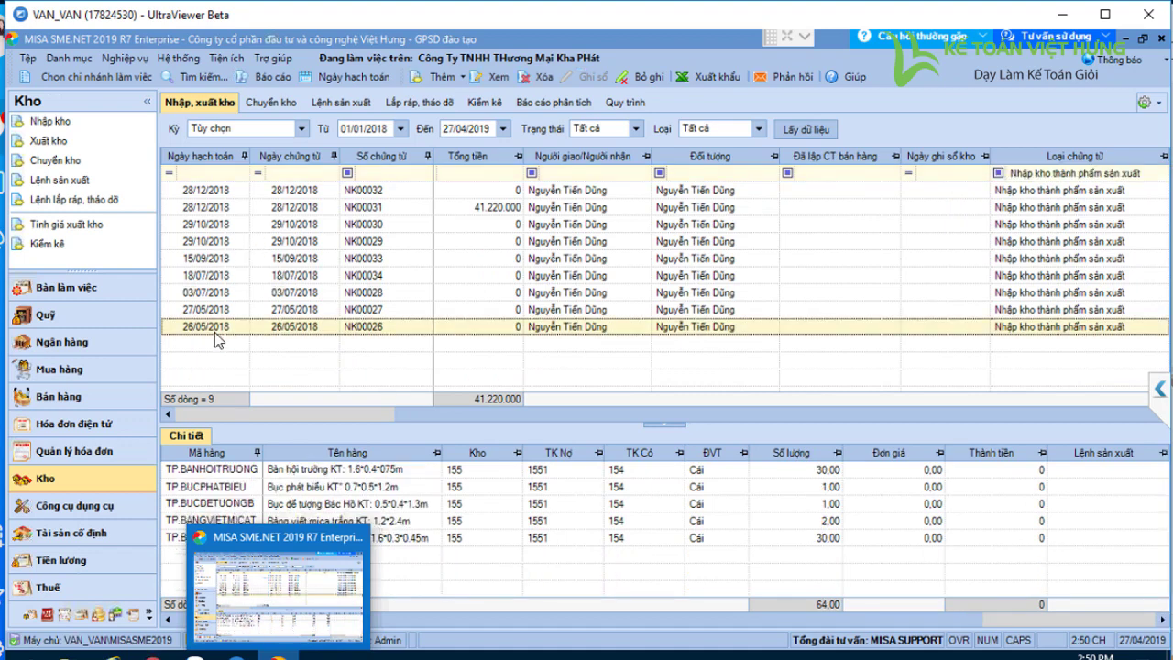
pyautogui.doubleClick(212, 330)
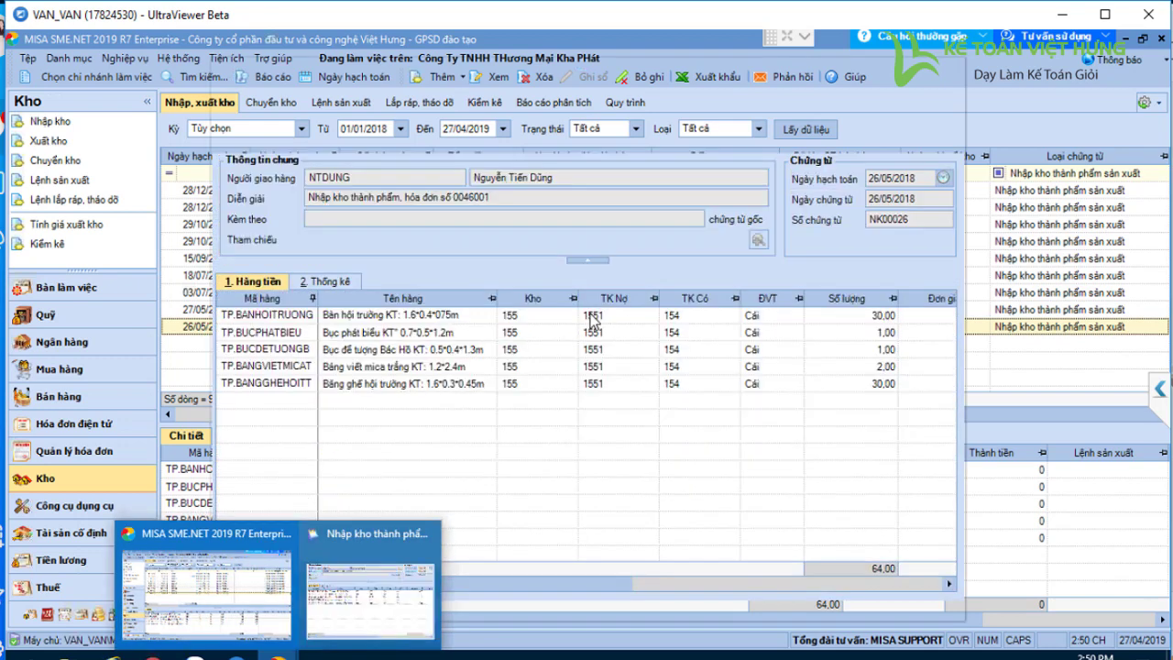
pyautogui.click(337, 283)
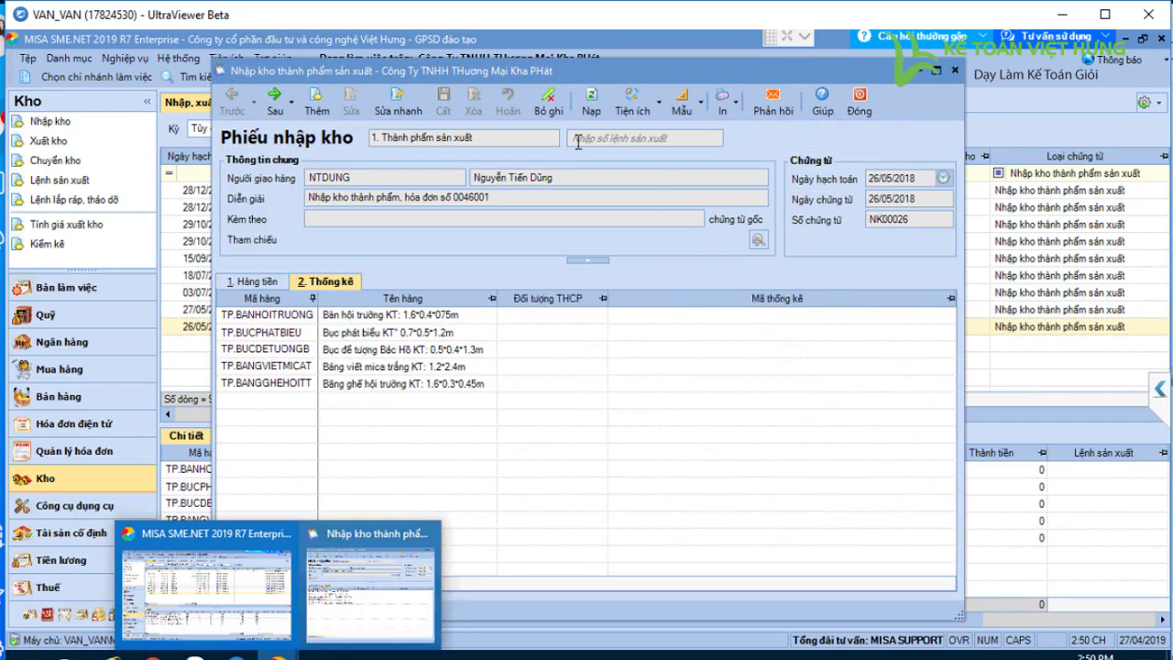
pyautogui.click(548, 101)
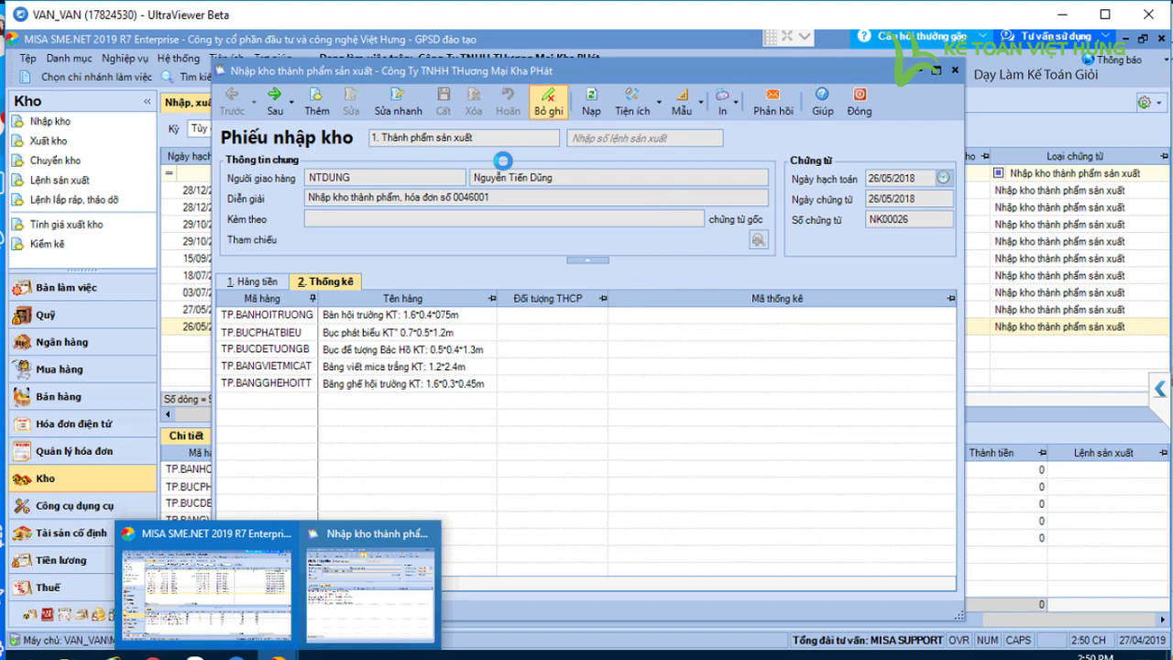
pyautogui.click(351, 101)
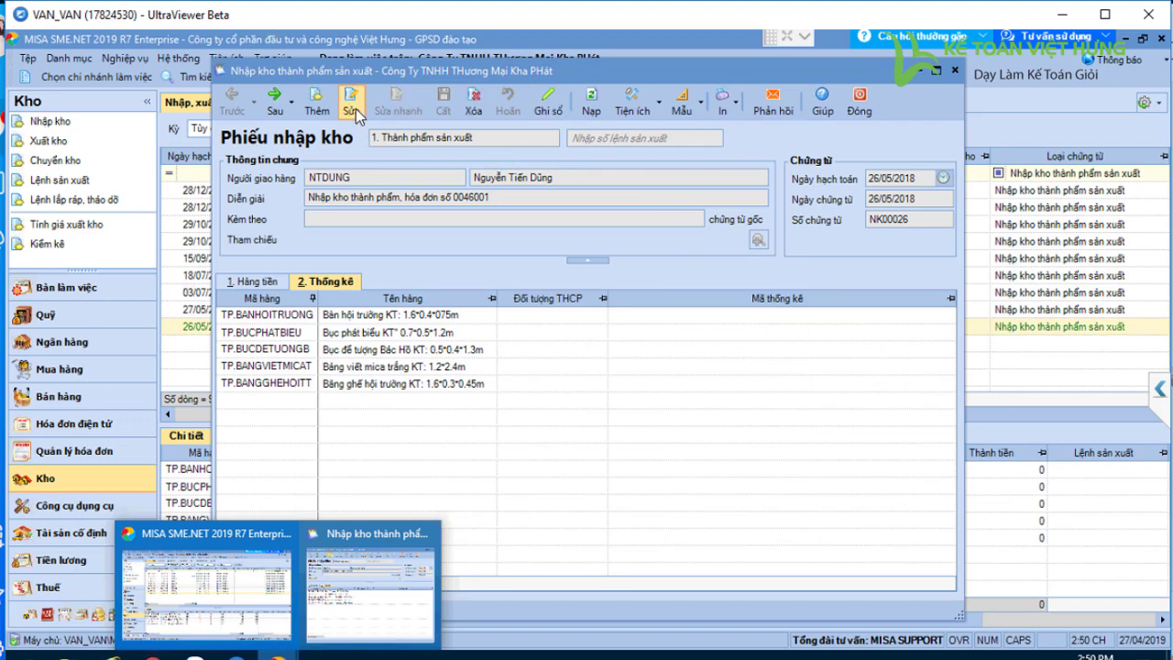
# Assign BAN_PX to the hall table, KHAC_PX to the lectern, statue stand and mica board, GHE_PX to the hall bench, and close the receipt.
pyautogui.click(603, 317)
pyautogui.click(601, 316)
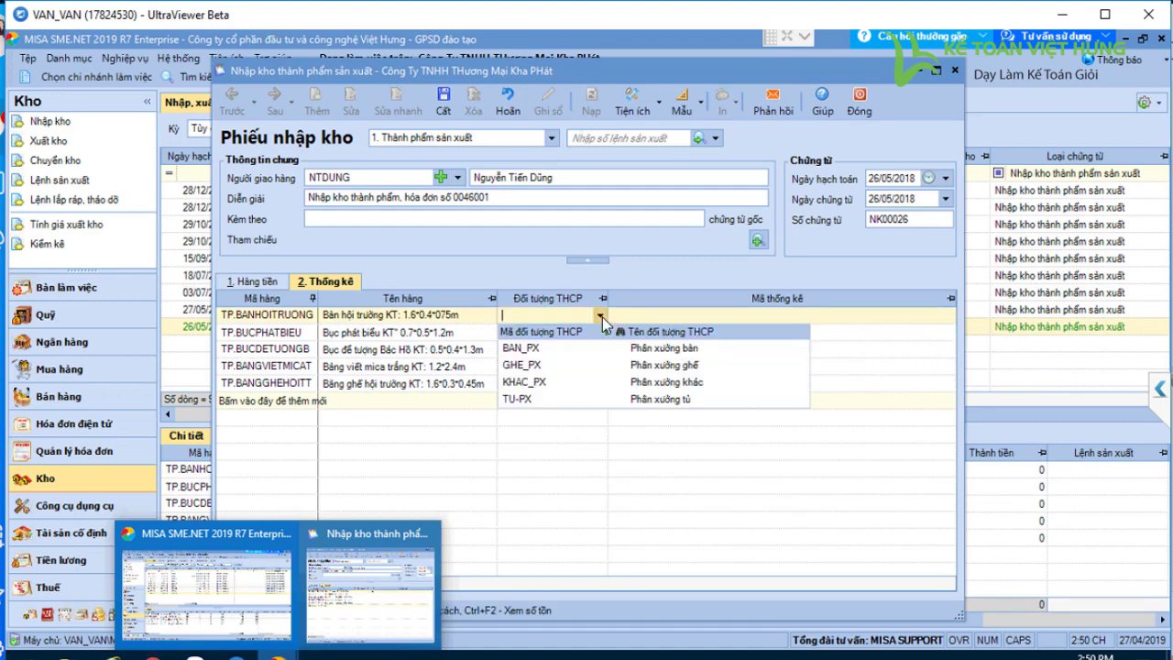
pyautogui.click(556, 347)
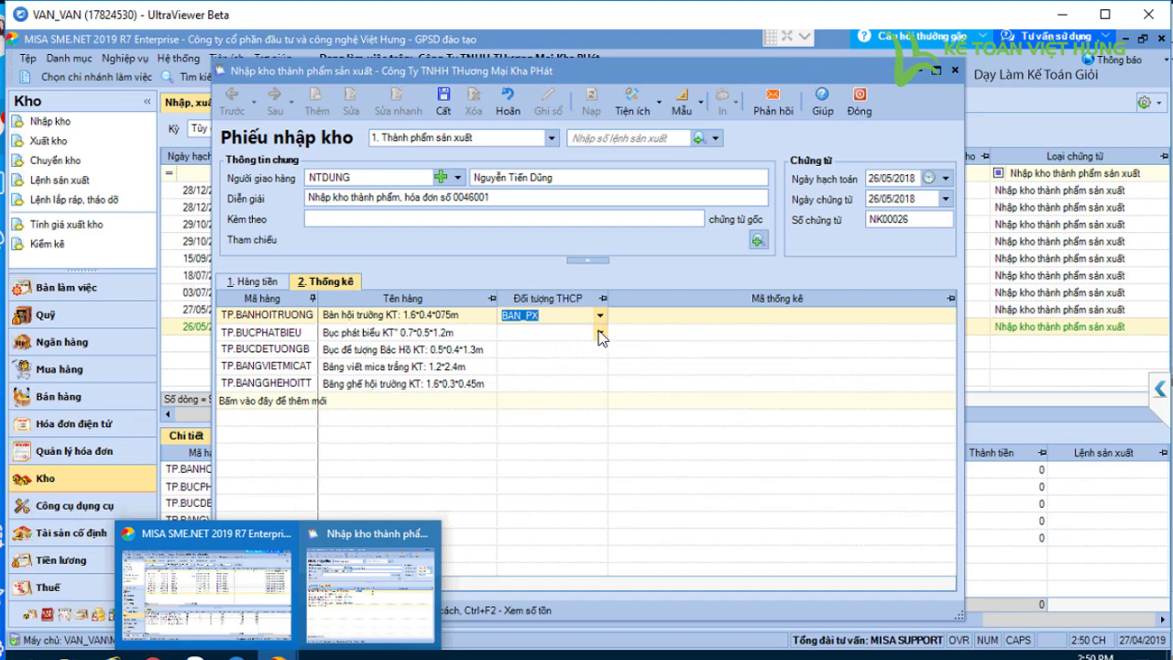
pyautogui.click(599, 334)
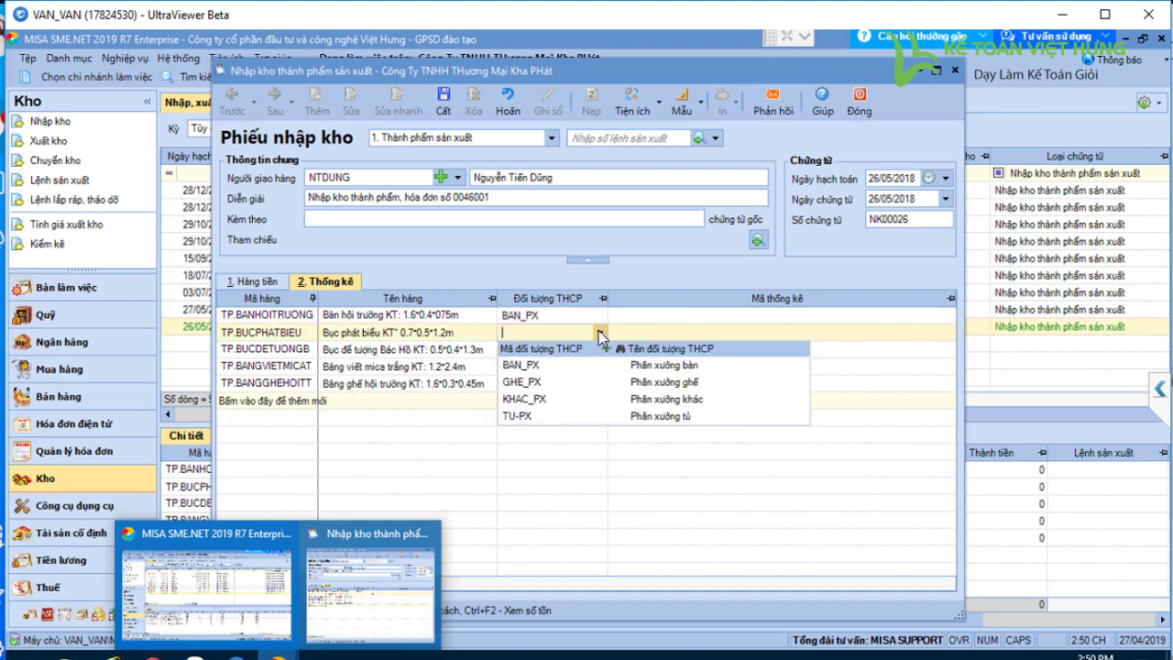
pyautogui.click(576, 400)
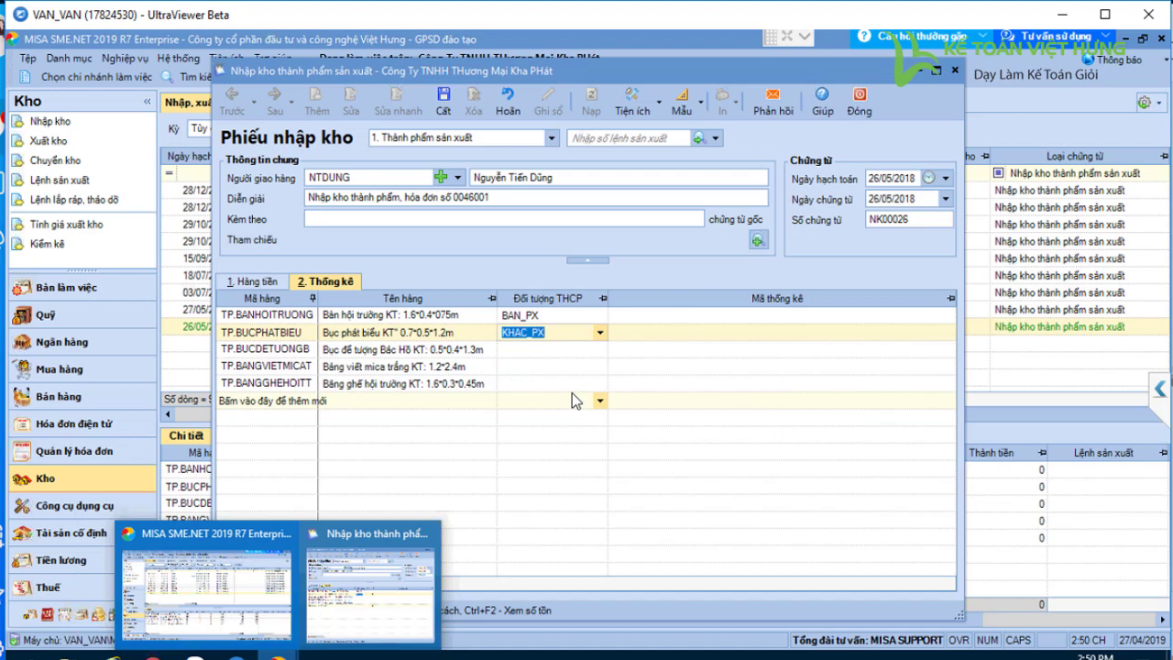
pyautogui.click(600, 350)
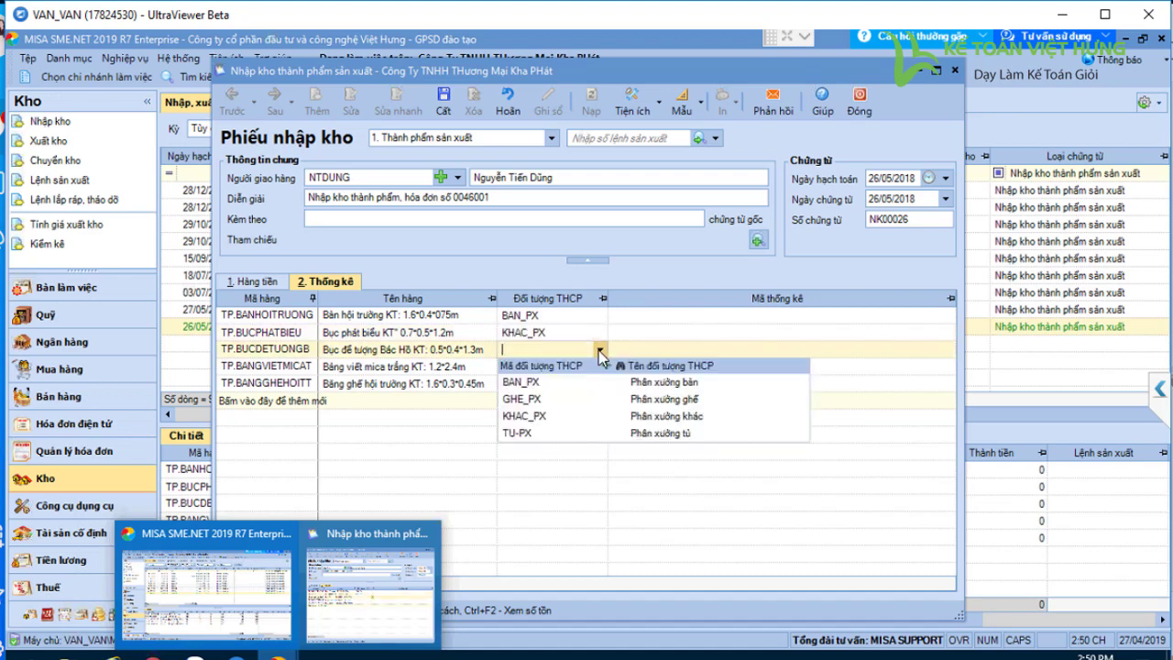
pyautogui.click(603, 417)
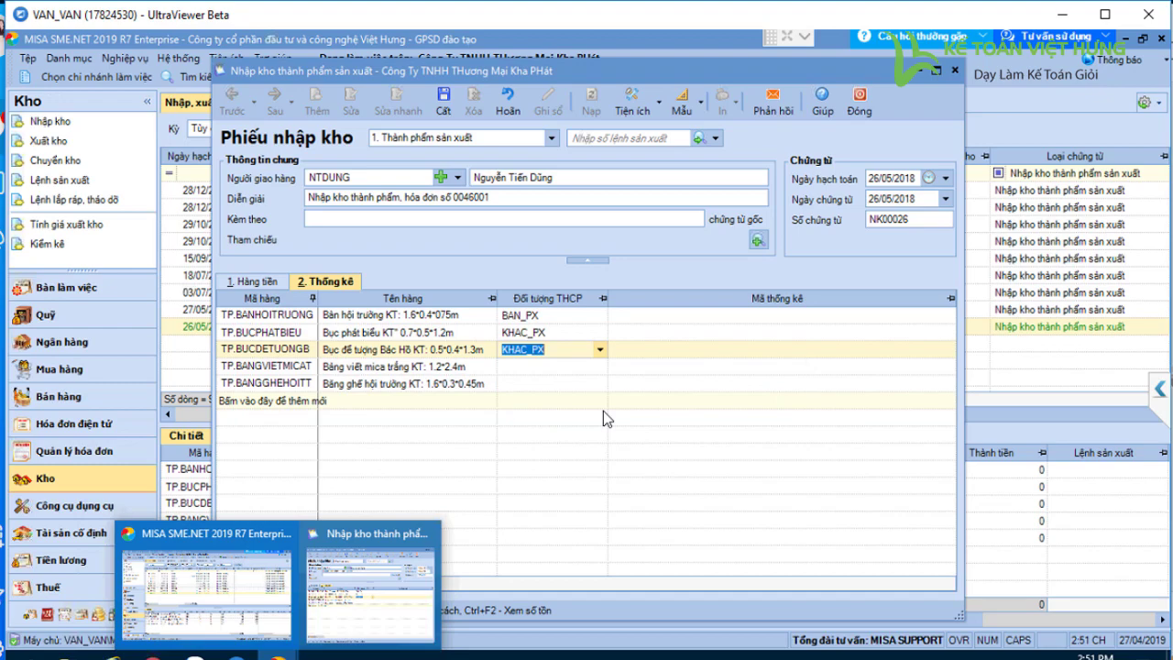
pyautogui.moveTo(603, 367)
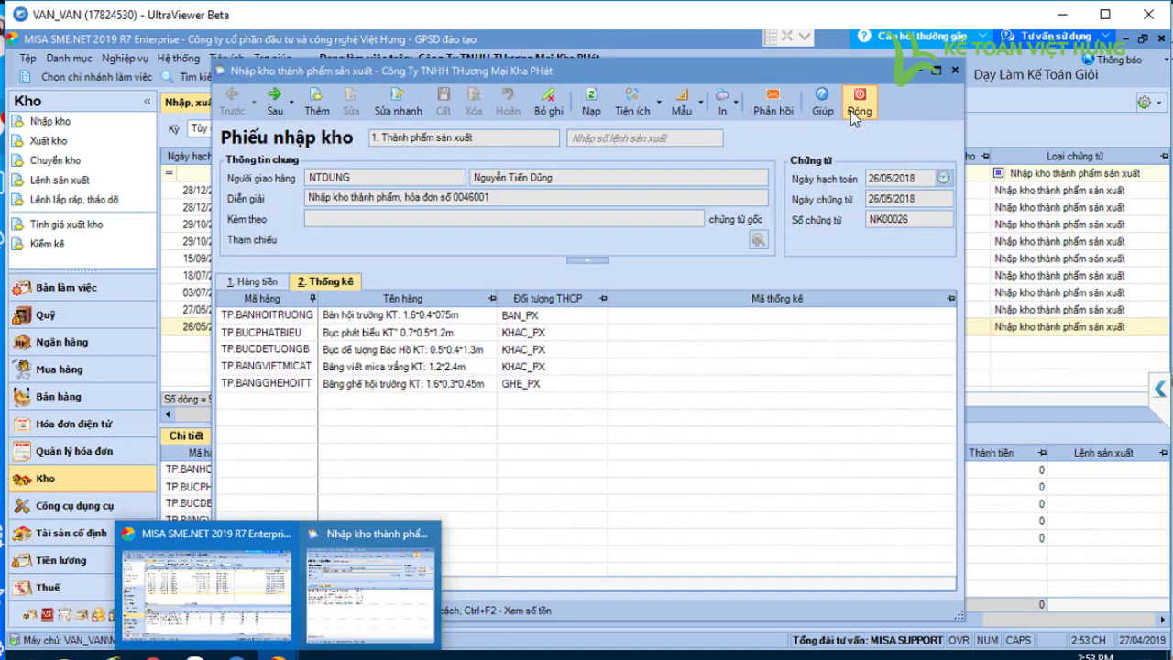
pyautogui.click(854, 106)
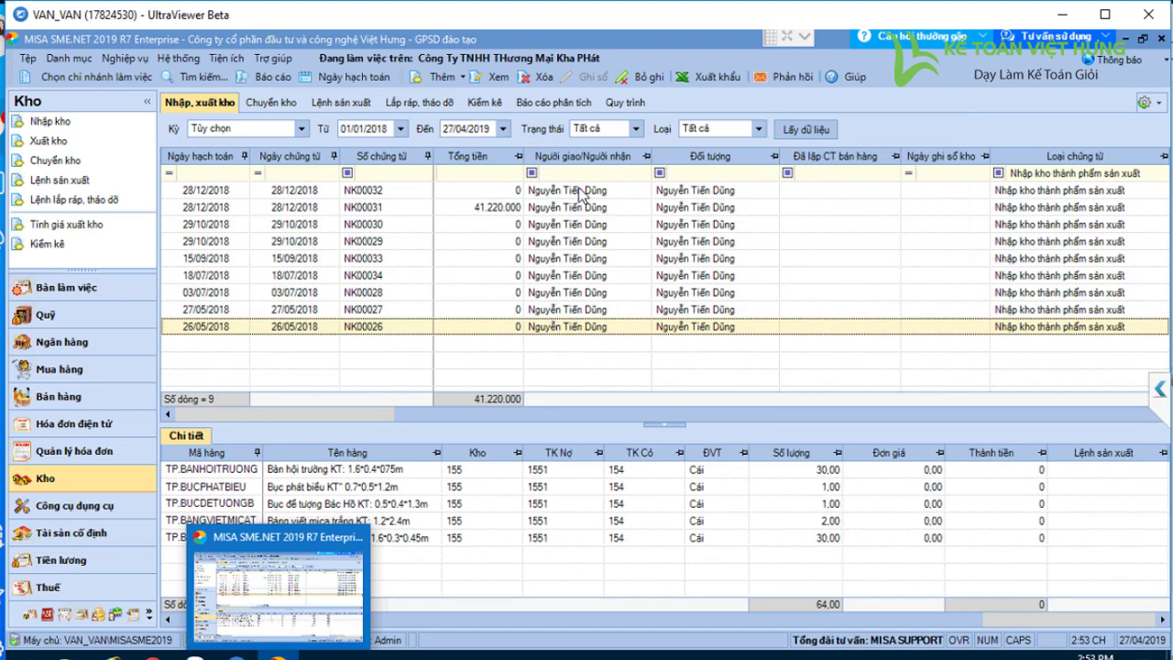
# Review the item lines of the finished goods receipts dated 27/05, 03/07, 18/07 and 15/09/2018.
pyautogui.click(580, 310)
pyautogui.click(579, 293)
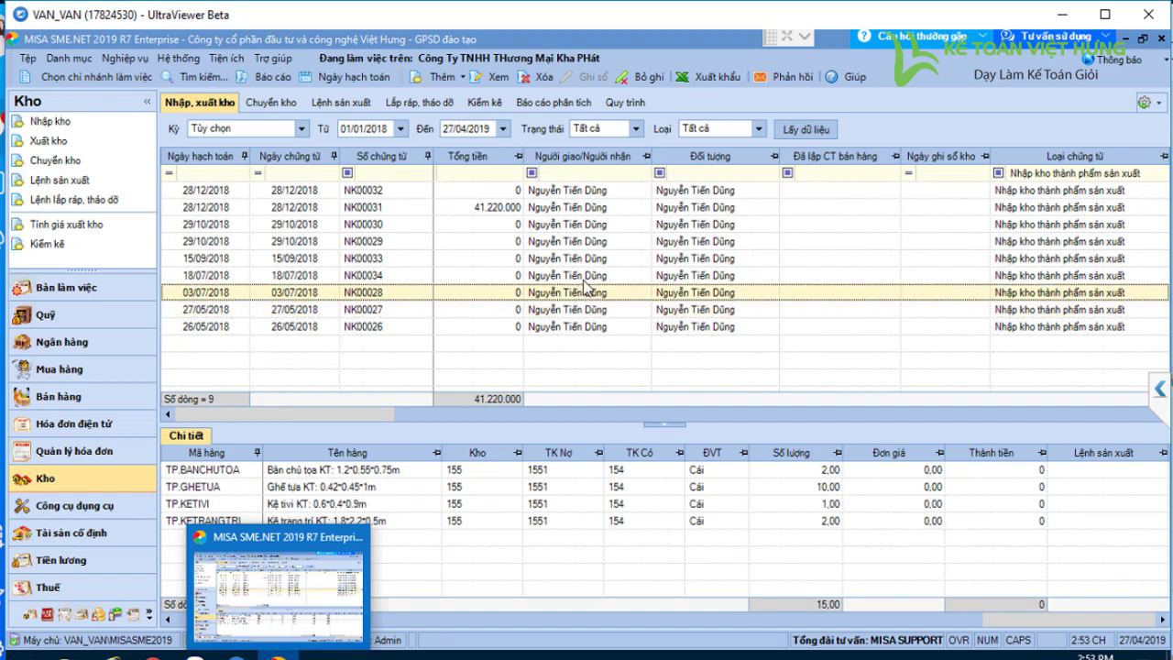
pyautogui.click(586, 277)
pyautogui.click(587, 260)
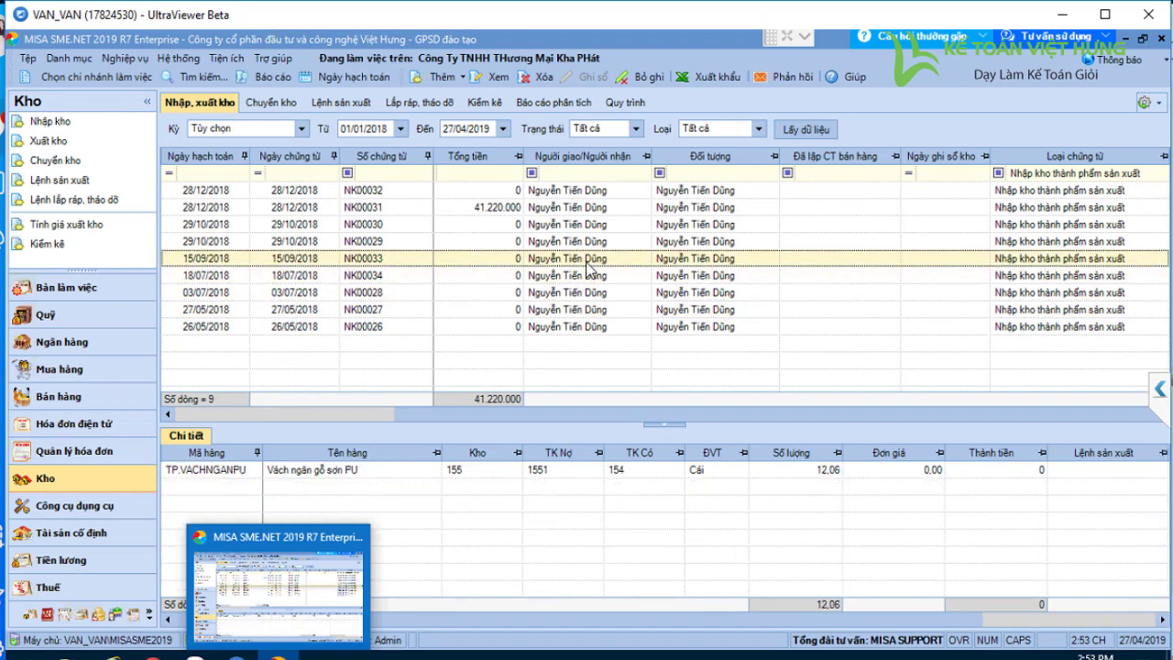
# Load the sales vouchers in Bán hàng for the period 01/01/2018 to 31/12/2019.
pyautogui.click(56, 396)
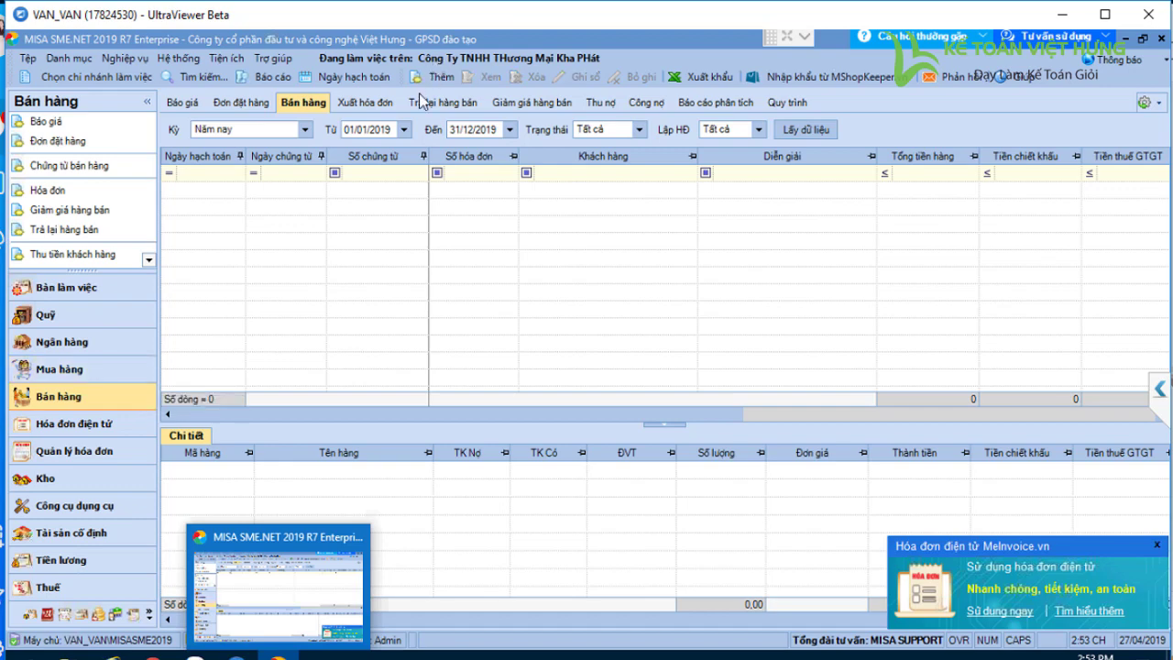
pyautogui.click(805, 130)
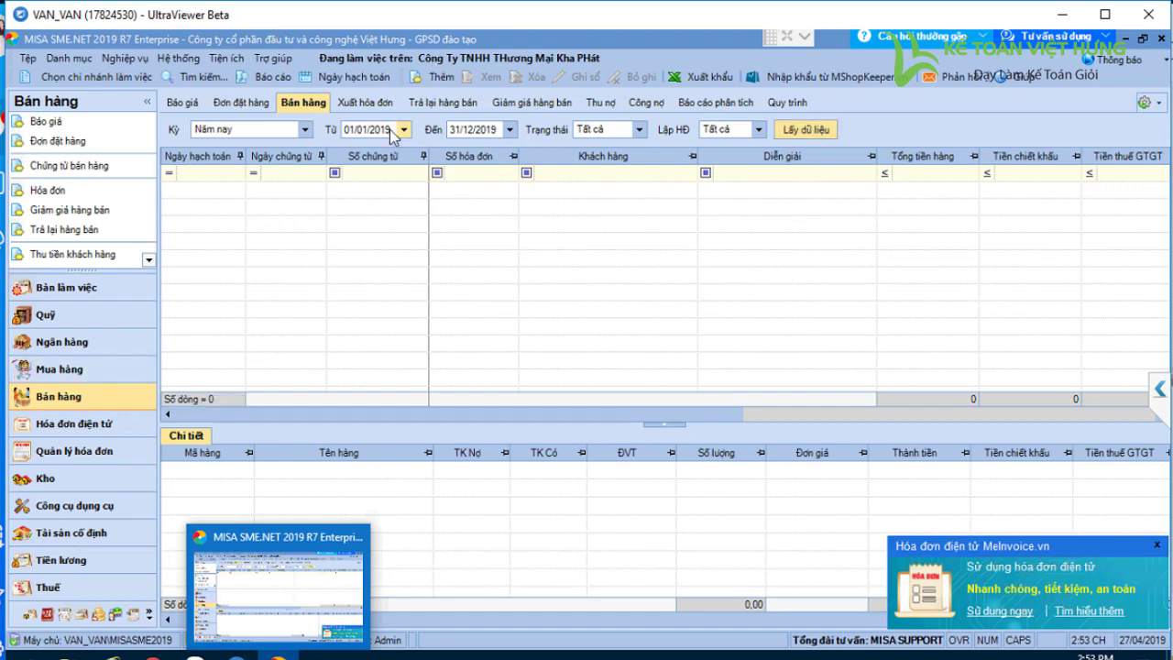
pyautogui.click(388, 129)
pyautogui.click(393, 130)
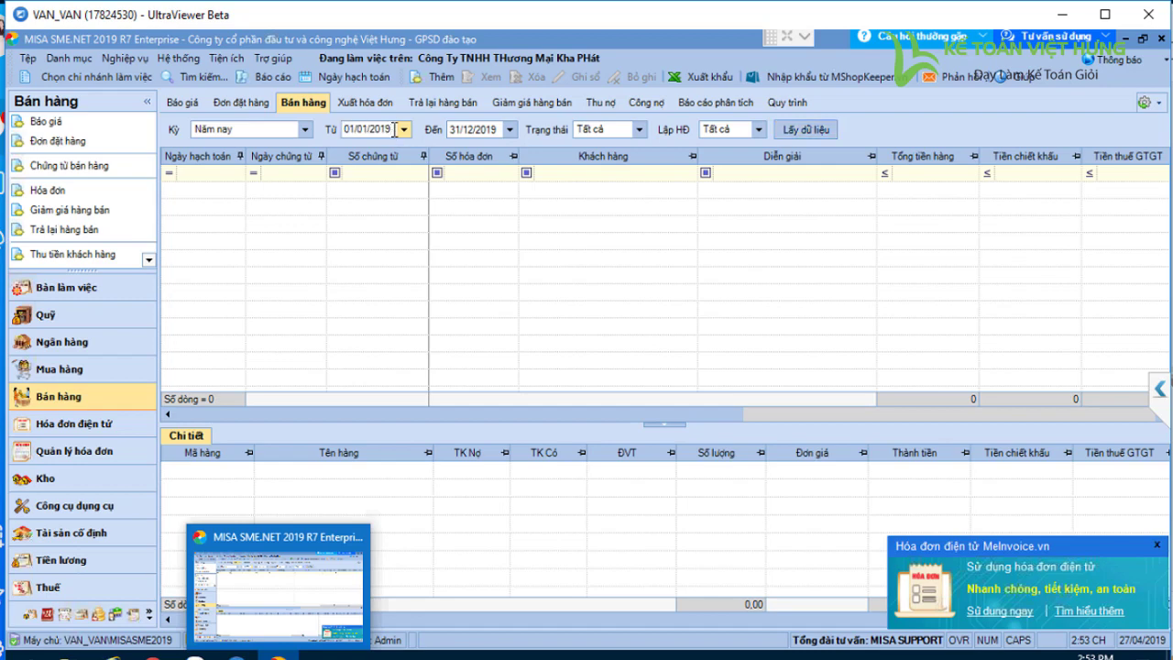
pyautogui.press('BackSpace')
pyautogui.press('BackSpace')
pyautogui.press('BackSpace')
pyautogui.press('BackSpace')
pyautogui.write('2018')
pyautogui.click(807, 129)
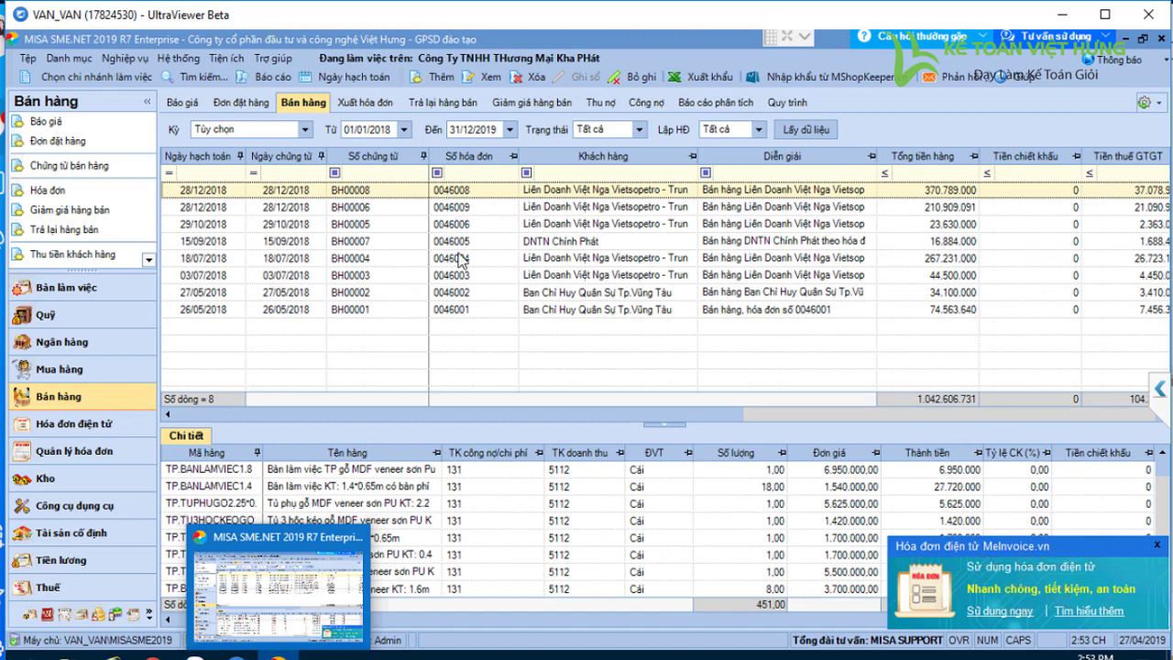
# Unpost sales voucher BH00001, inspect the Đối tượng THCP choices on its Thống kê lines, and save and close the voucher.
pyautogui.click(459, 310)
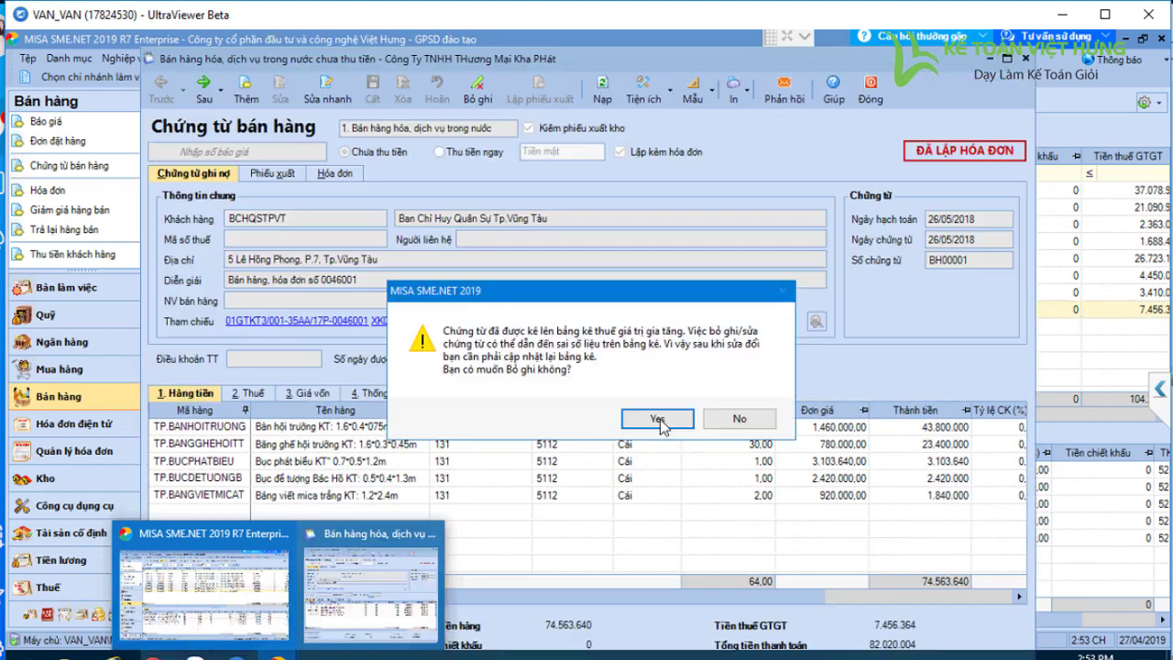
pyautogui.click(656, 421)
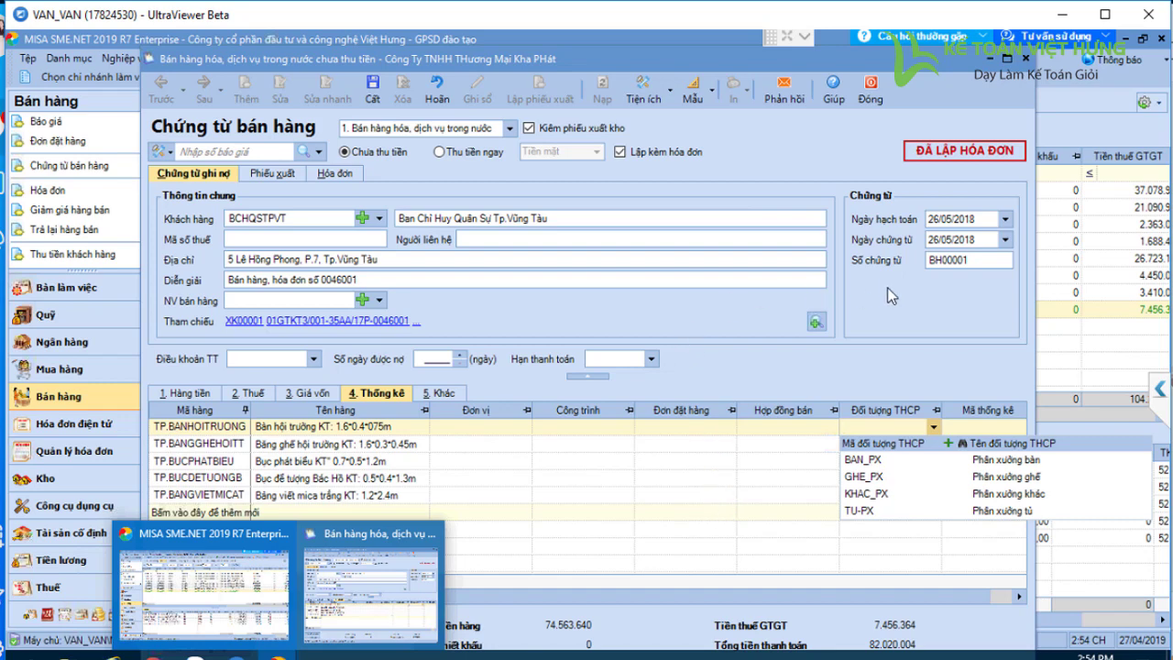
pyautogui.press('Escape')
pyautogui.click(376, 95)
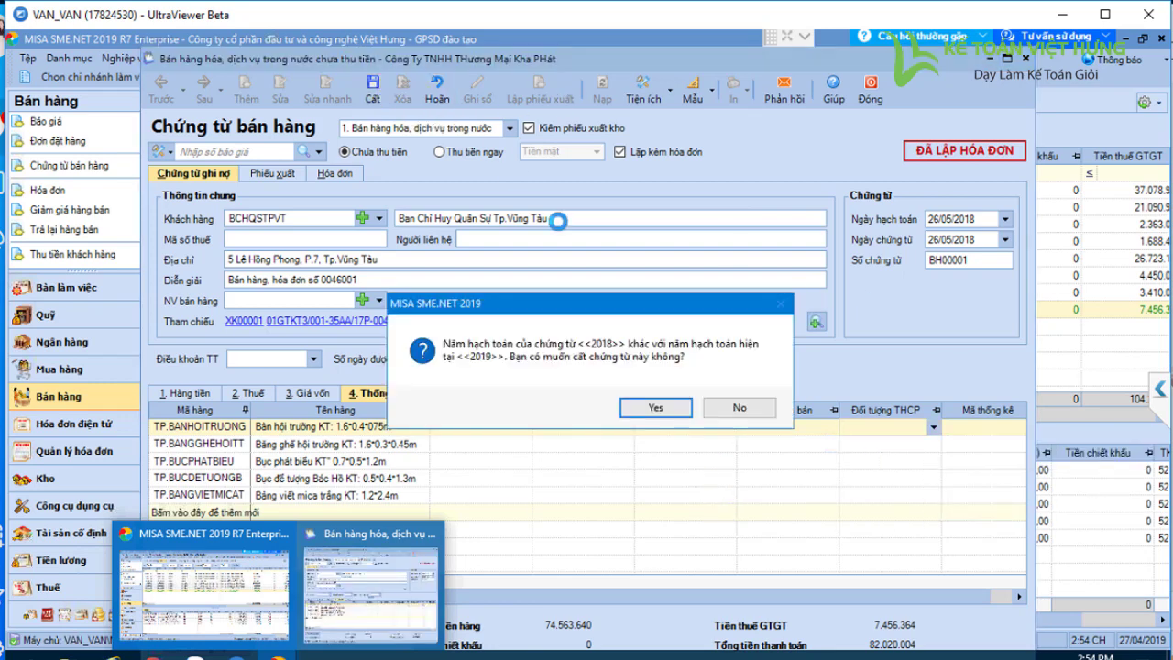
pyautogui.click(648, 409)
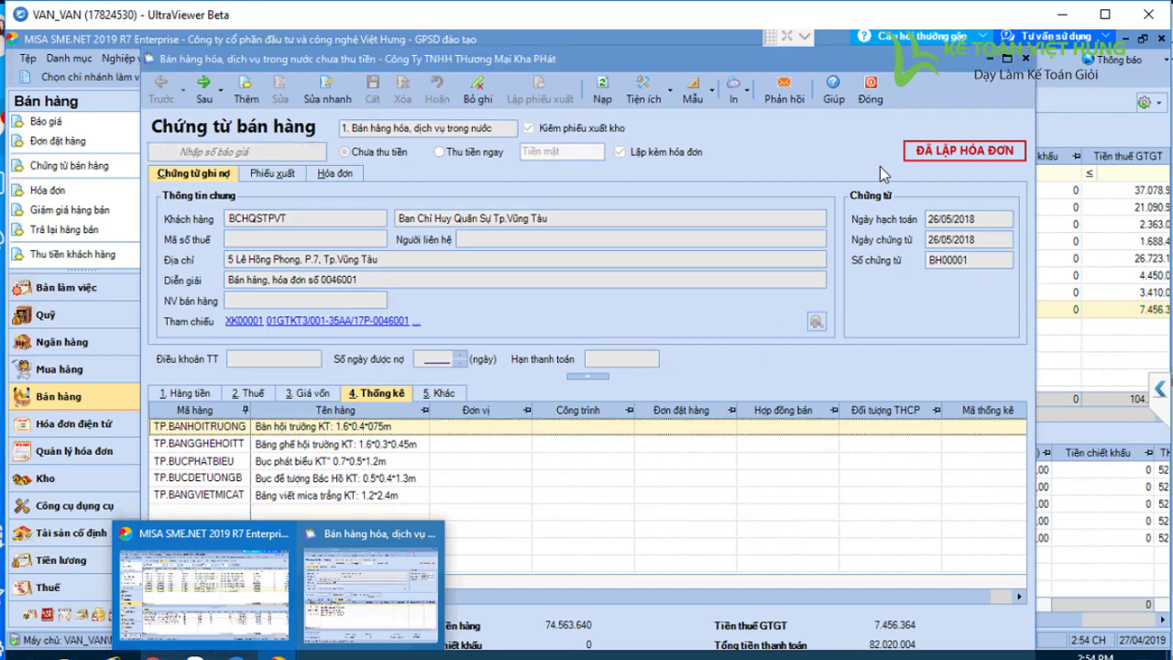
pyautogui.click(871, 90)
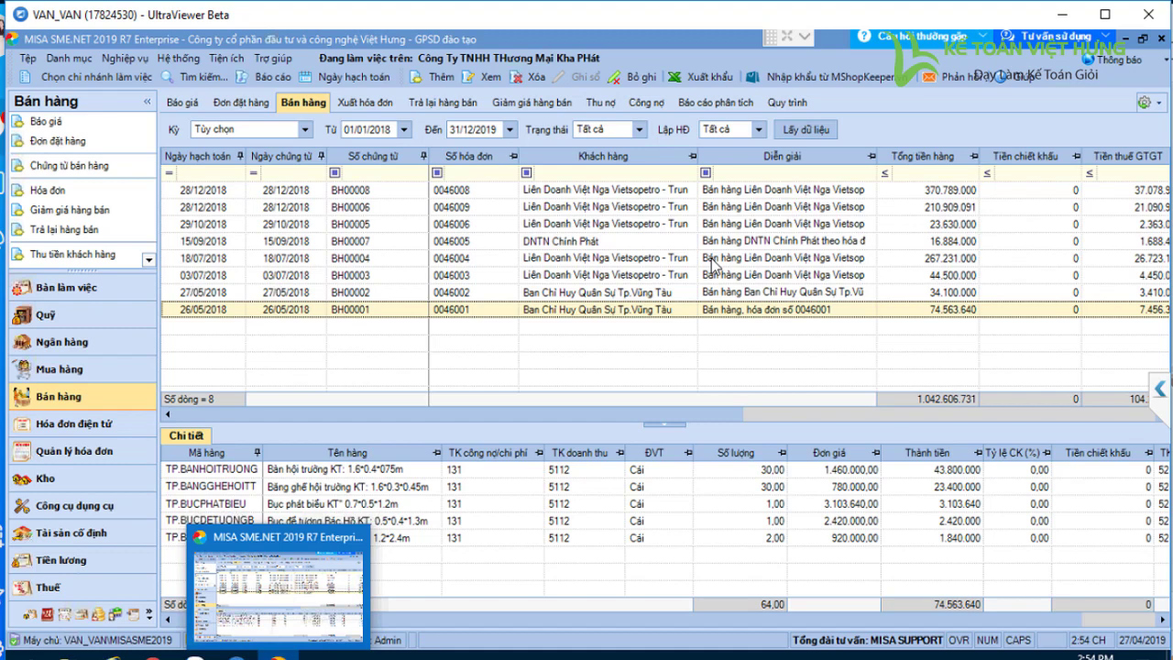
# Compare the item lines of sales vouchers BH00004 dated 18/07/2018 and BH00003 dated 03/07/2018.
pyautogui.click(620, 261)
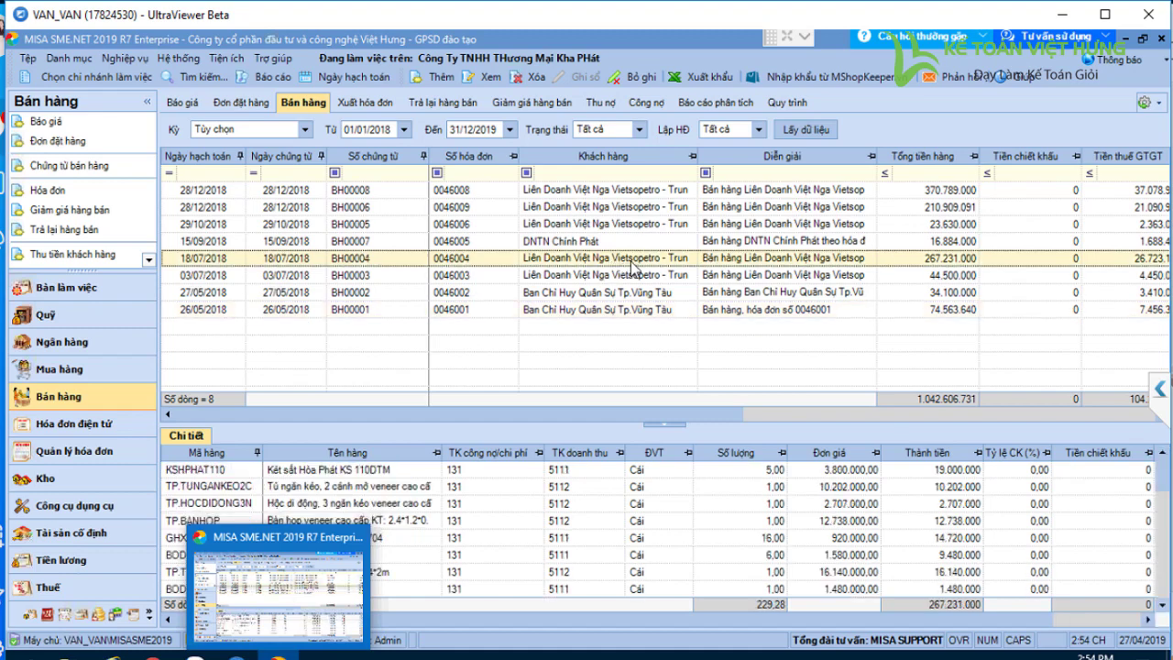
pyautogui.click(815, 275)
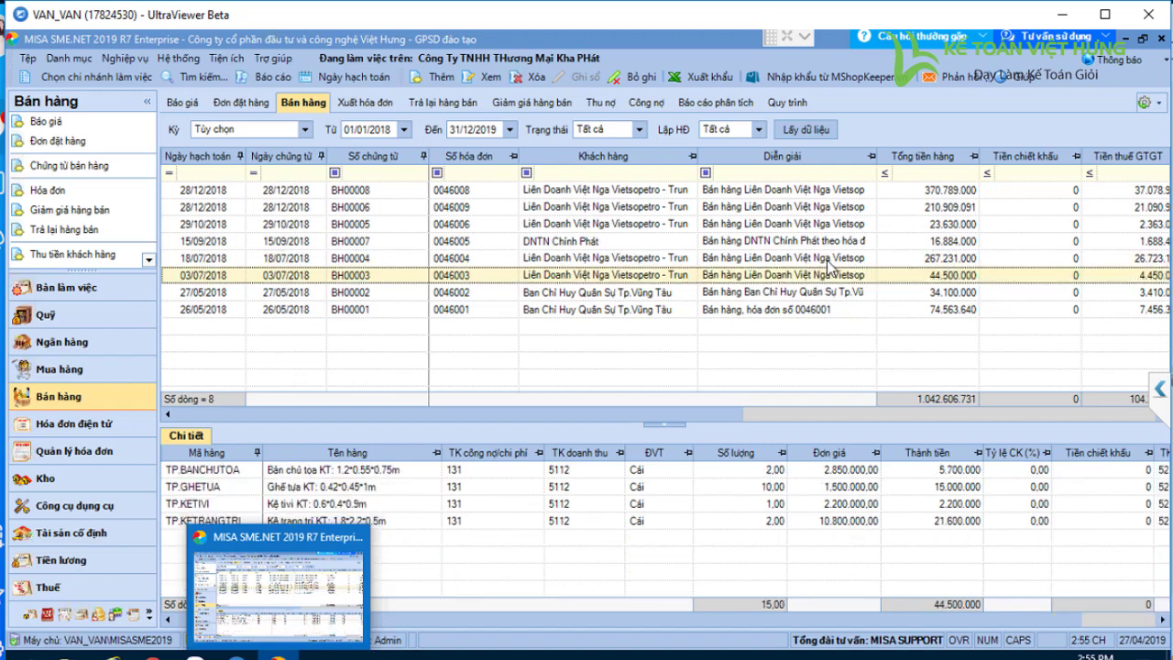
pyautogui.click(828, 260)
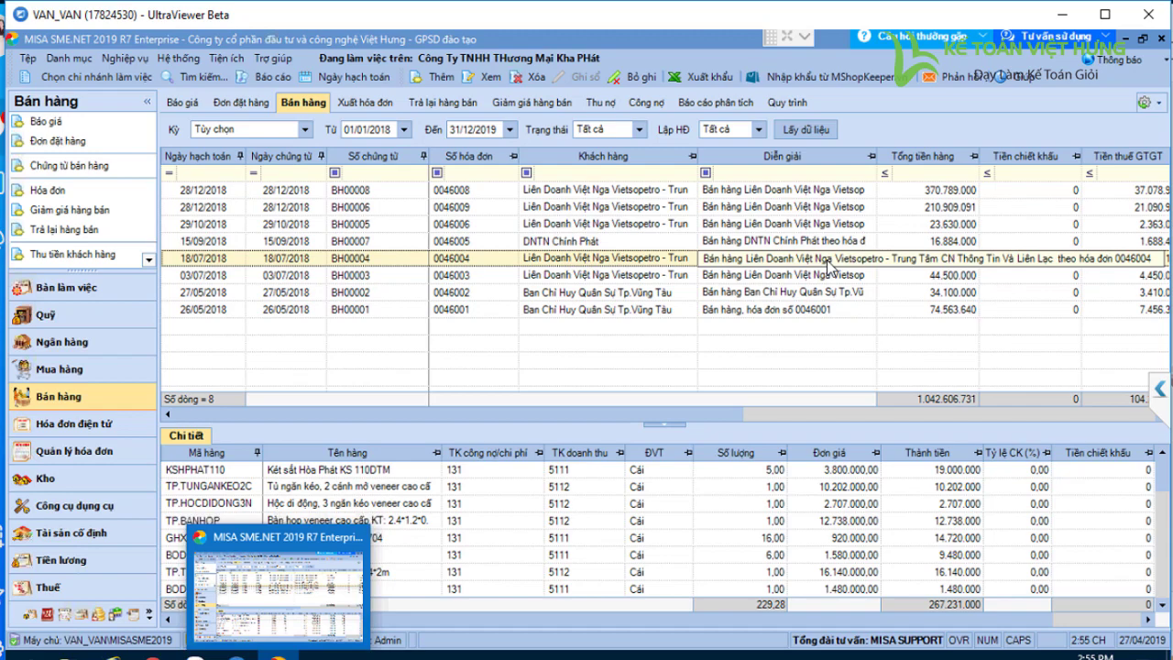
pyautogui.click(657, 277)
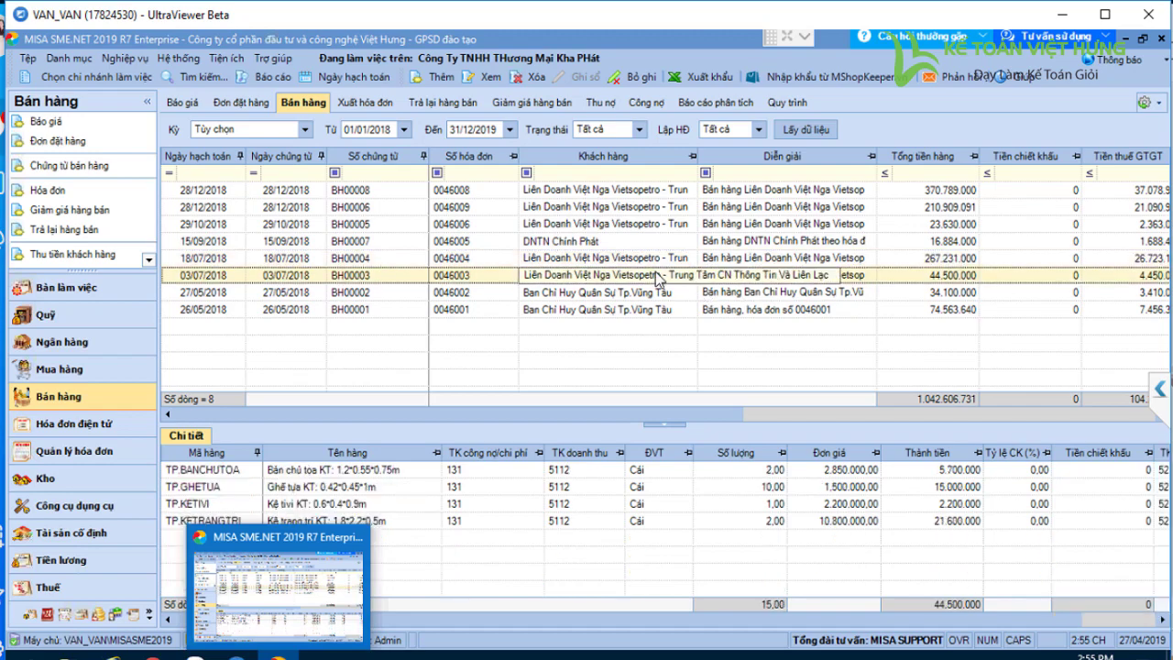